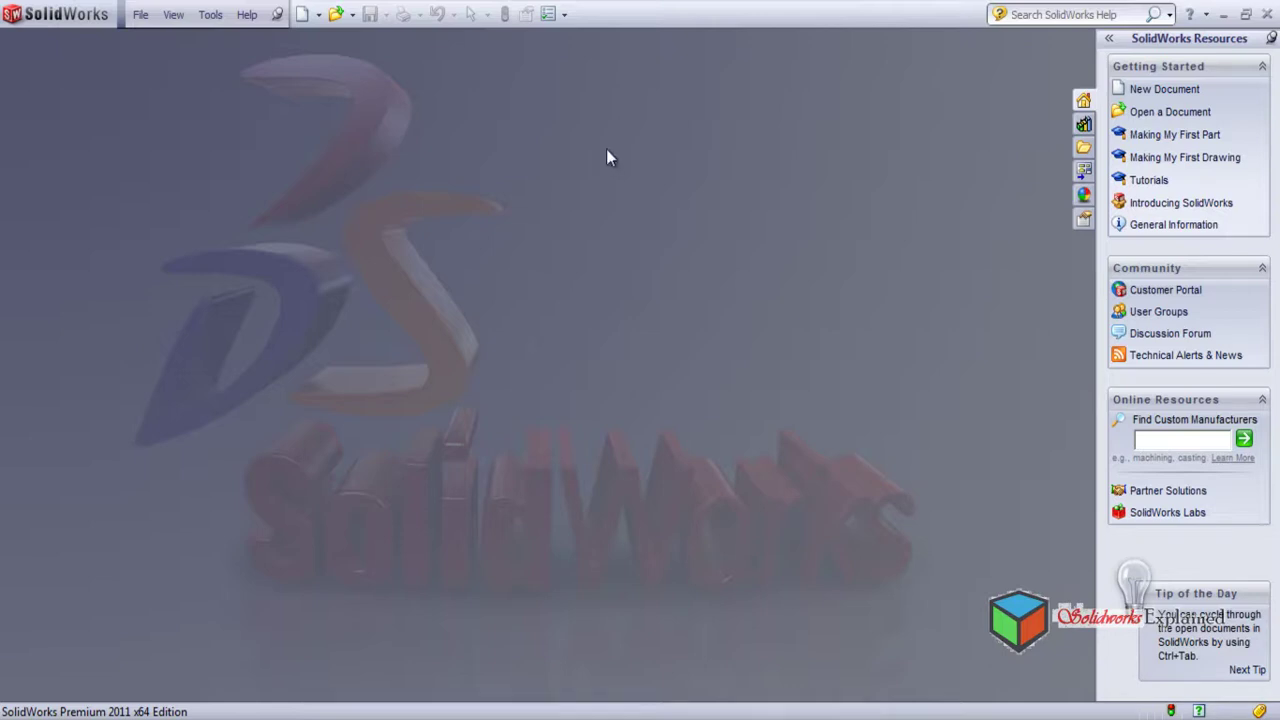
- Create a new part document and orient the view normal to the Front plane
{"action": "left_click", "coordinate": [304, 15]}
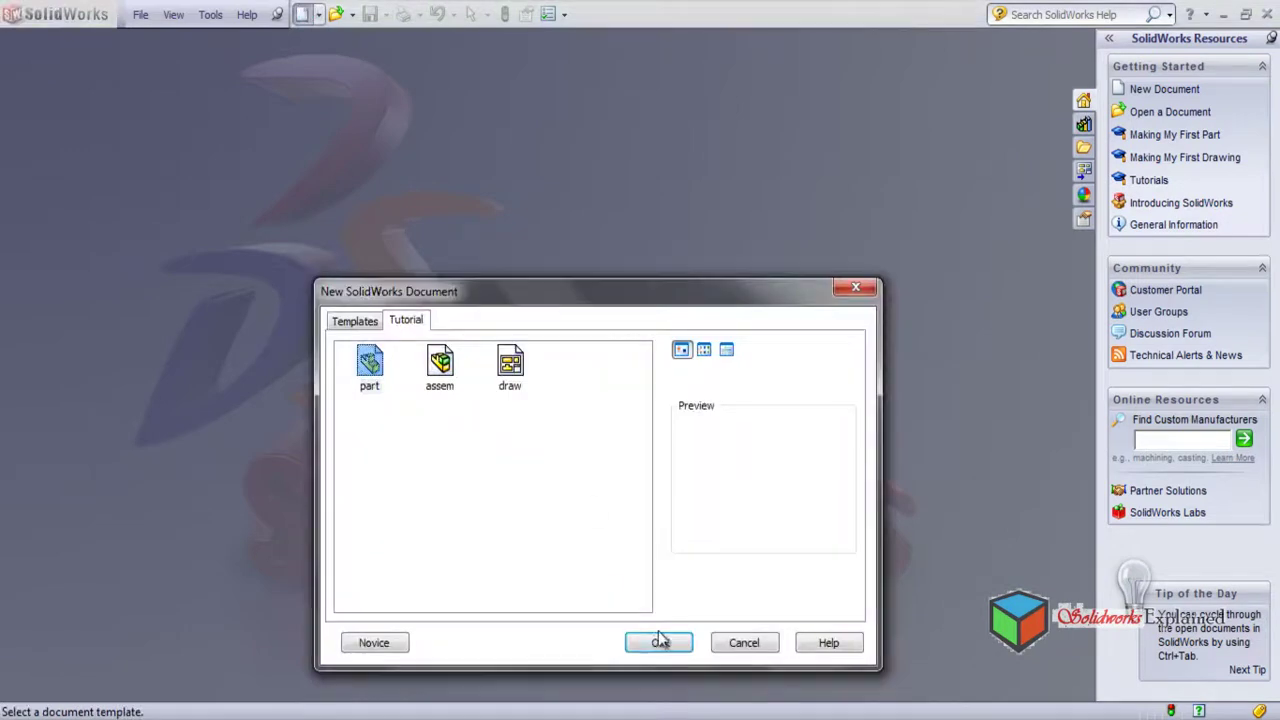
{"action": "left_click", "coordinate": [660, 642]}
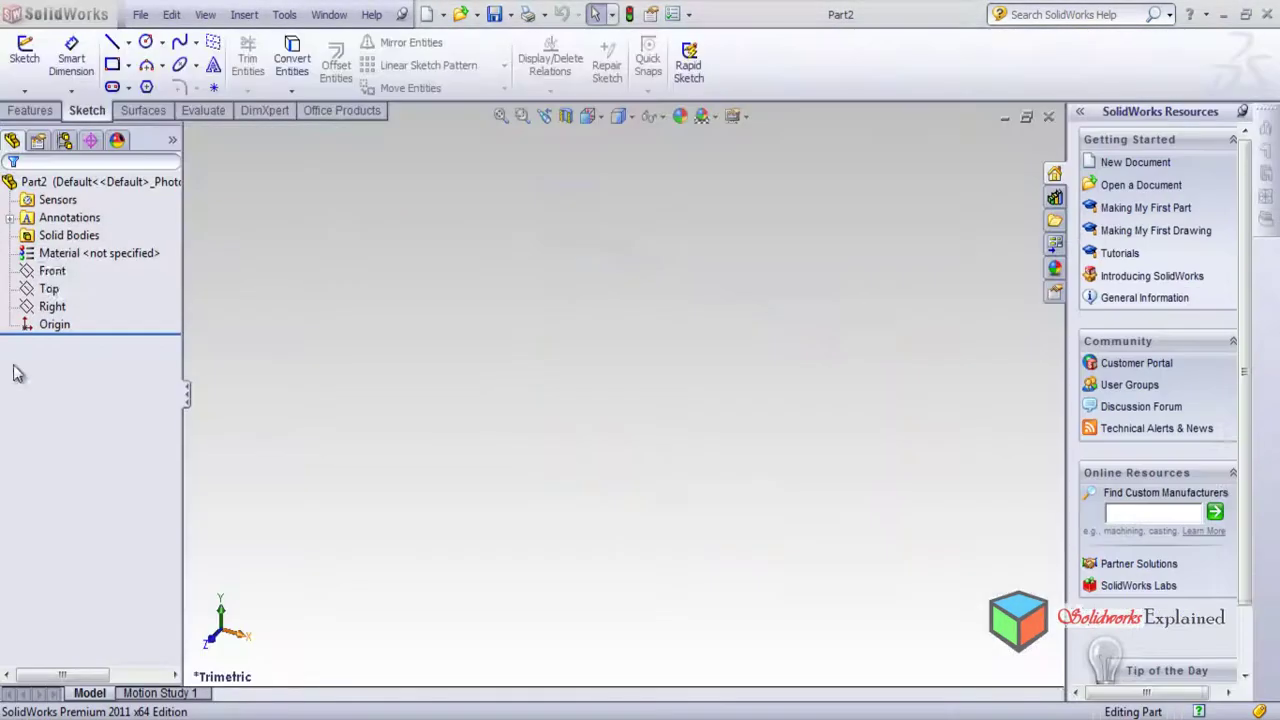
{"action": "left_click", "coordinate": [52, 271]}
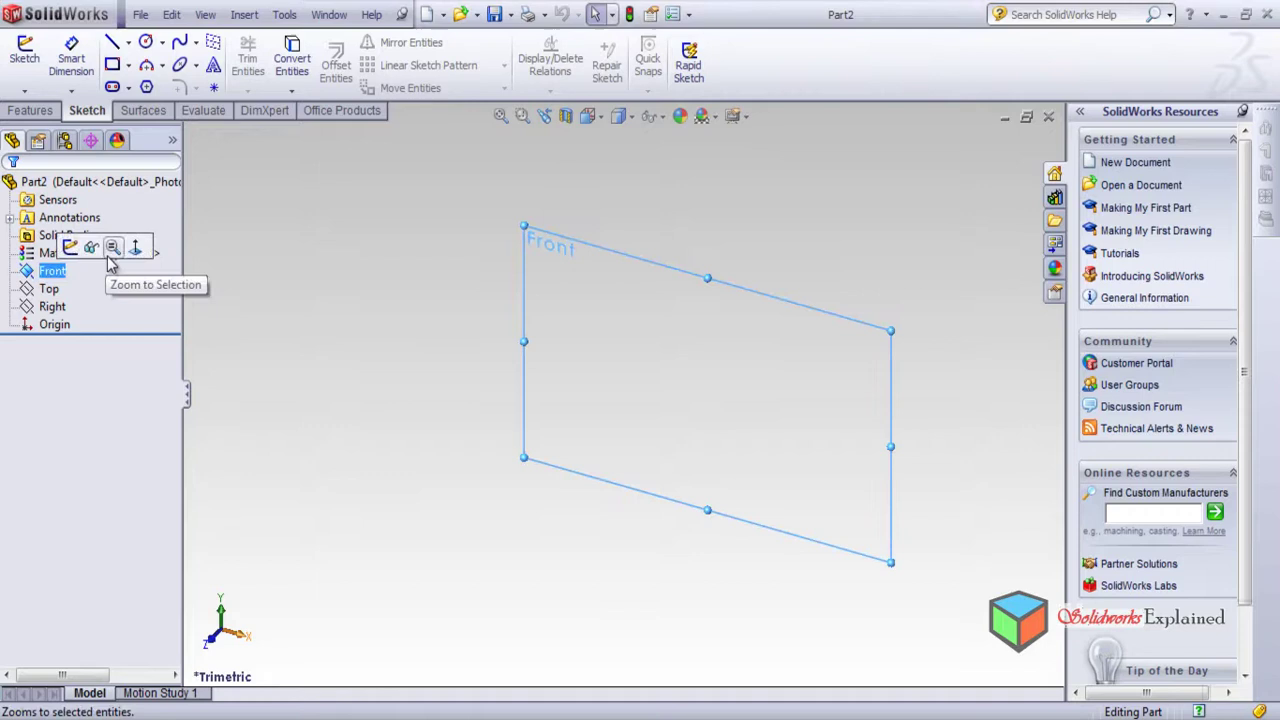
{"action": "left_click", "coordinate": [135, 247]}
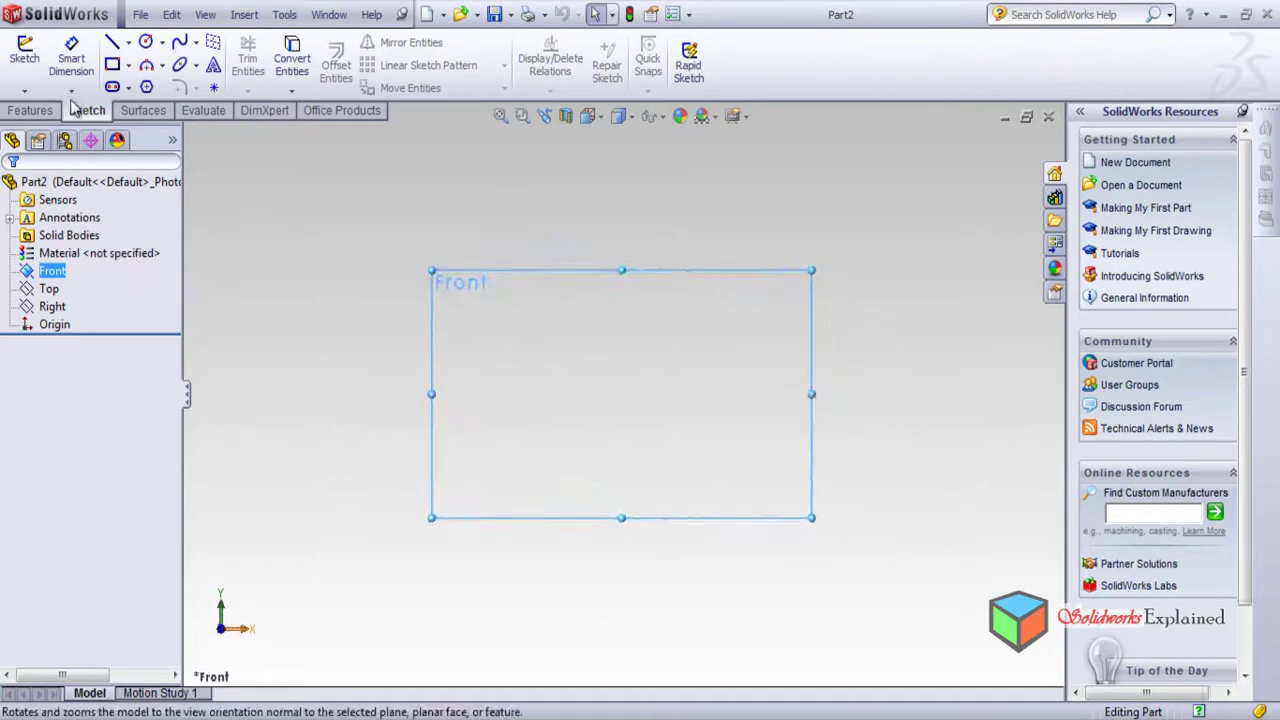
- Sketch a closed U-shaped profile on the Front plane, about 62 mm wide and 35 mm high, with the slot's upper-left corner at the origin
{"action": "left_click", "coordinate": [112, 42]}
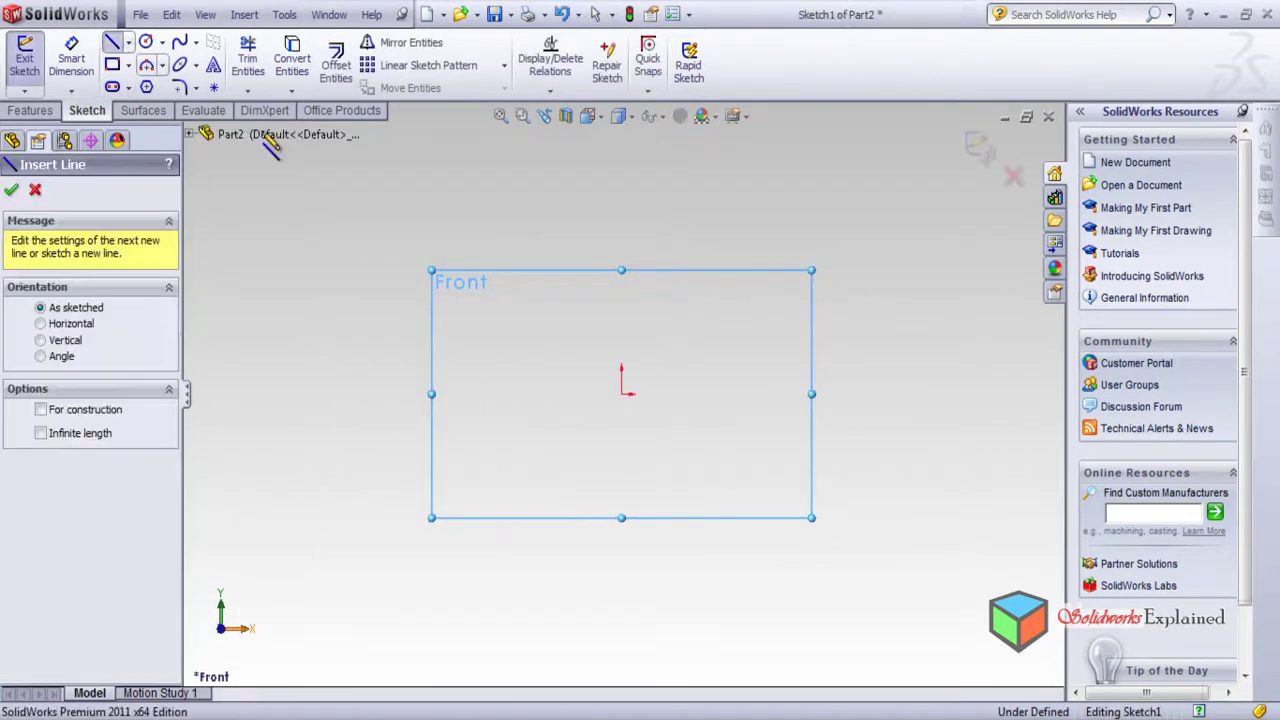
{"action": "left_click", "coordinate": [580, 393]}
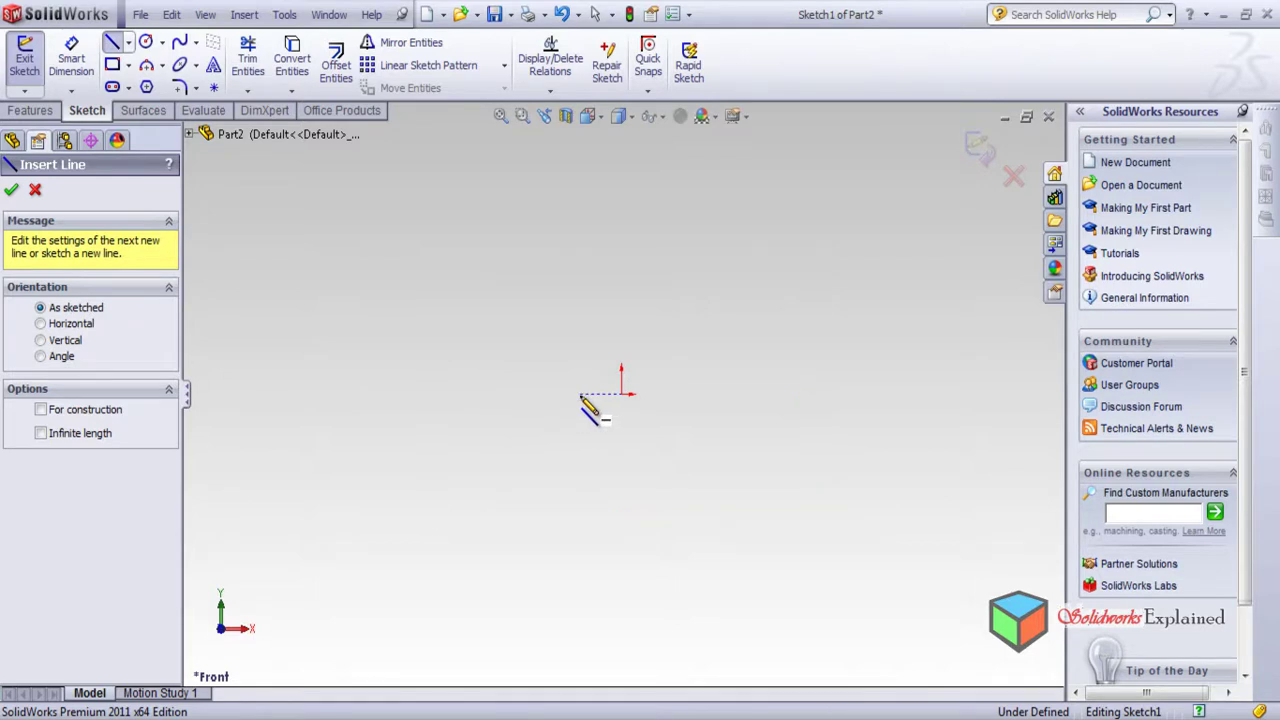
{"action": "left_click", "coordinate": [621, 393]}
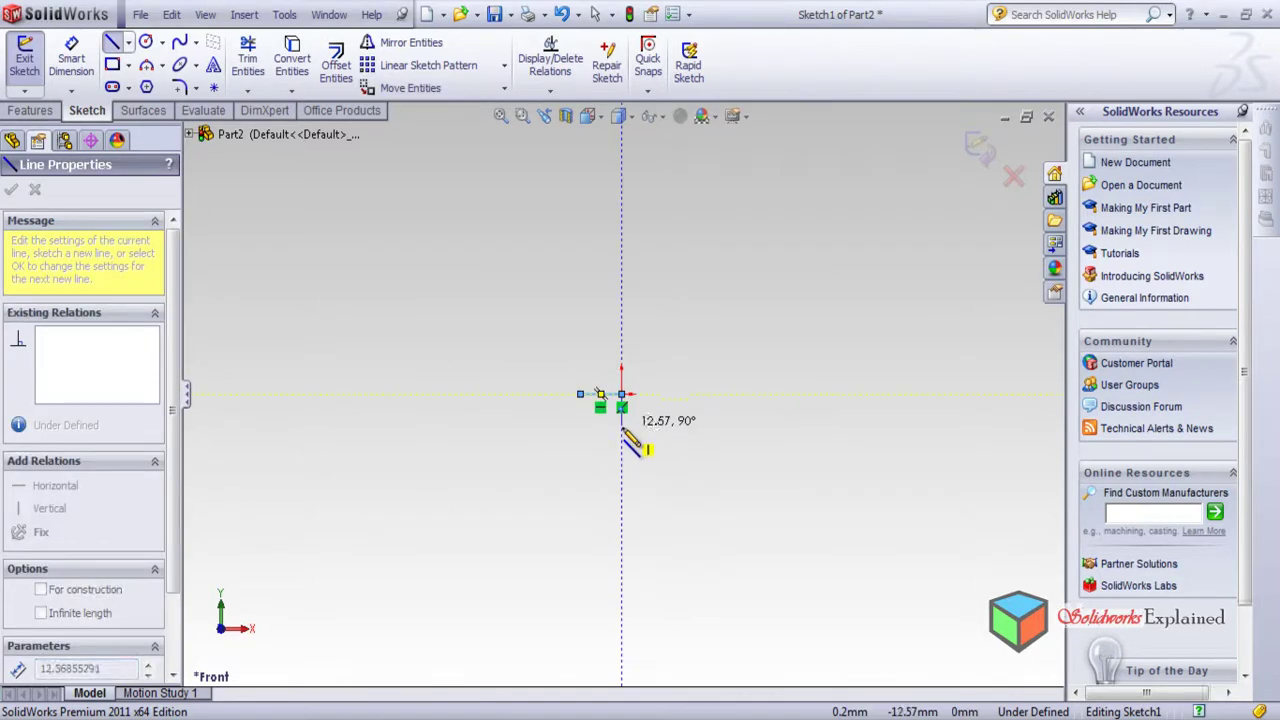
{"action": "left_click", "coordinate": [621, 431]}
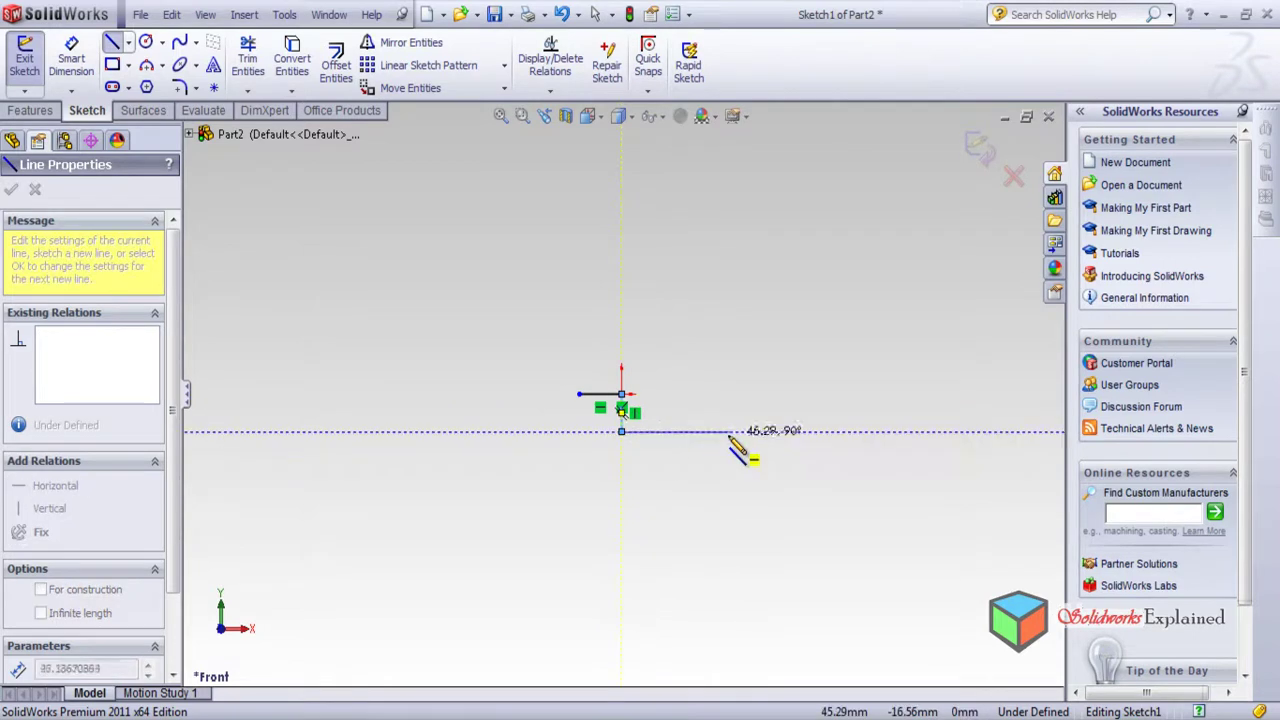
{"action": "left_click", "coordinate": [684, 431]}
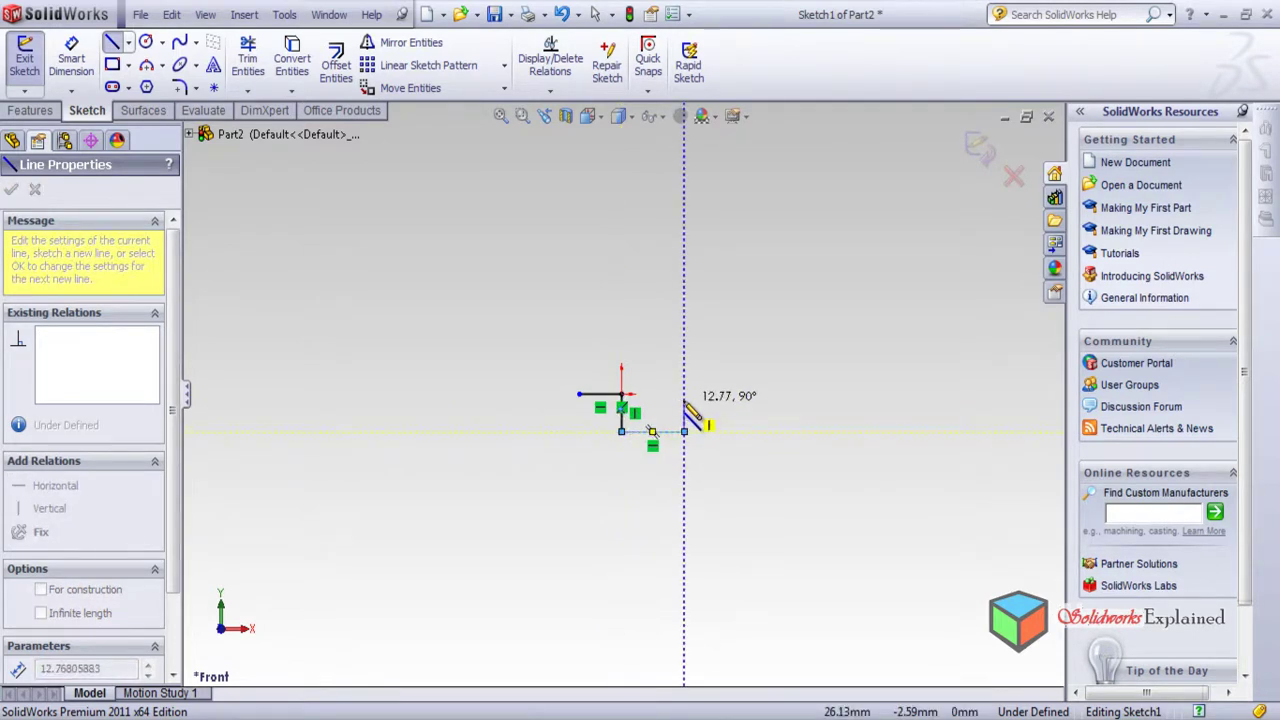
{"action": "left_click", "coordinate": [684, 393]}
{"action": "left_click", "coordinate": [725, 393]}
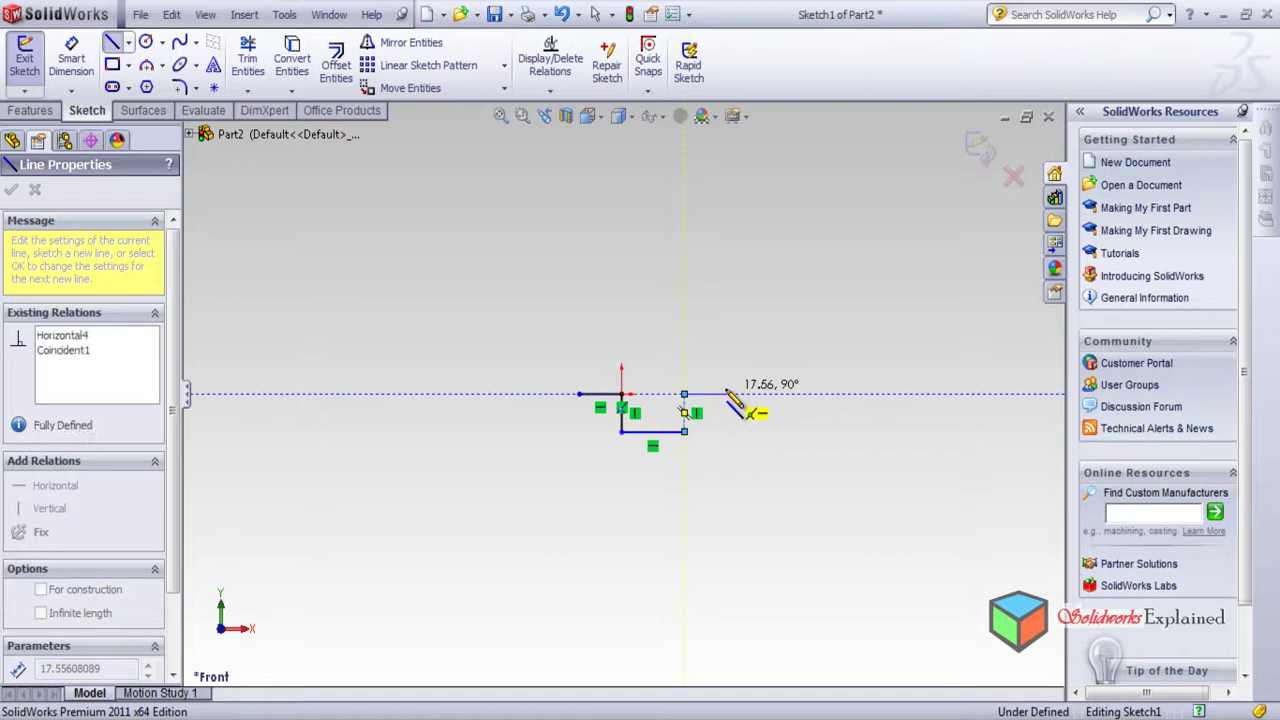
{"action": "left_click", "coordinate": [725, 481]}
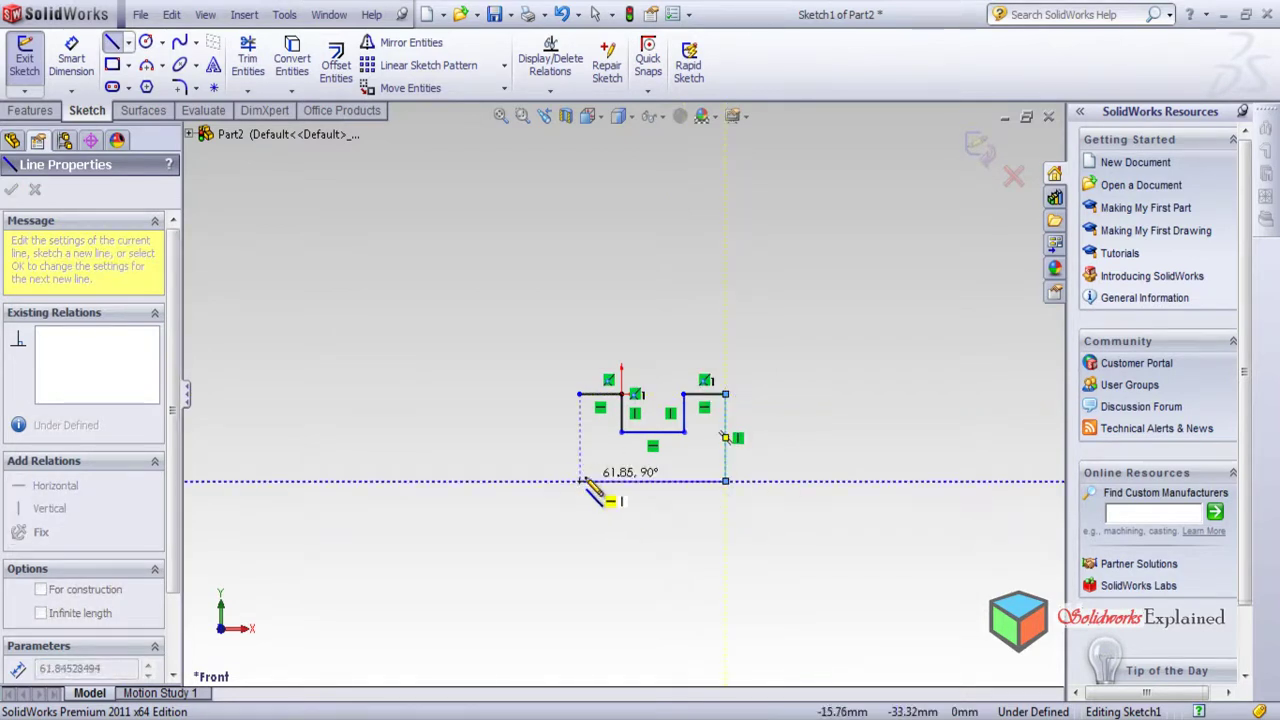
{"action": "left_click", "coordinate": [580, 481]}
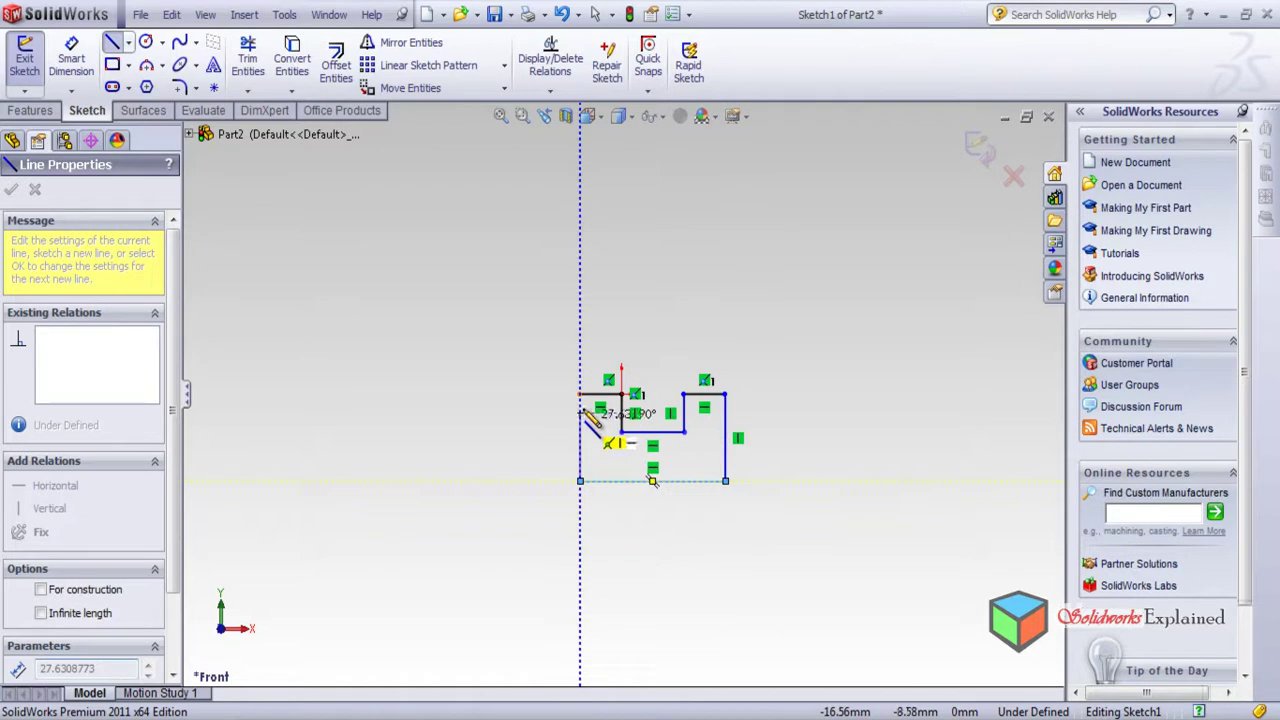
{"action": "left_click", "coordinate": [580, 394]}
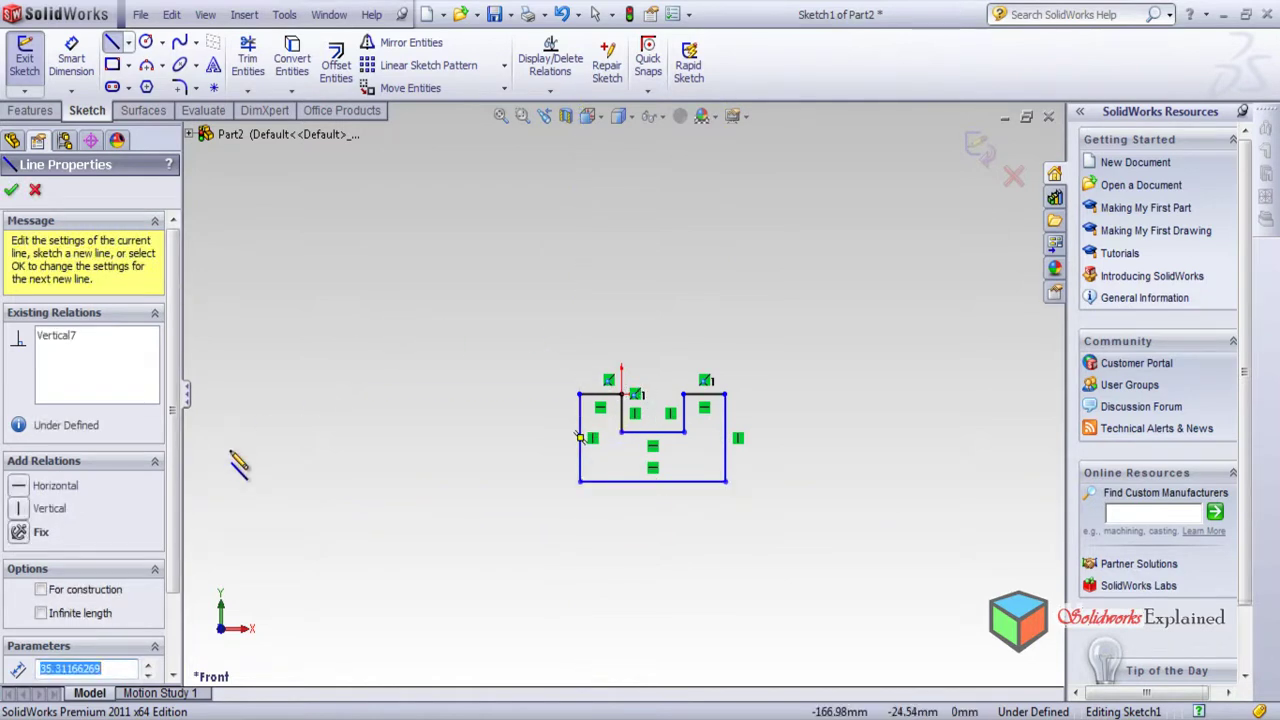
{"action": "key", "text": "Escape"}
{"action": "key", "text": "Escape"}
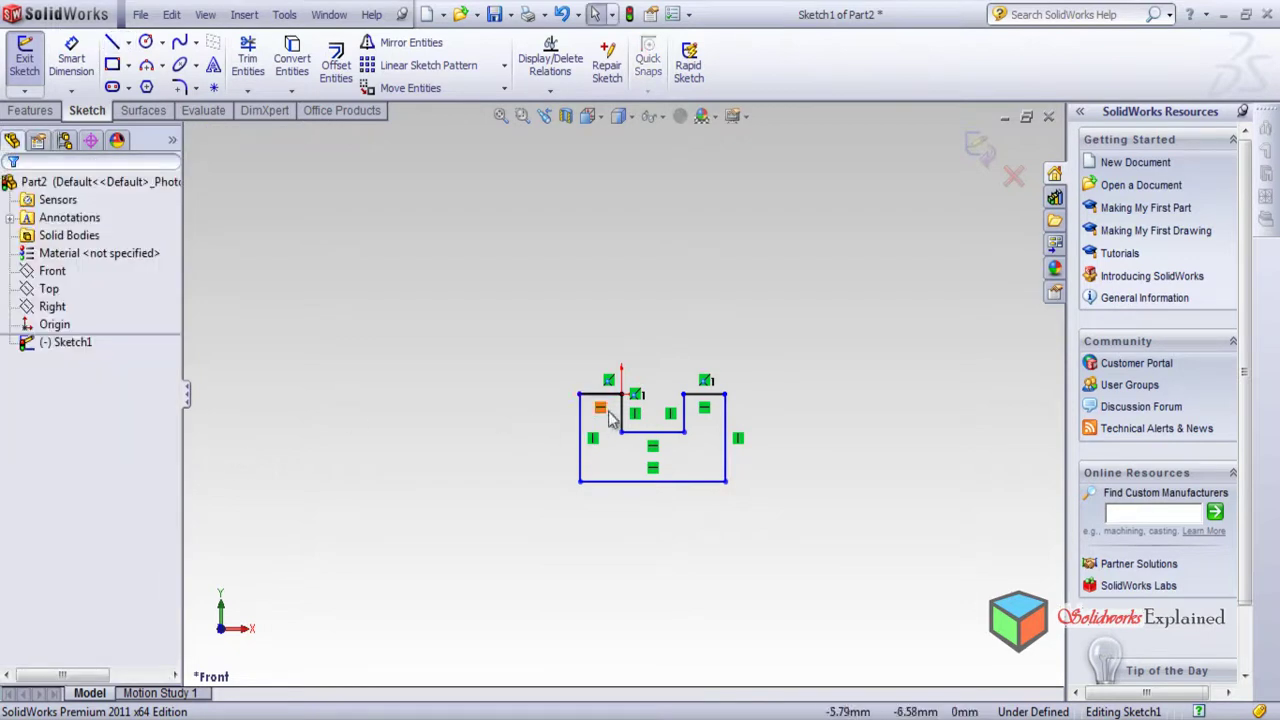
- Apply an Equal relation to the two short top edges of the U-shaped profile
{"action": "left_click", "coordinate": [605, 396]}
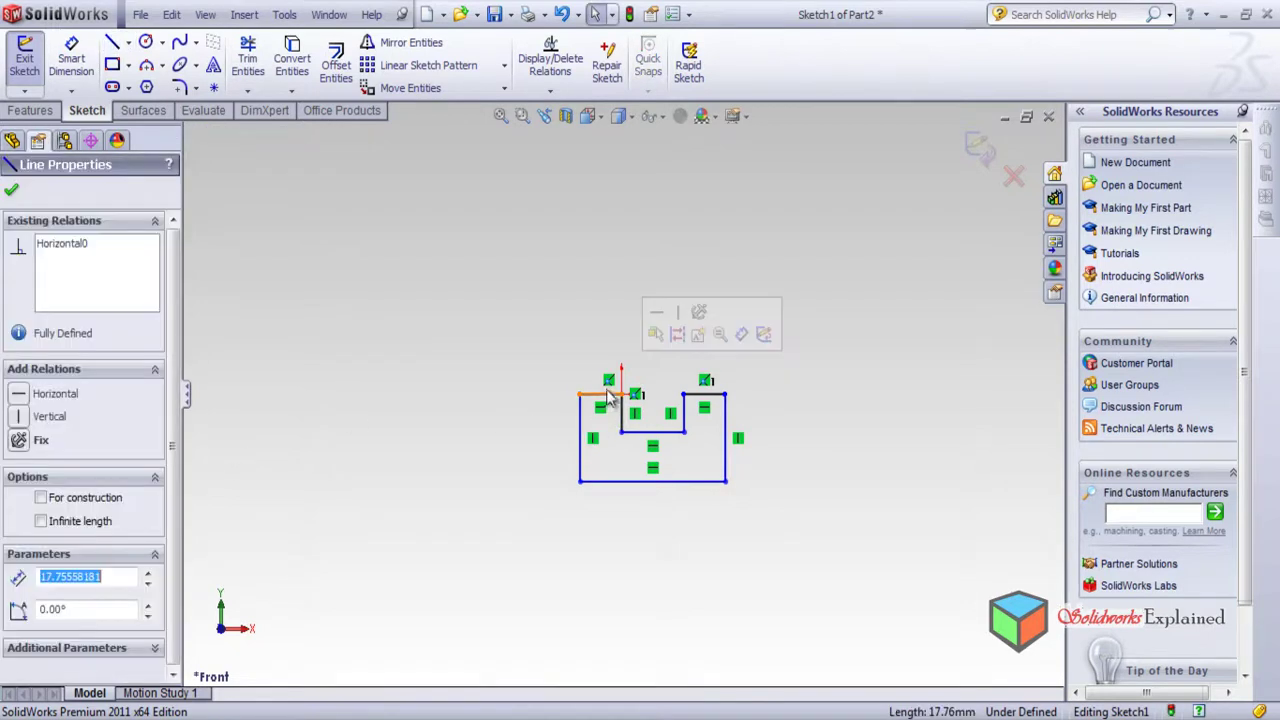
{"action": "left_click", "coordinate": [712, 404], "text": "ctrl"}
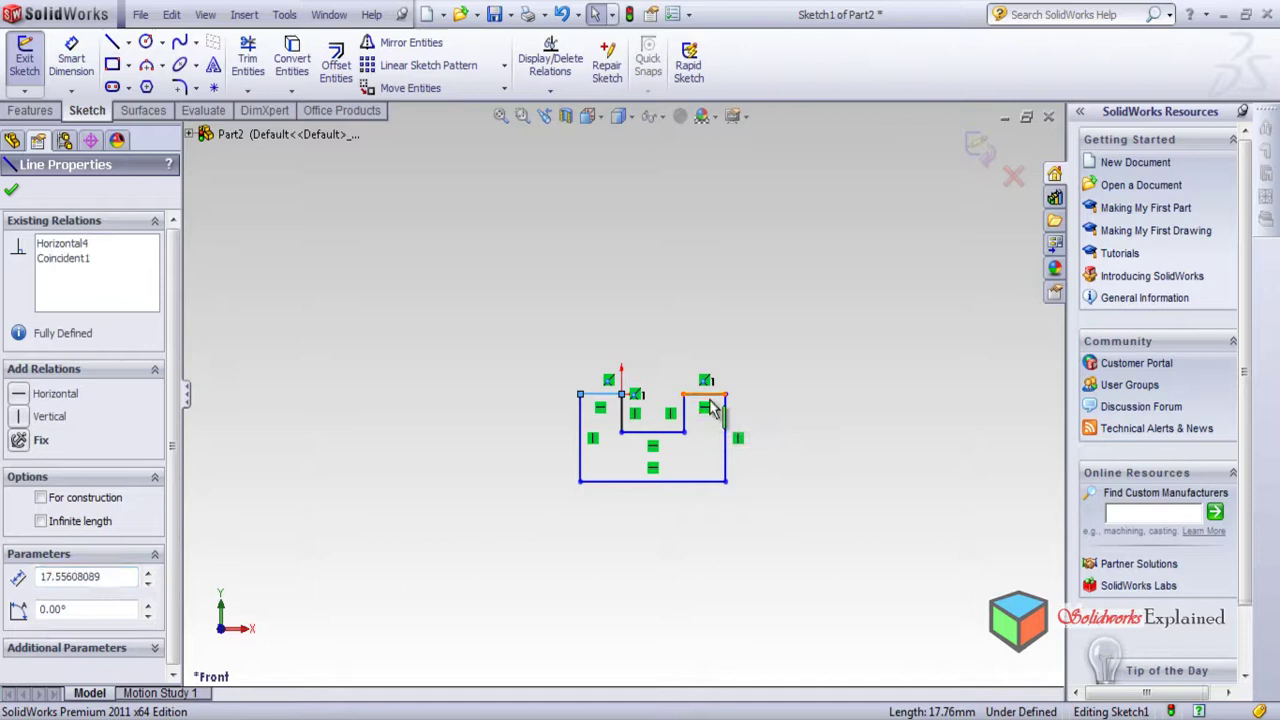
{"action": "left_click", "coordinate": [19, 625]}
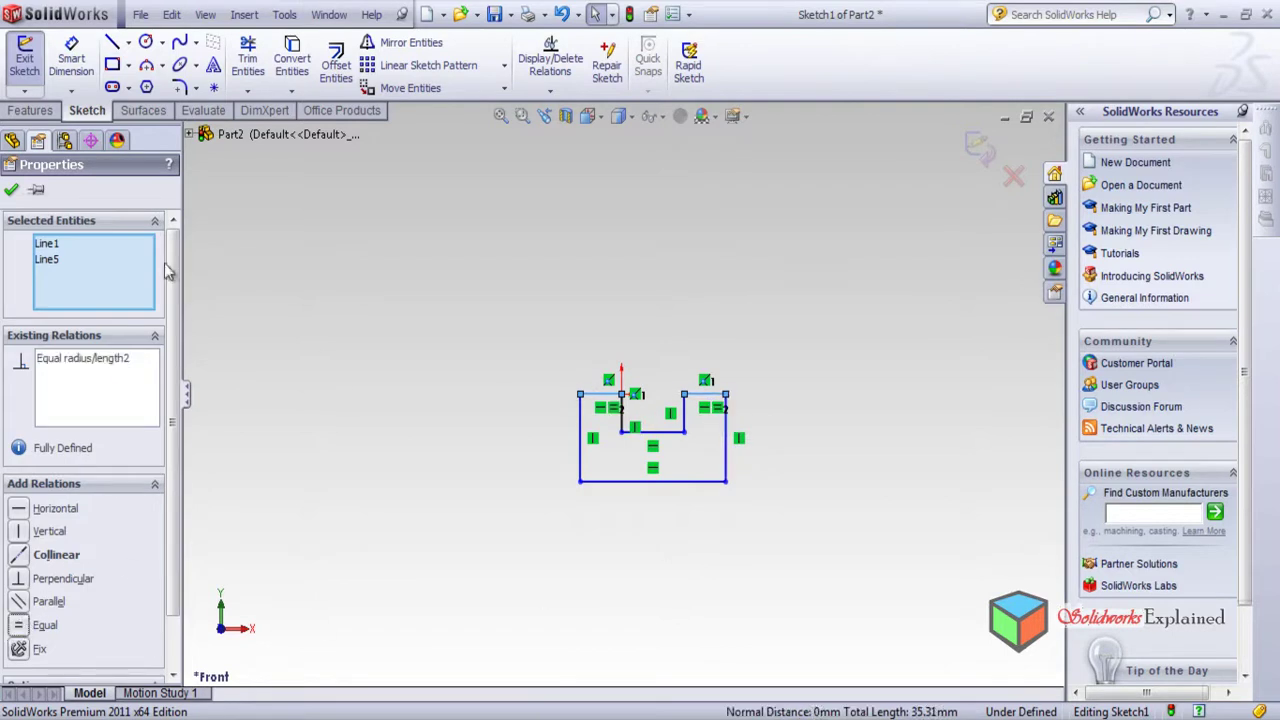
{"action": "left_click", "coordinate": [583, 463]}
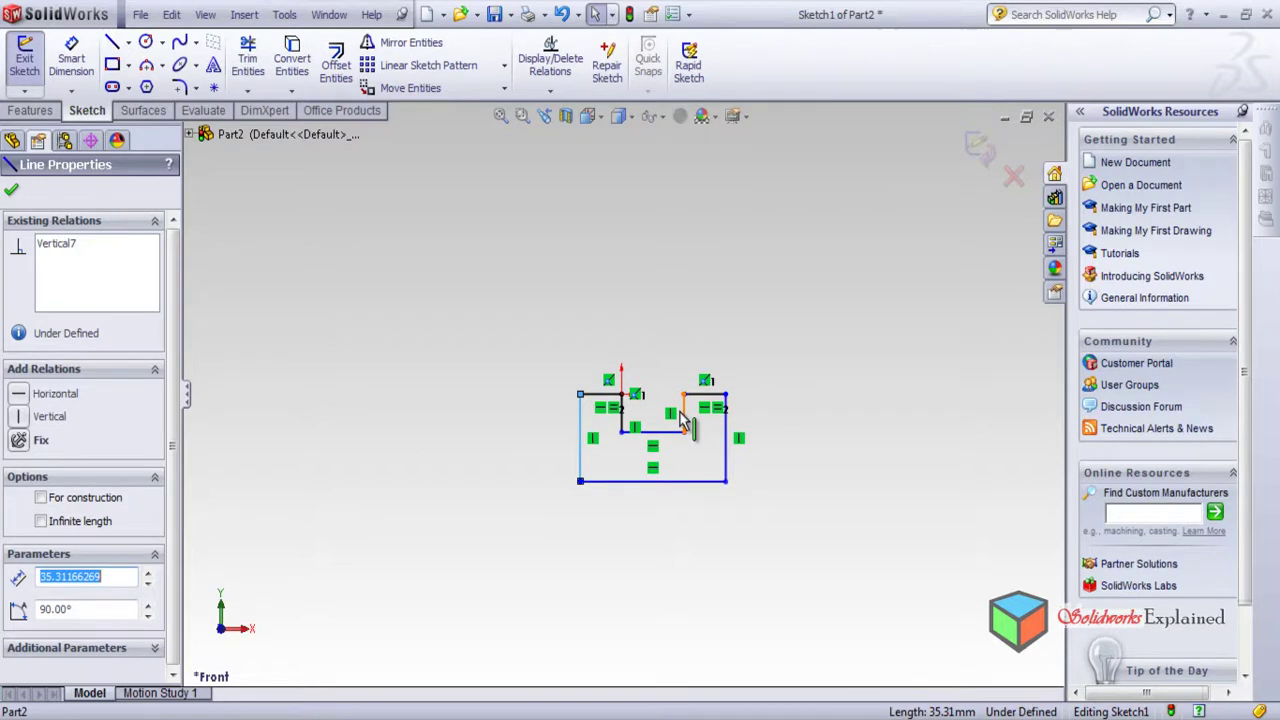
{"action": "left_click", "coordinate": [11, 189]}
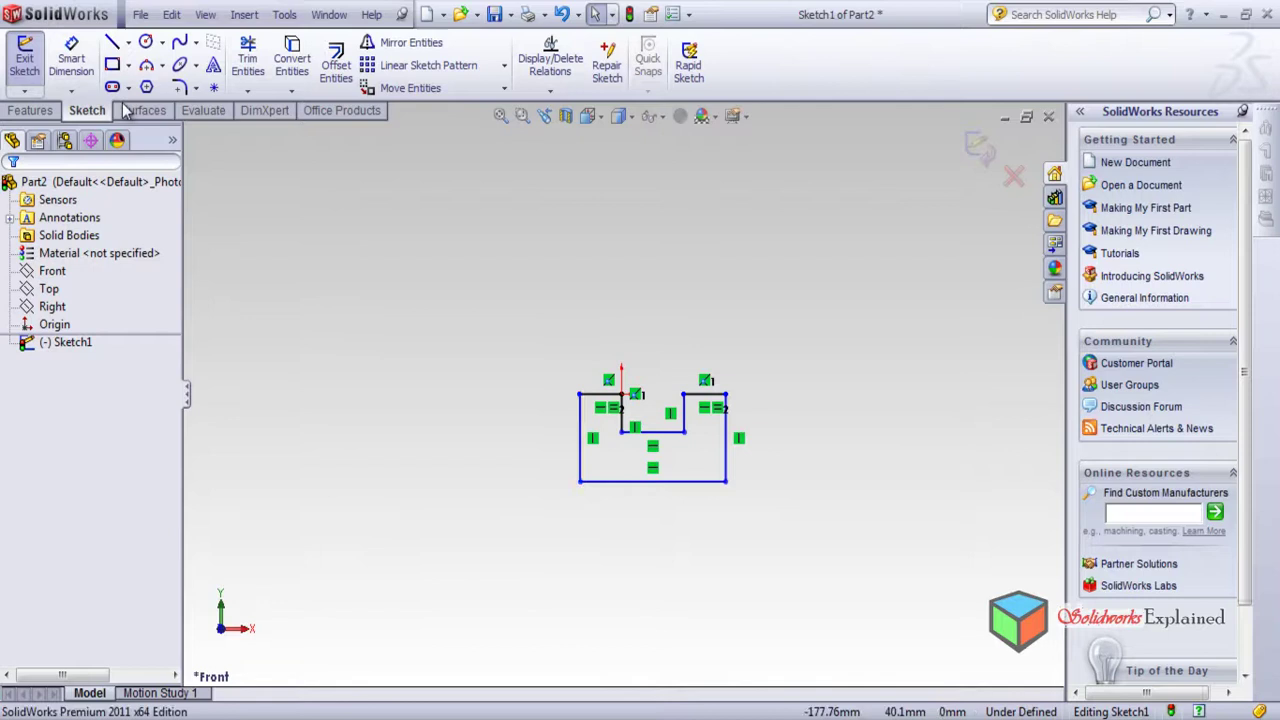
- Dimension the U-profile's right top edge to a length of 15 mm
{"action": "left_click", "coordinate": [96, 62]}
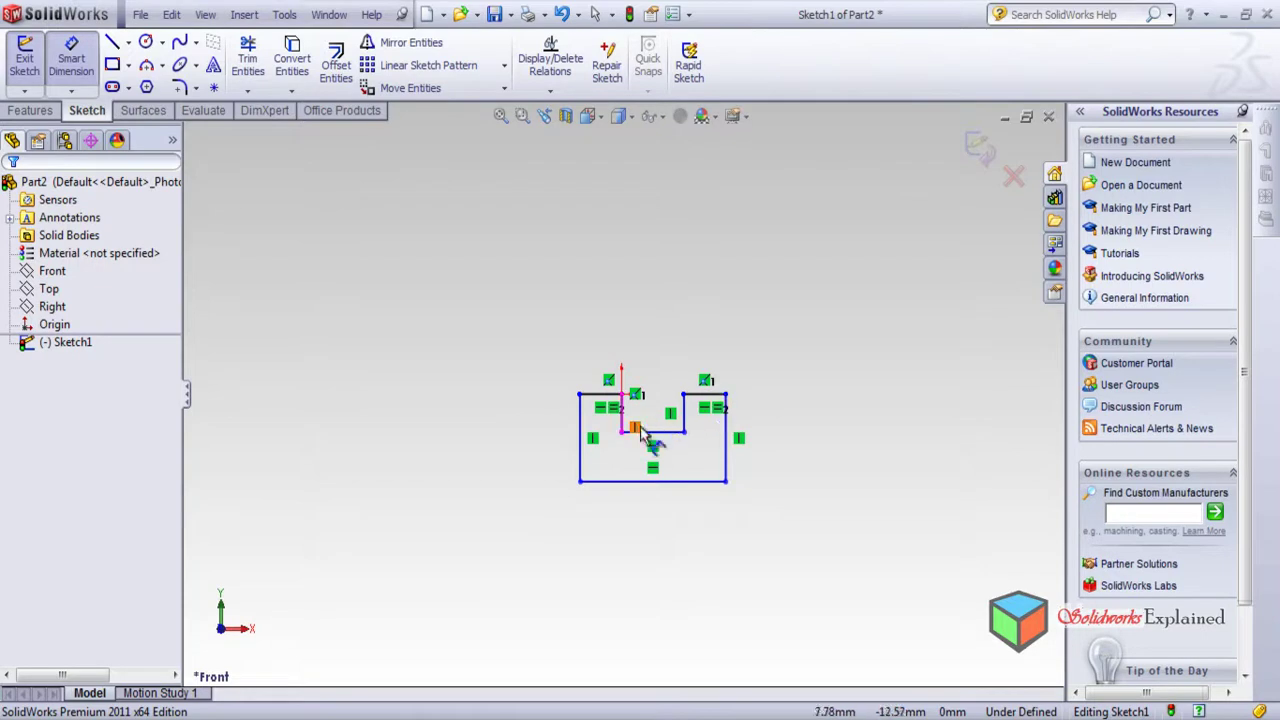
{"action": "left_click", "coordinate": [716, 395]}
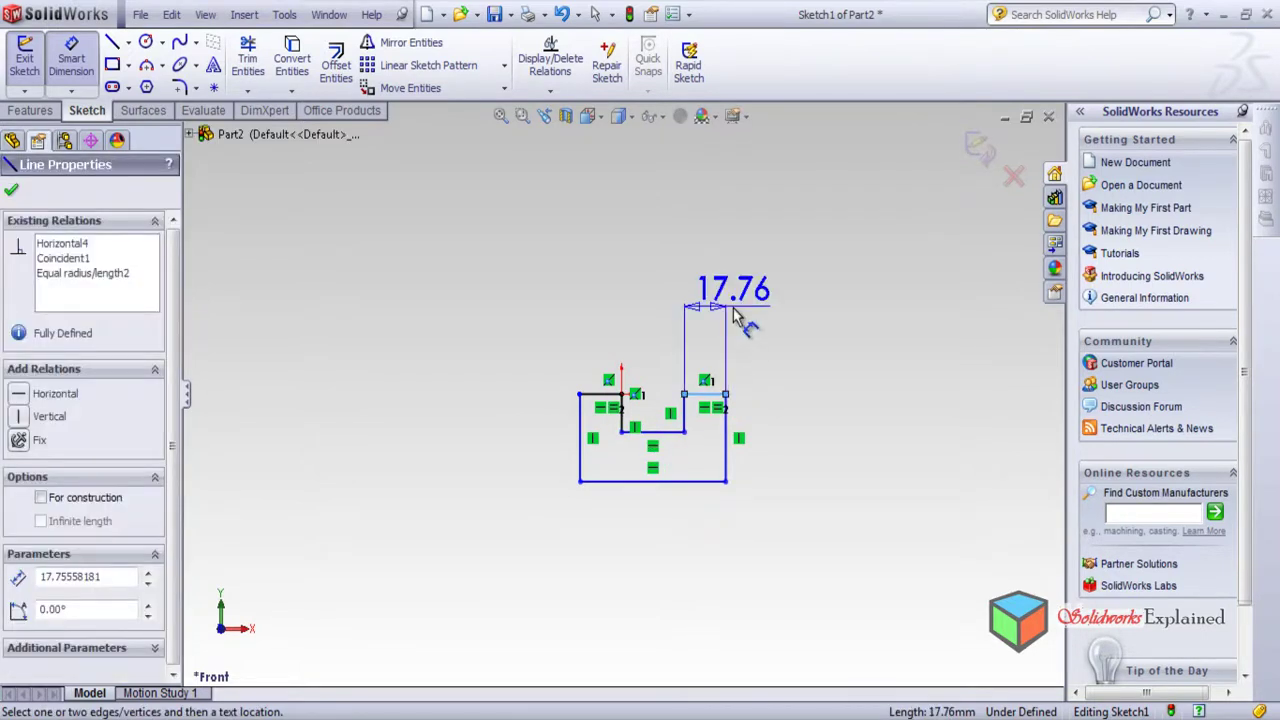
{"action": "left_click", "coordinate": [735, 316]}
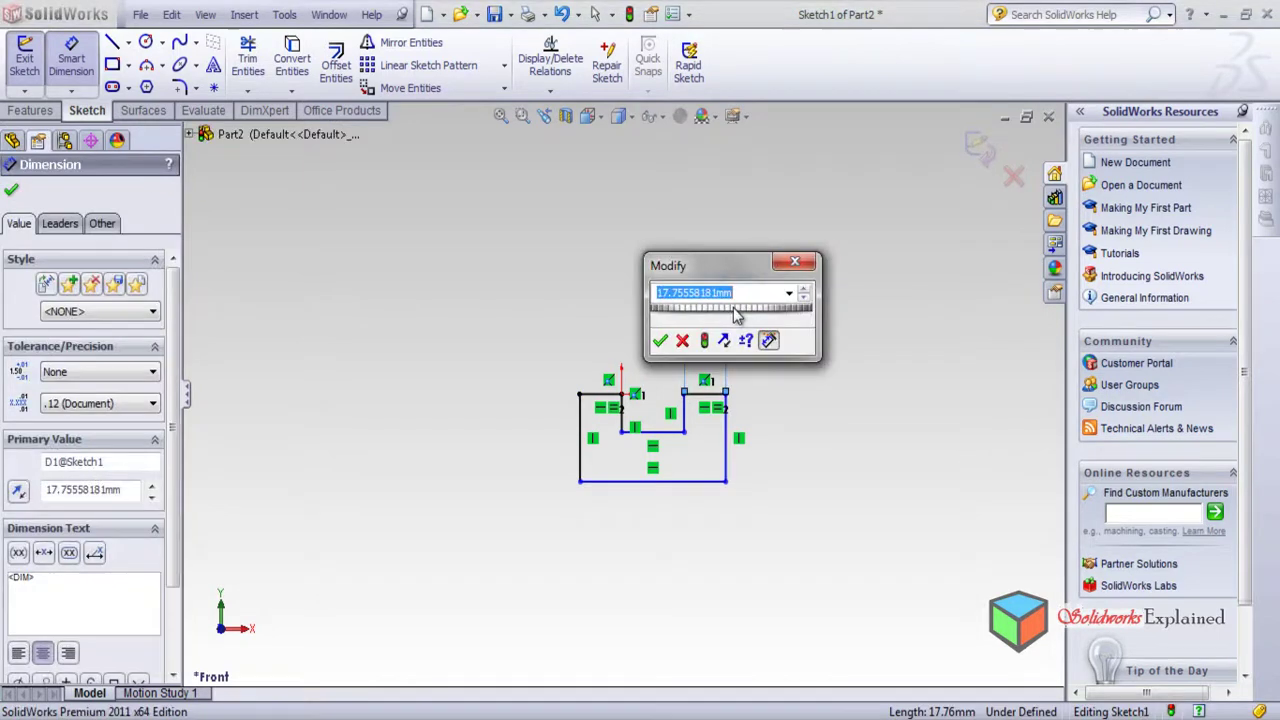
{"action": "type", "text": "15"}
{"action": "key", "text": "Return"}
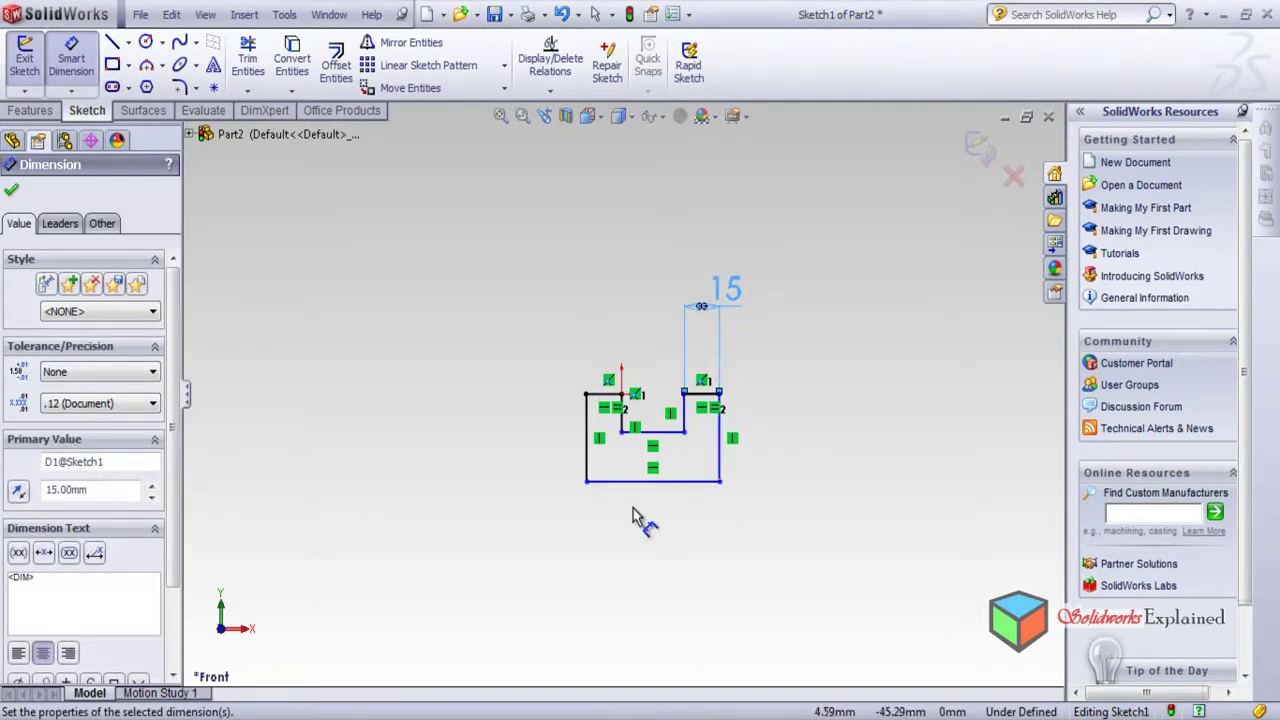
- Dimension the slot of the U-profile to 25 mm wide and 25 mm deep
{"action": "left_click", "coordinate": [672, 432]}
{"action": "left_click", "coordinate": [663, 226]}
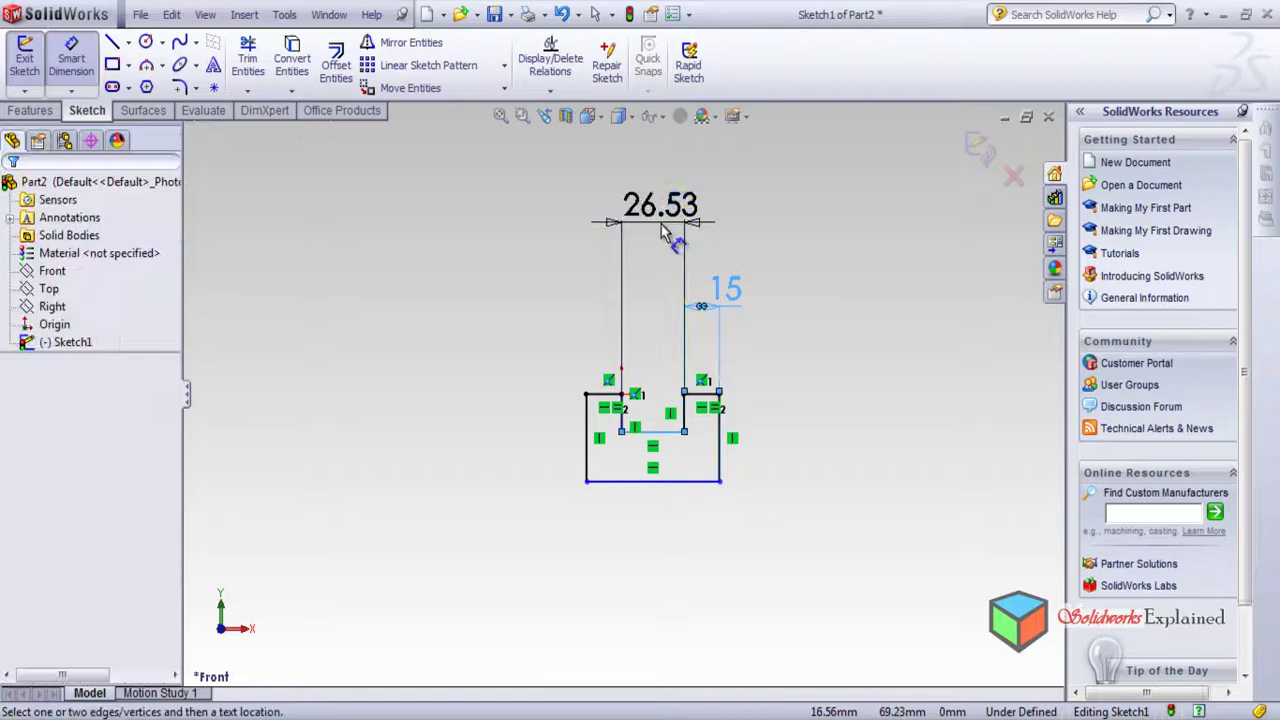
{"action": "type", "text": "25"}
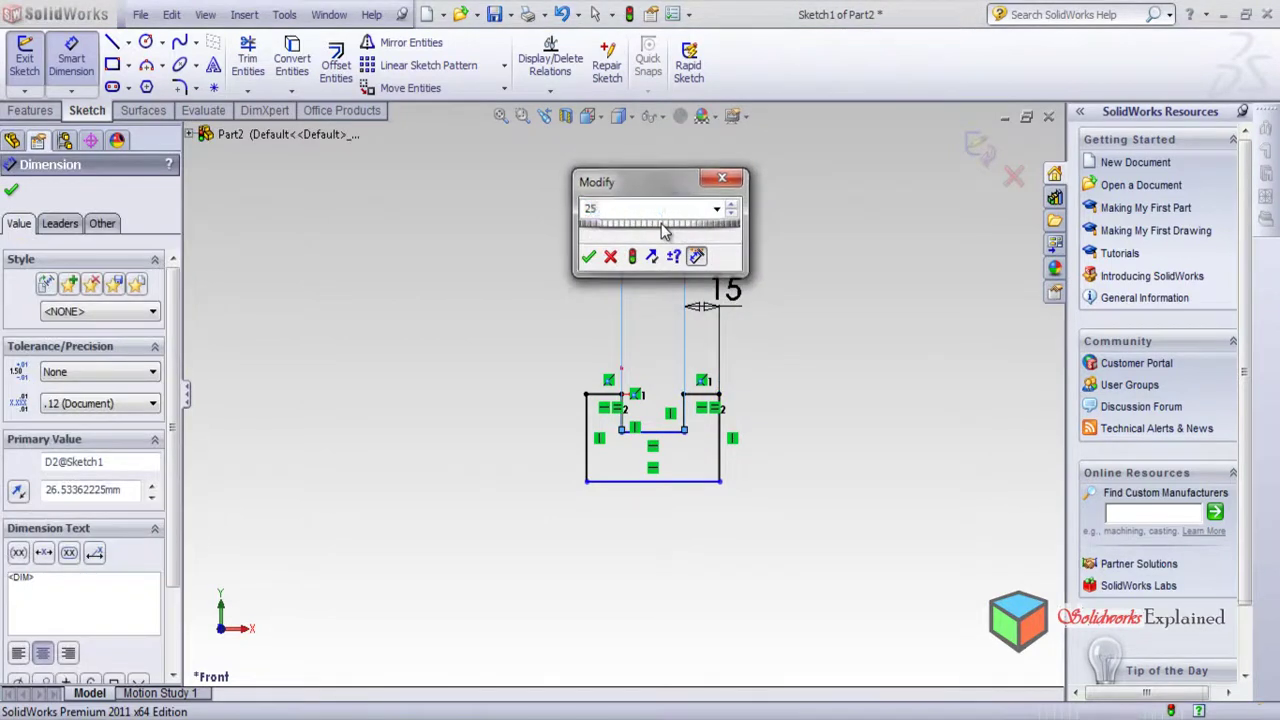
{"action": "key", "text": "Return"}
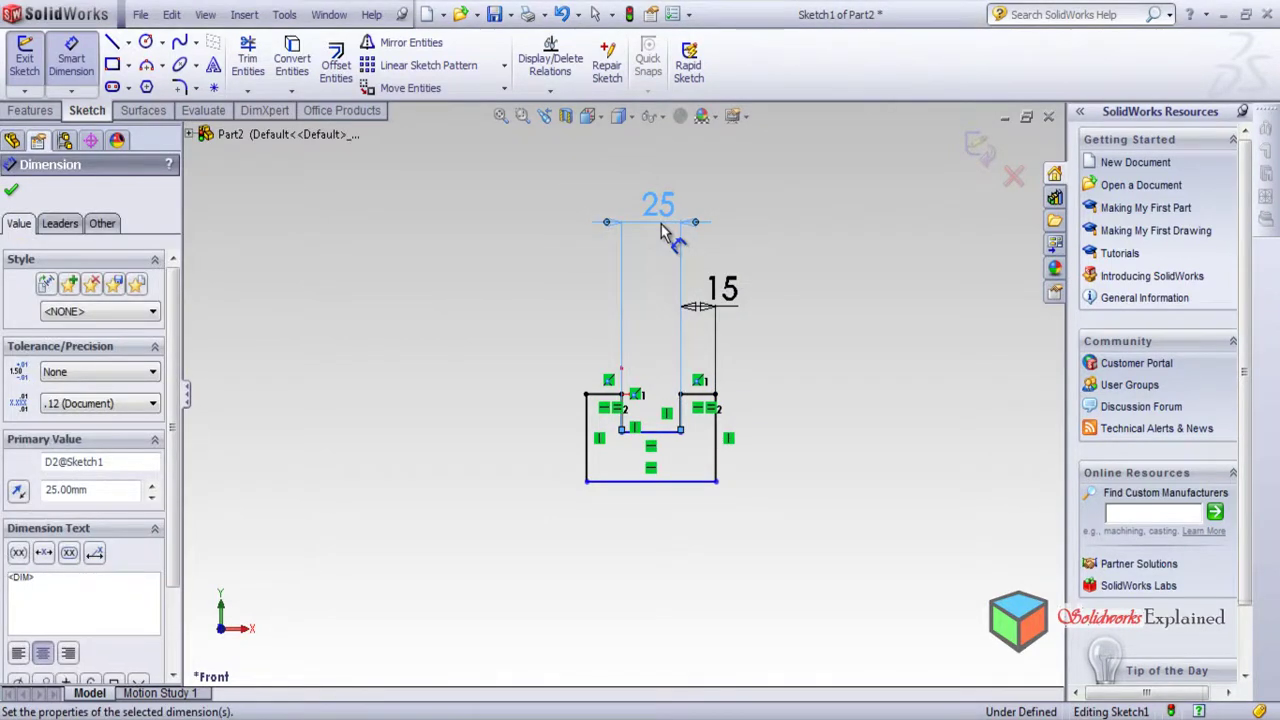
{"action": "left_click", "coordinate": [680, 420]}
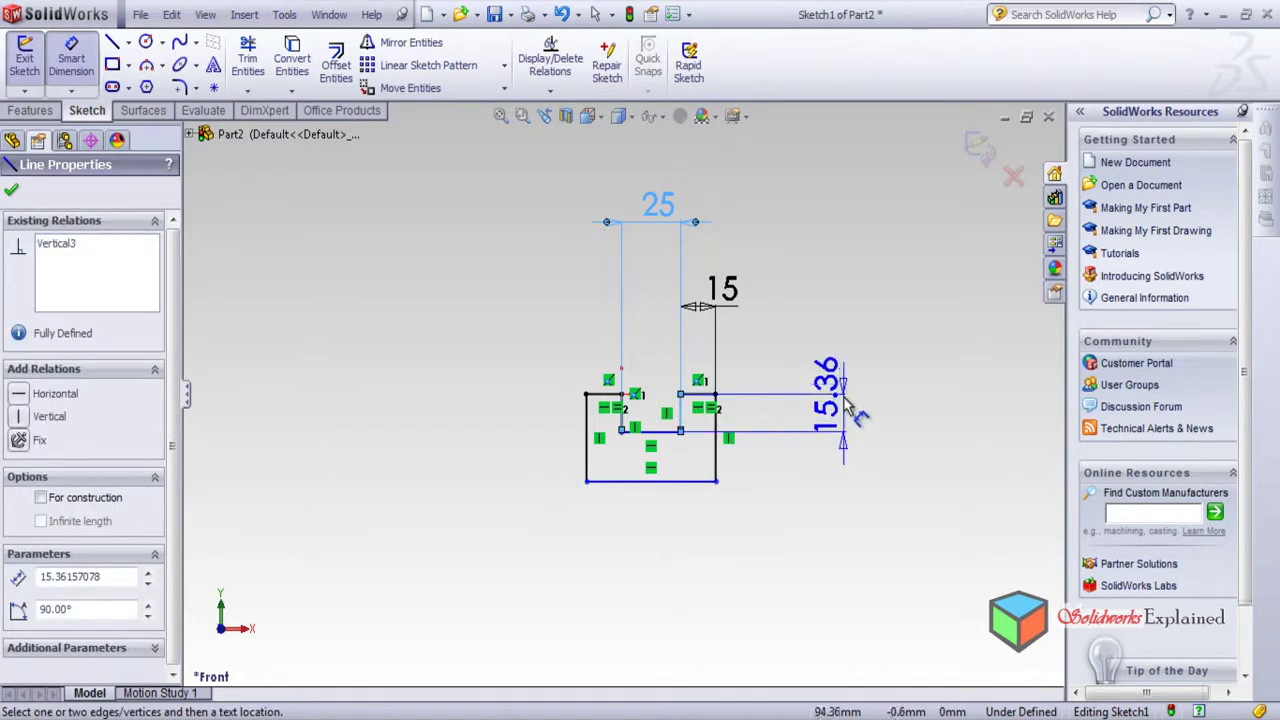
{"action": "left_click", "coordinate": [845, 400]}
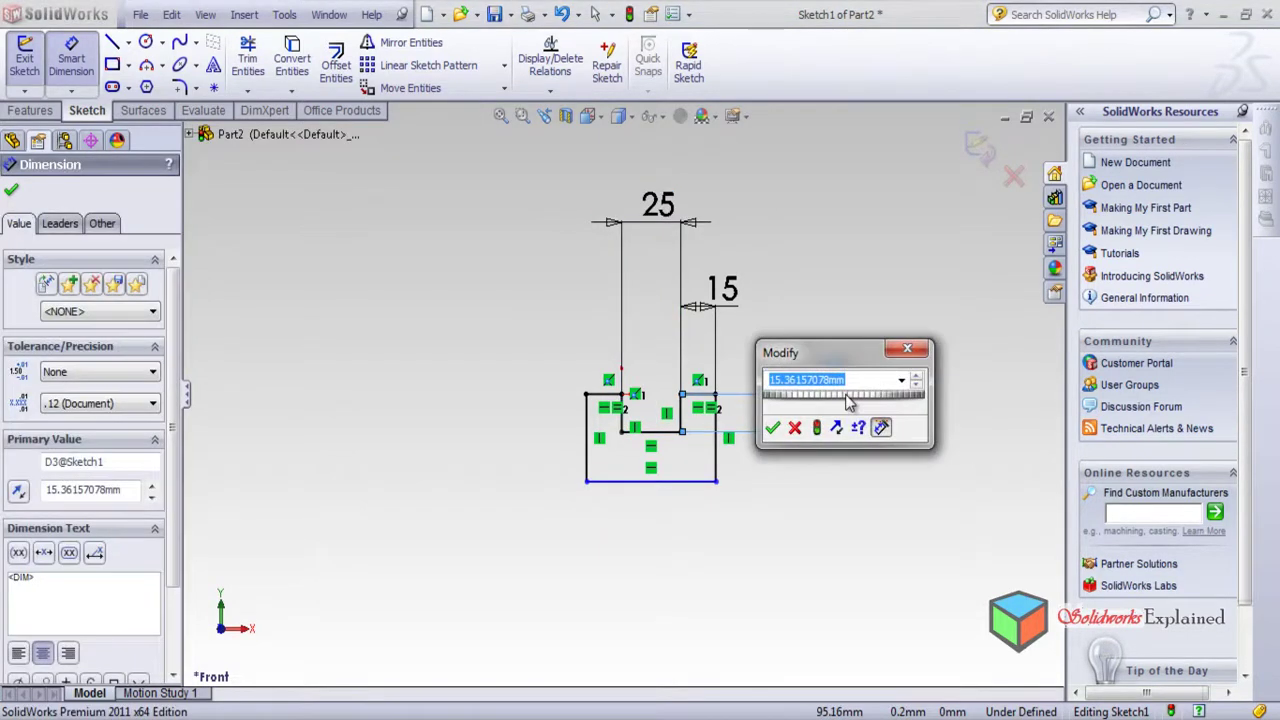
{"action": "type", "text": "25"}
{"action": "key", "text": "Return"}
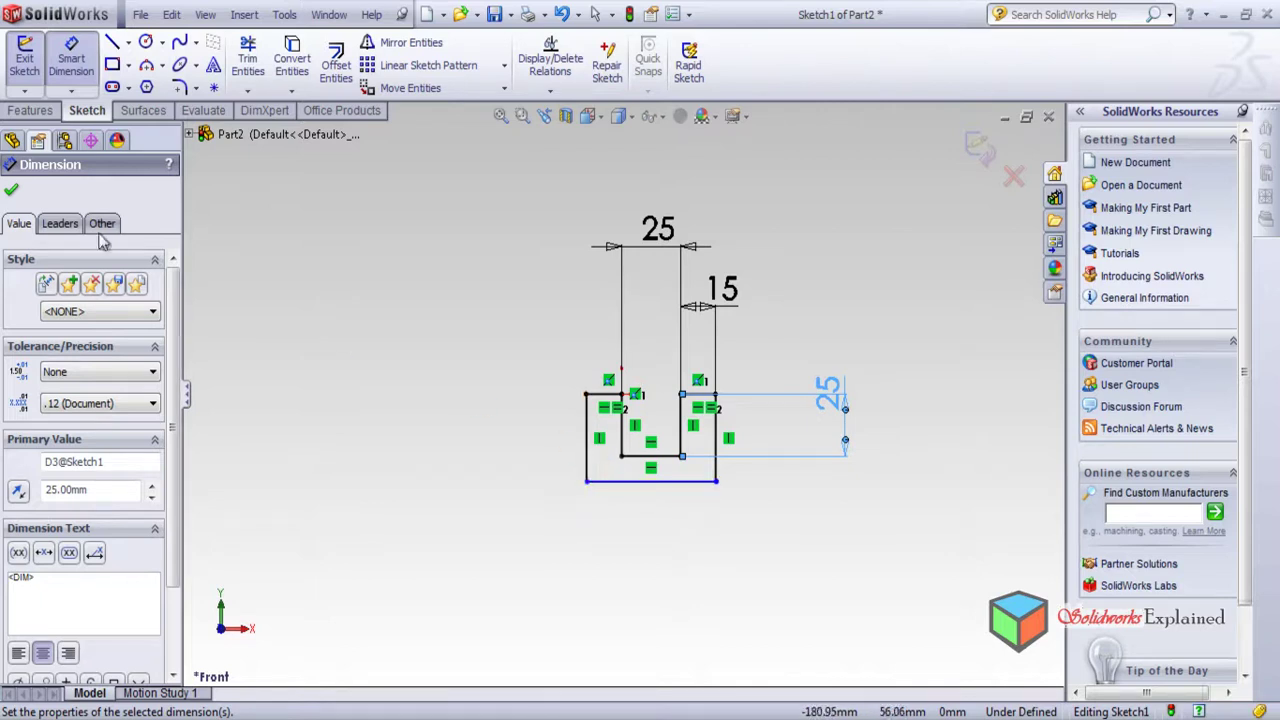
{"action": "left_click", "coordinate": [12, 192]}
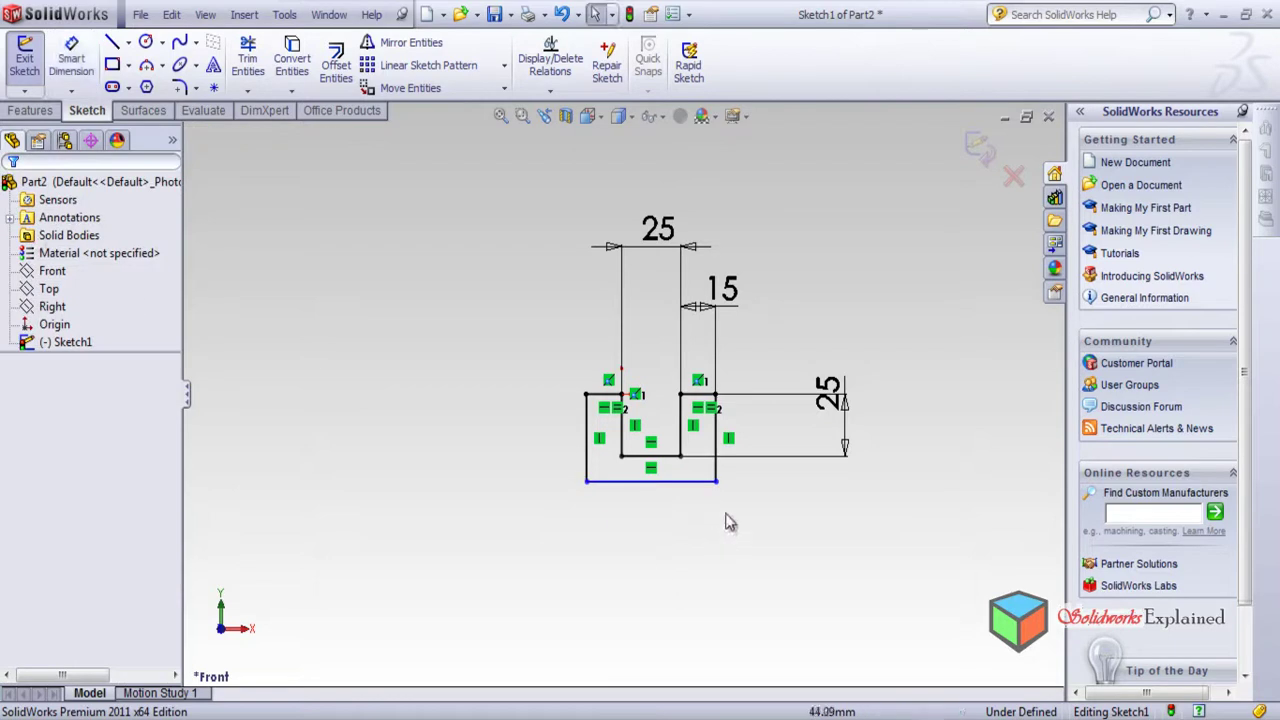
- Apply an Equal relation to the two outer vertical sides of the U-profile
{"action": "left_click", "coordinate": [717, 446]}
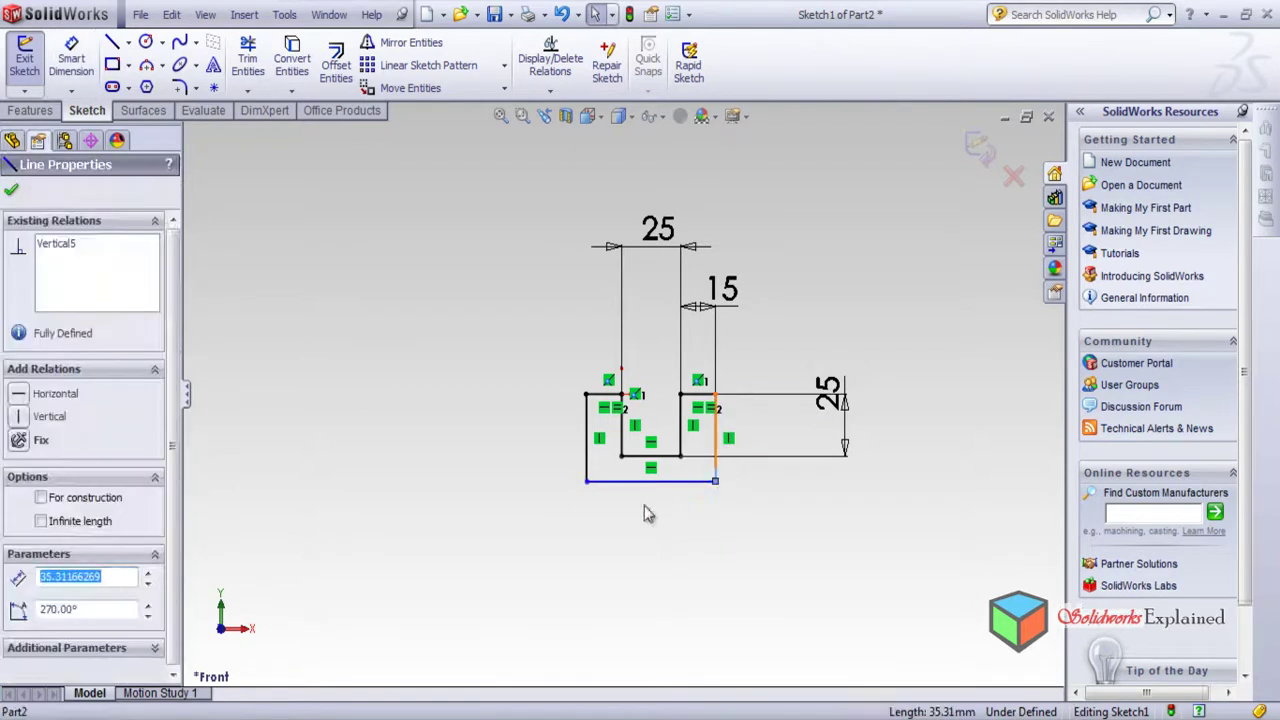
{"action": "left_click", "coordinate": [586, 436], "text": "ctrl"}
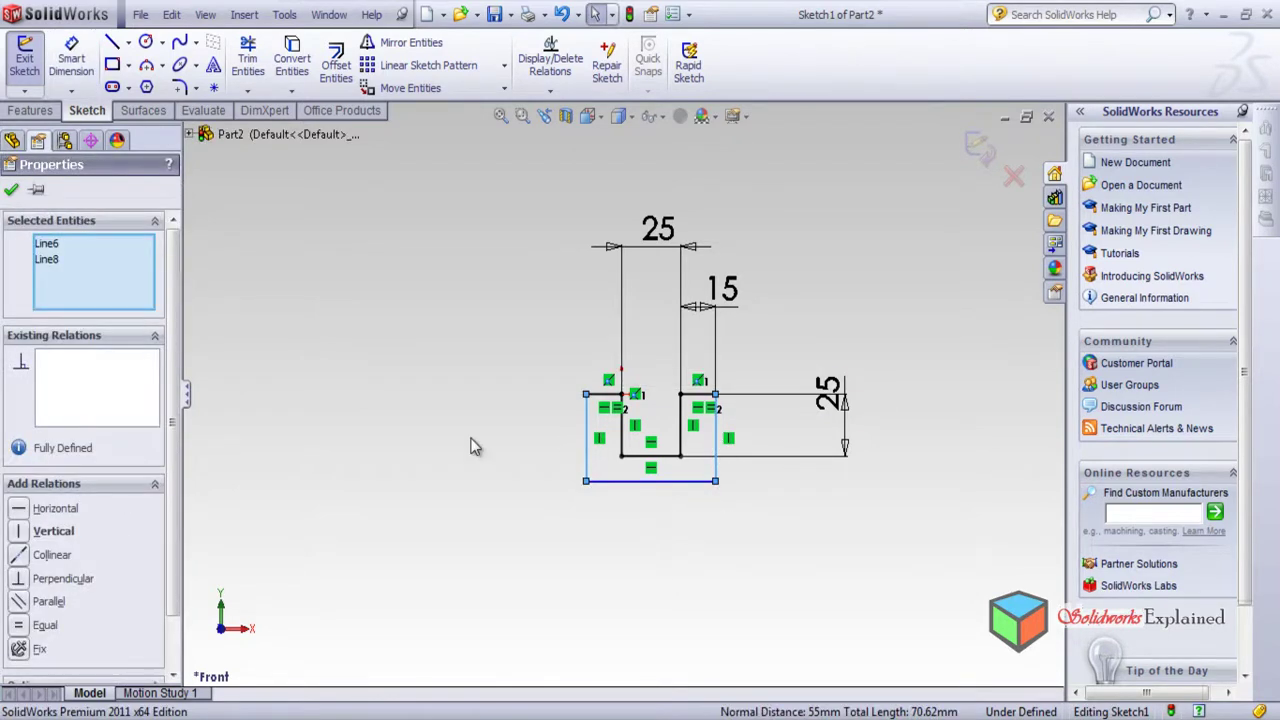
{"action": "left_click", "coordinate": [24, 626]}
{"action": "left_click", "coordinate": [567, 563]}
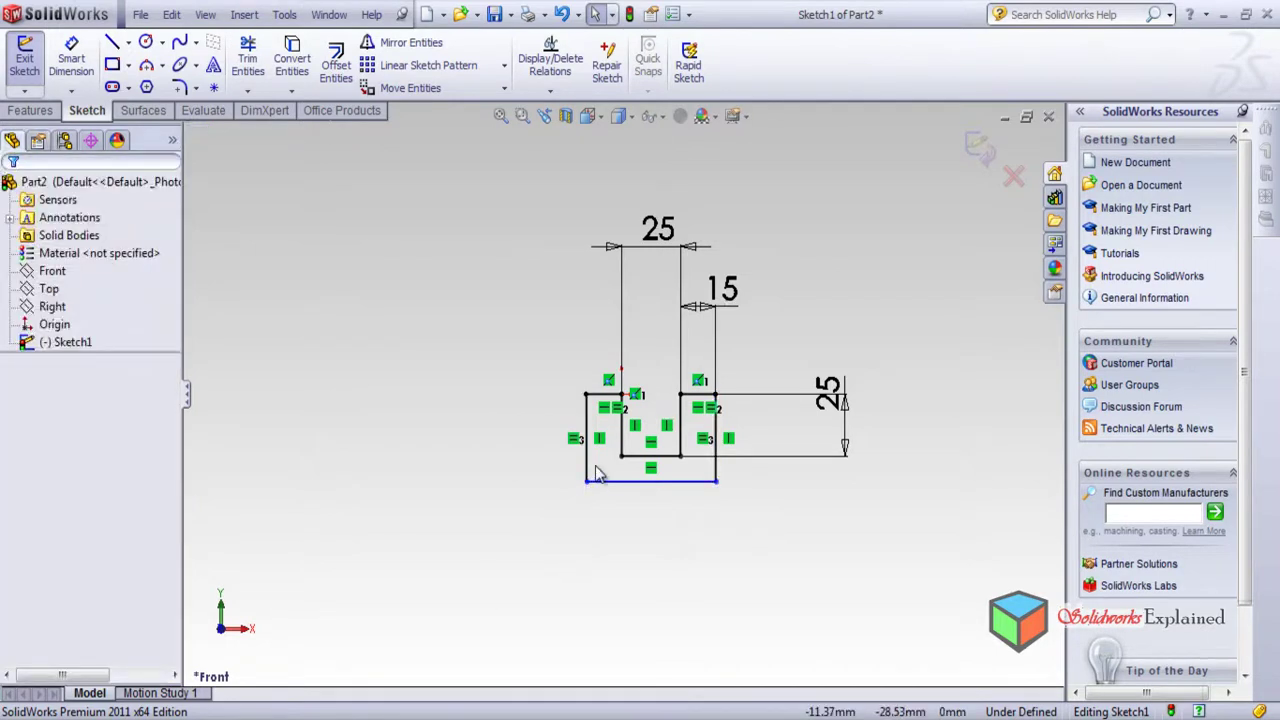
- Dimension the outer left side of the U-profile to 40 mm
{"action": "key", "text": "d"}
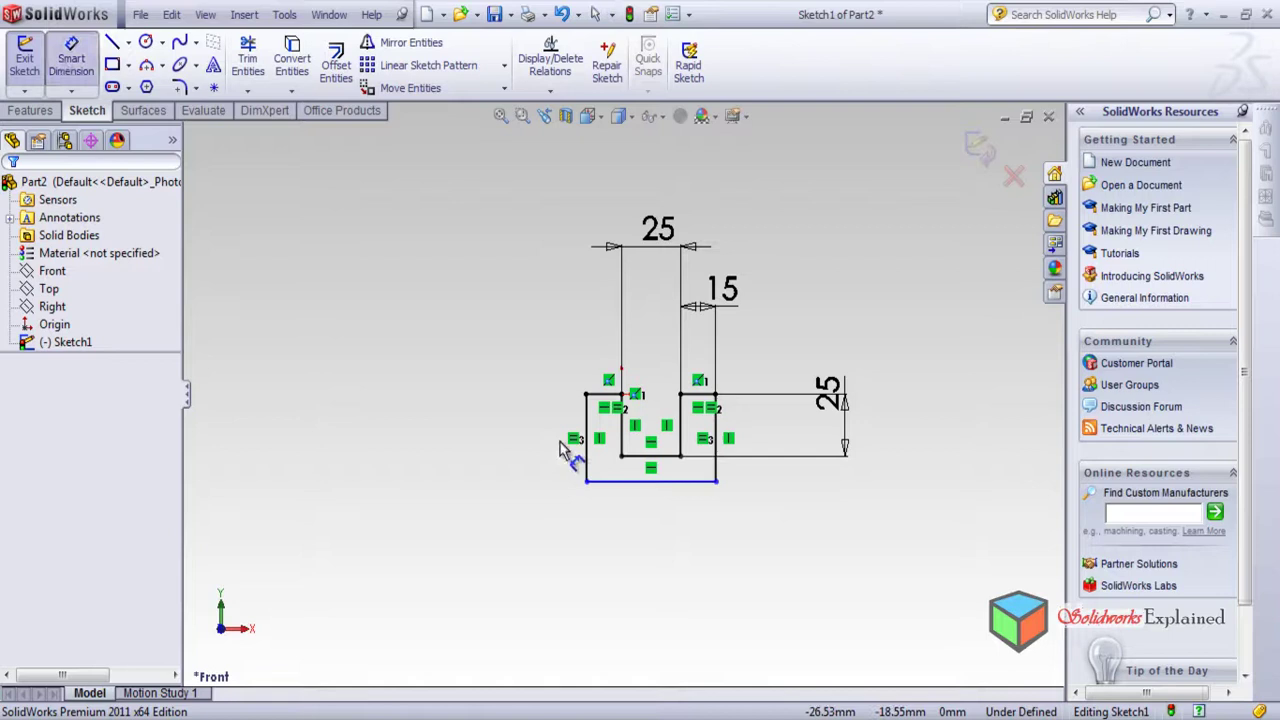
{"action": "left_click", "coordinate": [587, 472]}
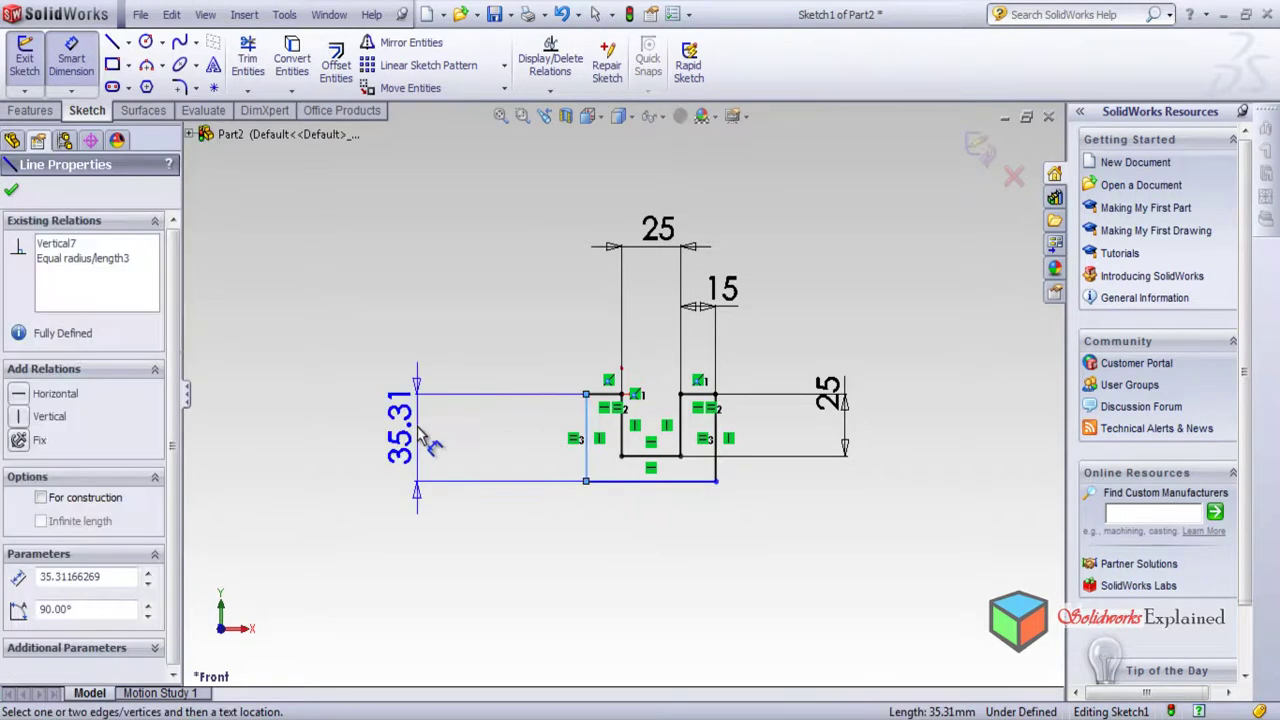
{"action": "left_click", "coordinate": [422, 437]}
{"action": "type", "text": "40"}
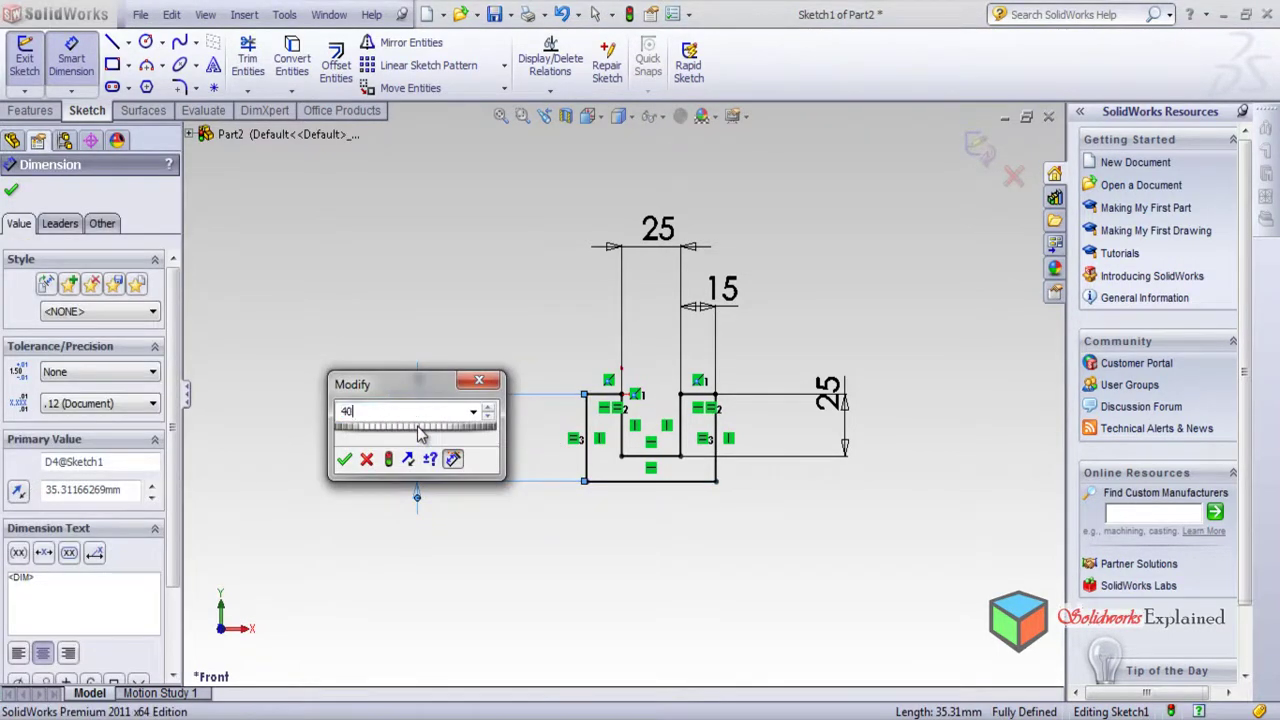
{"action": "key", "text": "Return"}
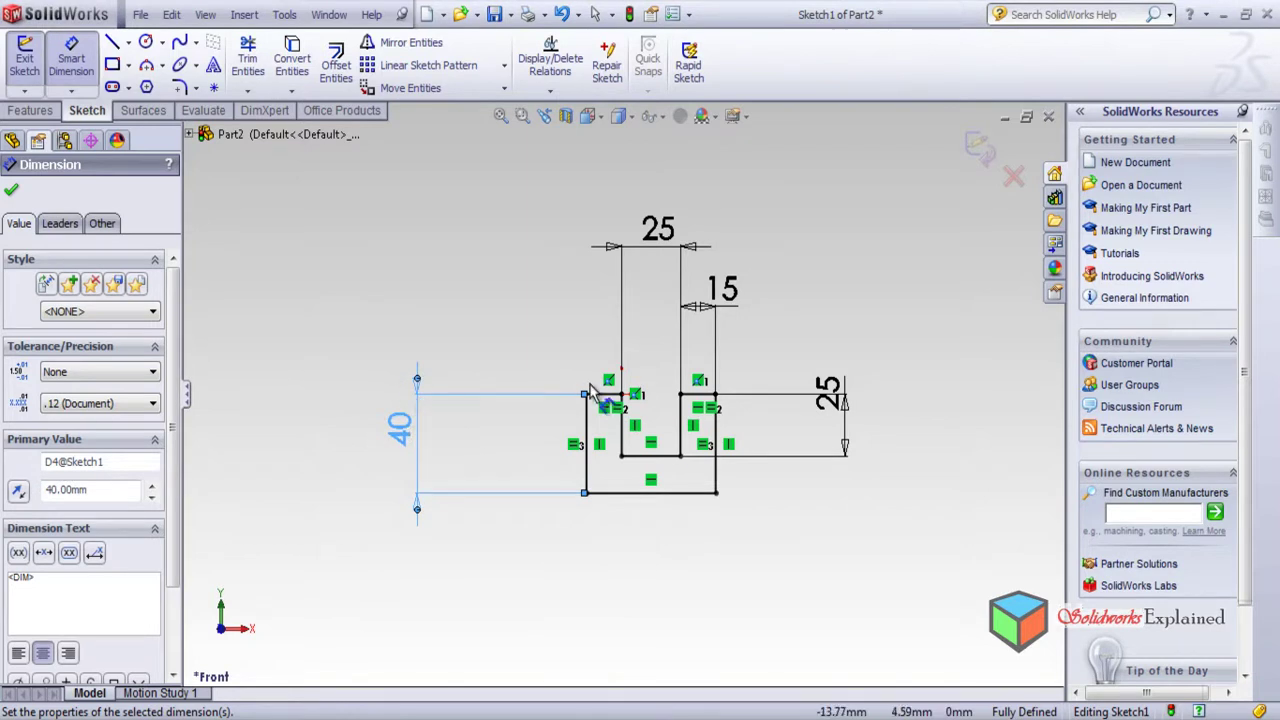
- Set the U-profile's overall height dimension to 50 mm
{"action": "double_click", "coordinate": [410, 446]}
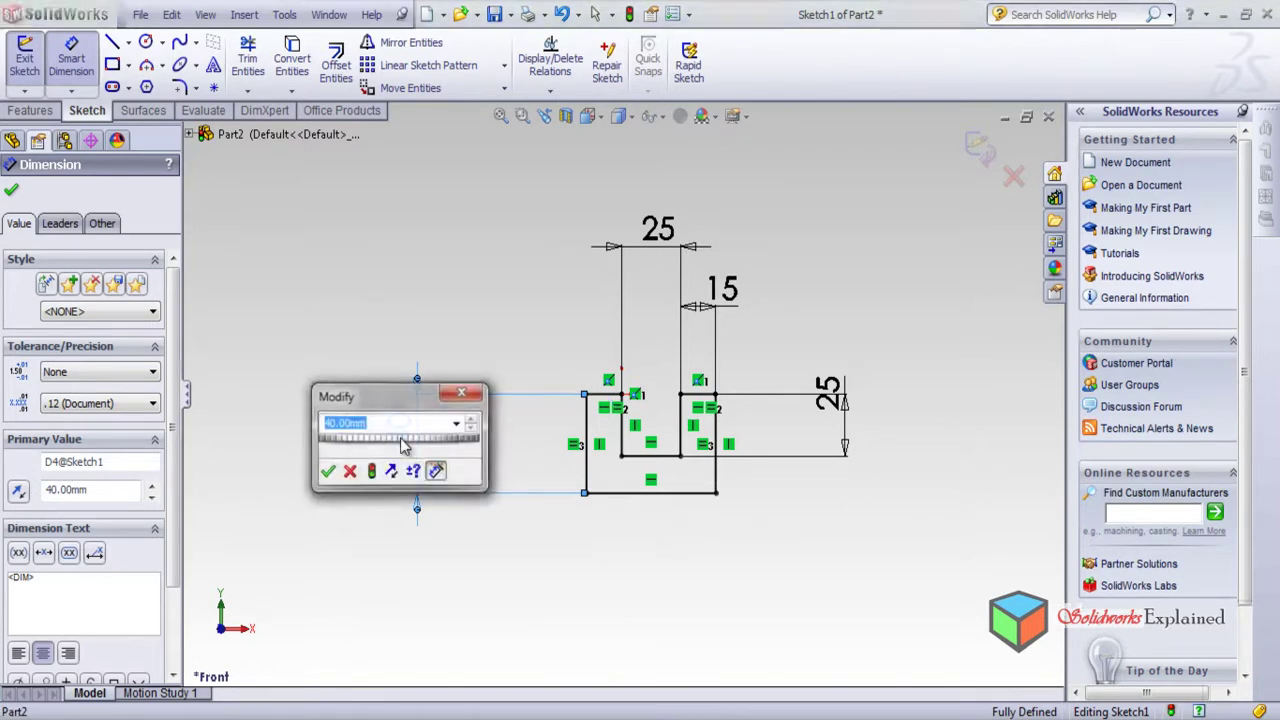
{"action": "type", "text": "50"}
{"action": "key", "text": "Return"}
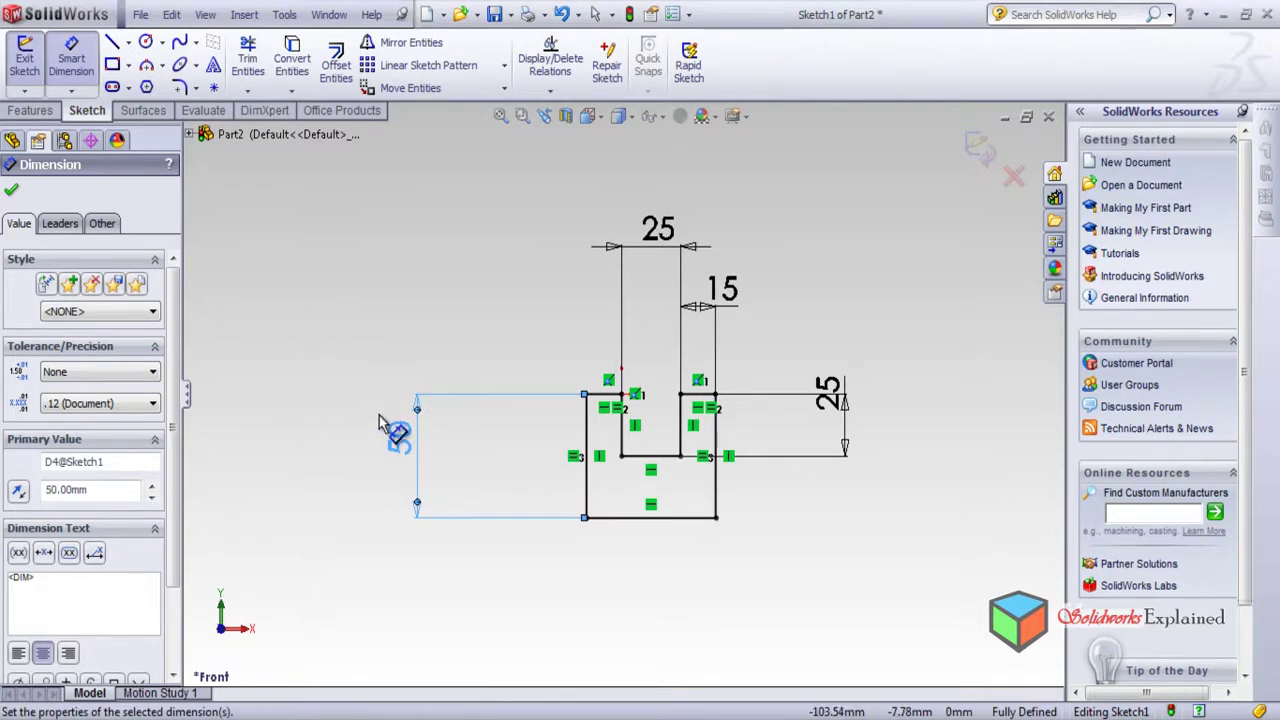
- Set the right top edge's length to 25 mm and move the height dimension closer to the profile
{"action": "double_click", "coordinate": [719, 299]}
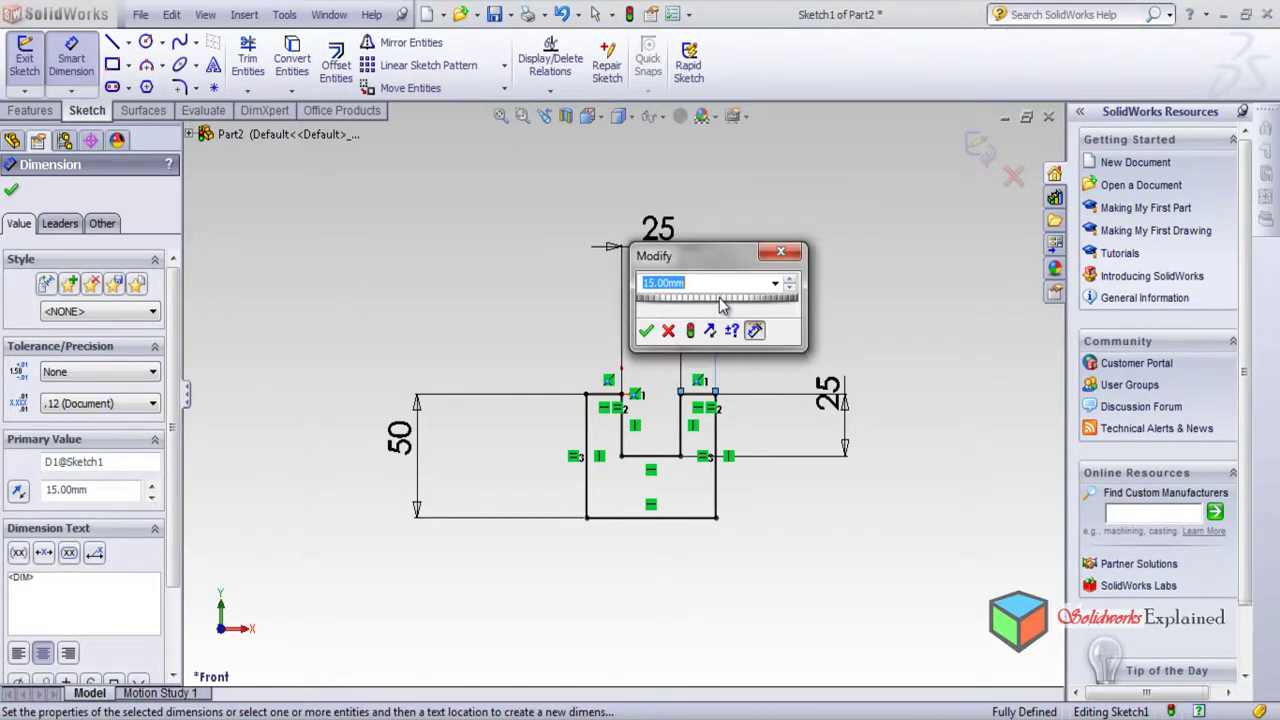
{"action": "type", "text": "25"}
{"action": "key", "text": "Return"}
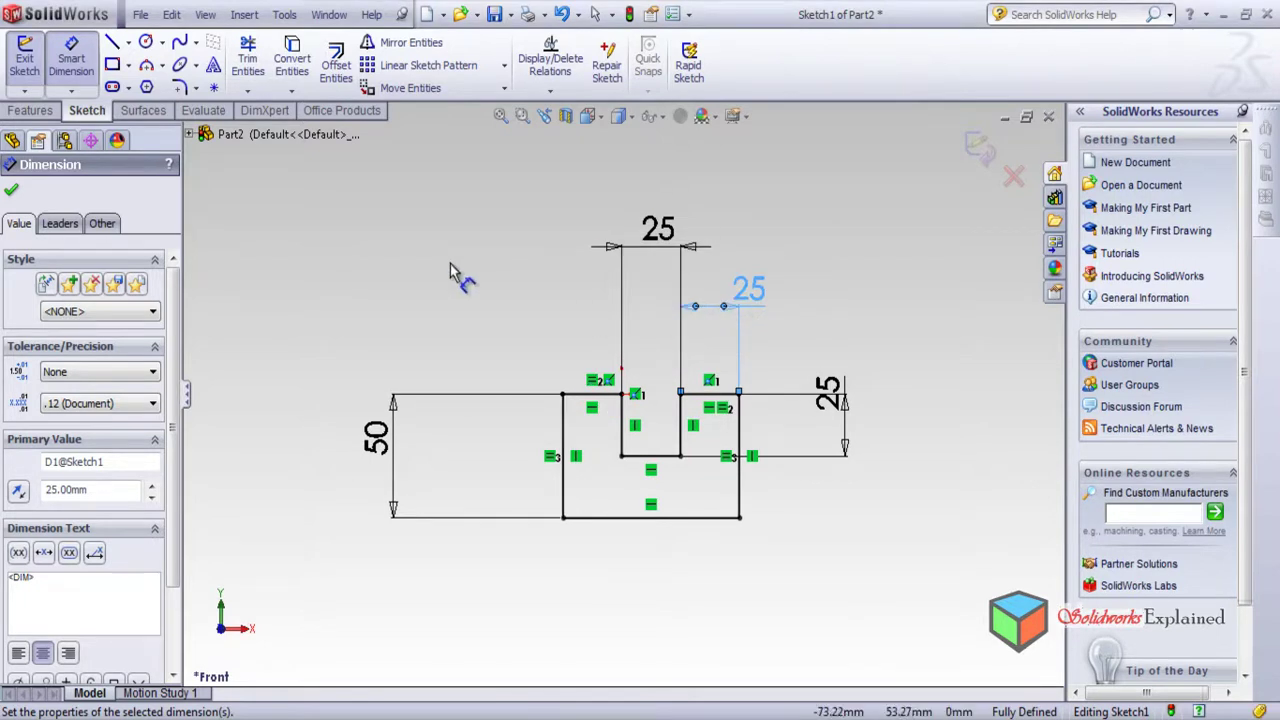
{"action": "left_click", "coordinate": [12, 193]}
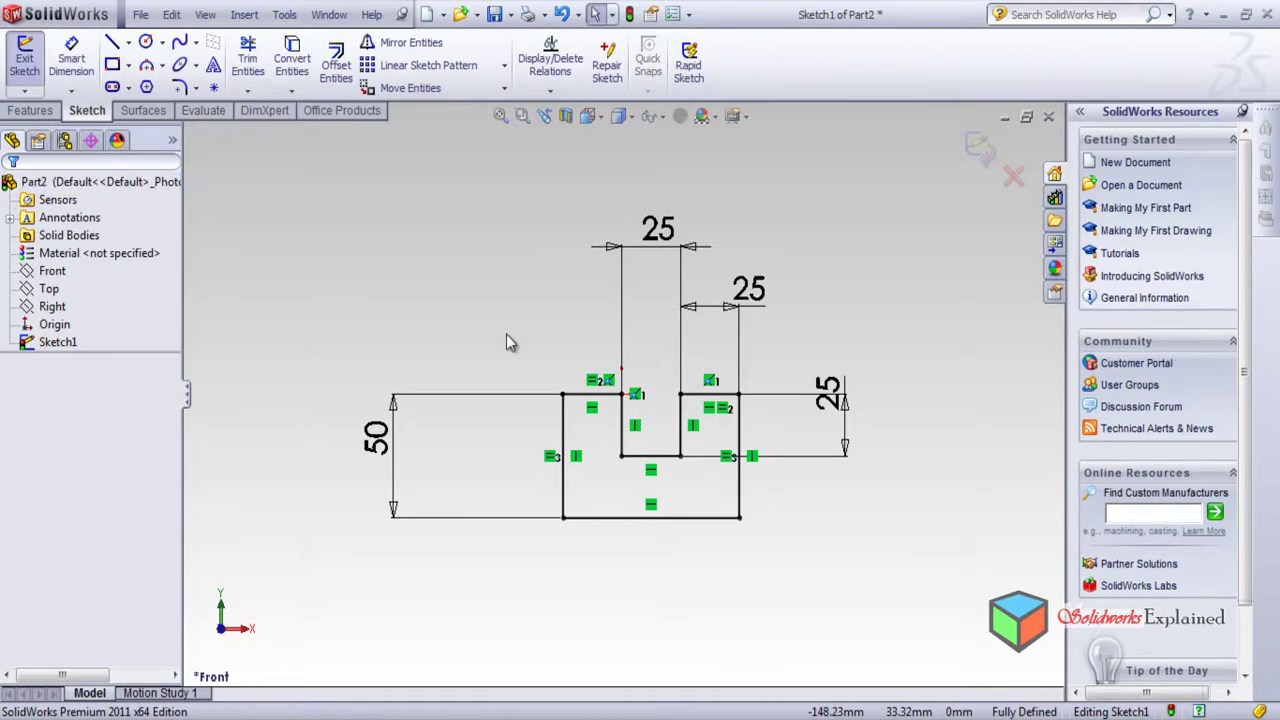
{"action": "mouse_move", "coordinate": [372, 440]}
{"action": "left_mouse_down"}
{"action": "mouse_move", "coordinate": [395, 455]}
{"action": "mouse_move", "coordinate": [503, 455]}
{"action": "left_mouse_up"}
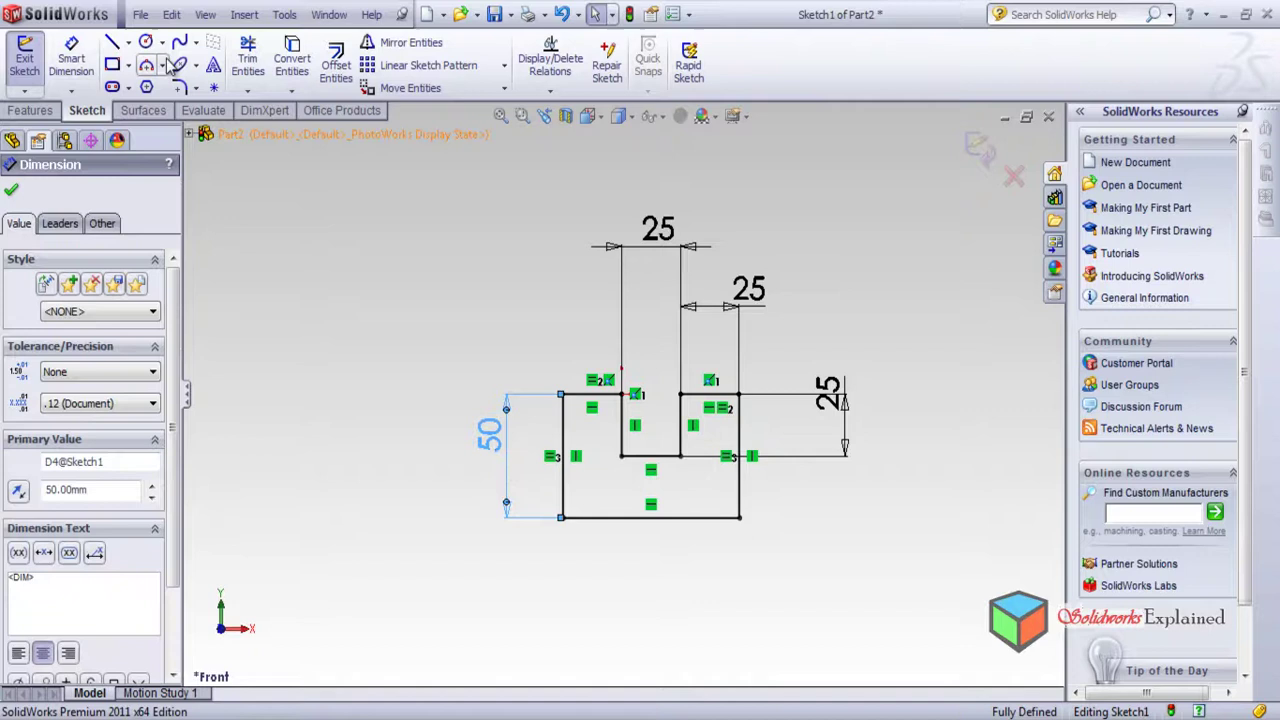
- Sketch a nearly vertical centerline about 218 mm long, to the left of the U-profile and its height dimension
{"action": "left_click", "coordinate": [128, 43]}
{"action": "left_click", "coordinate": [148, 77]}
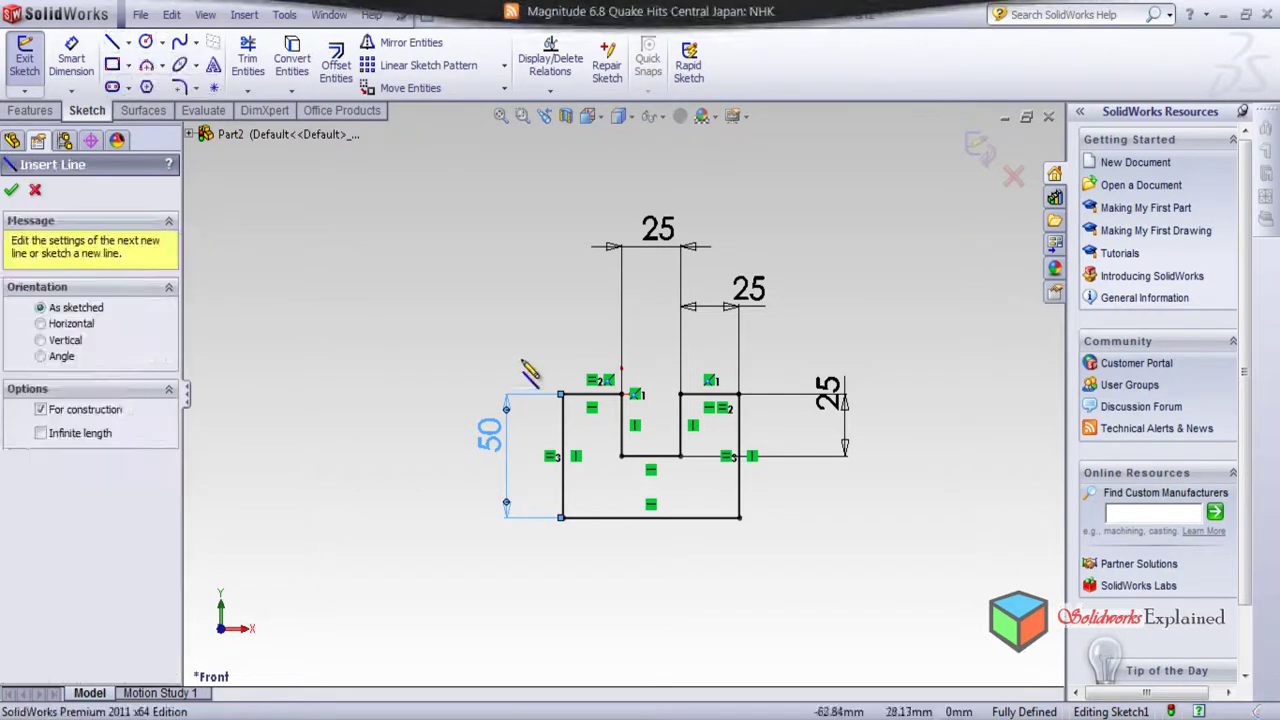
{"action": "left_click", "coordinate": [464, 133]}
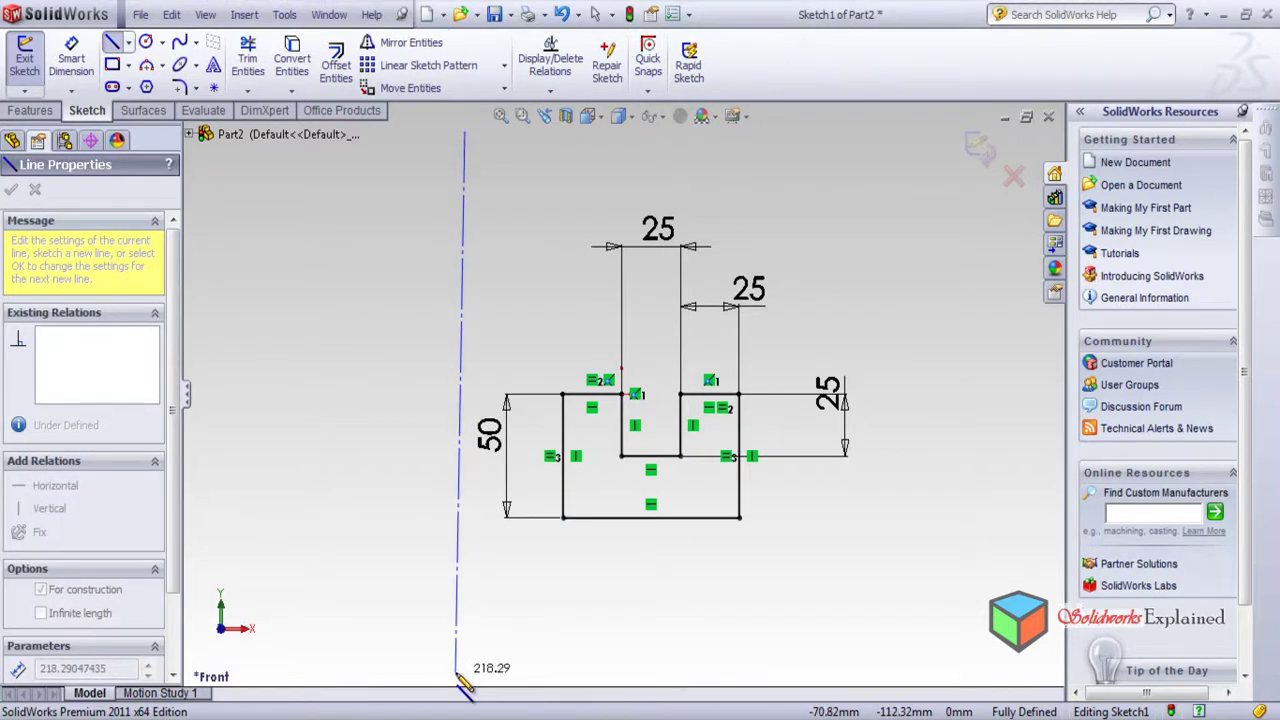
{"action": "left_click", "coordinate": [456, 674]}
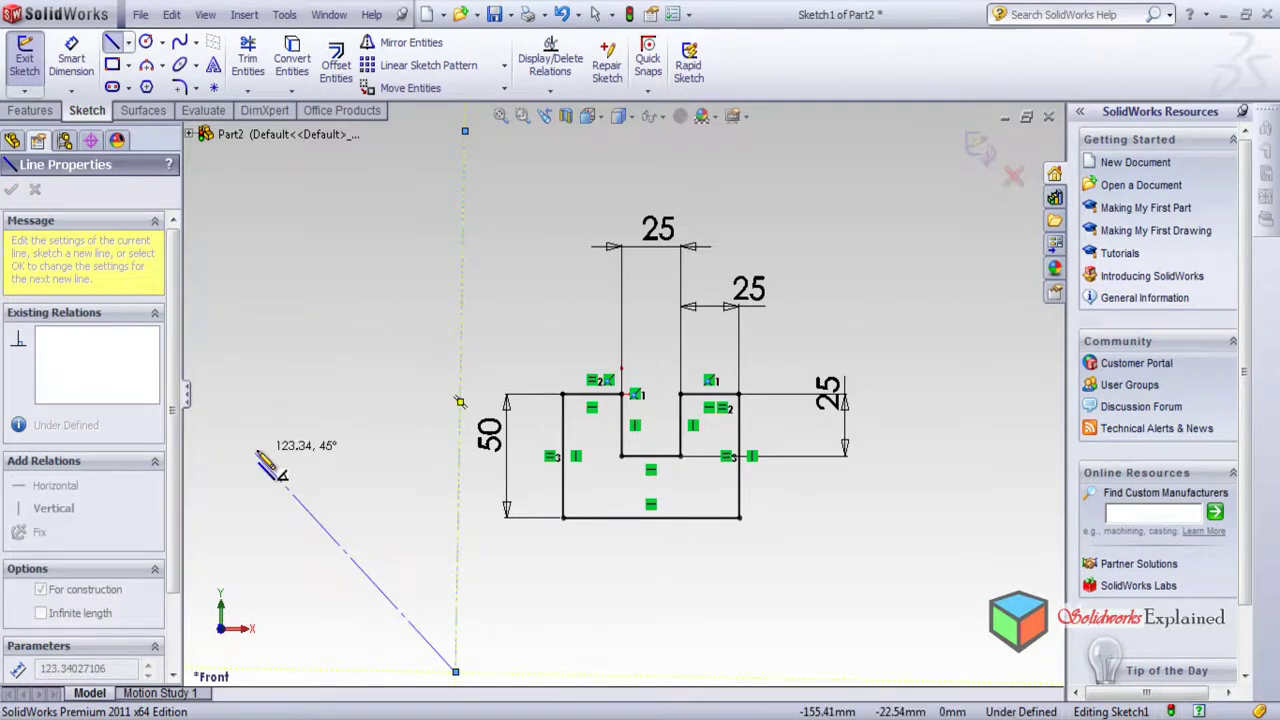
{"action": "key", "text": "Escape"}
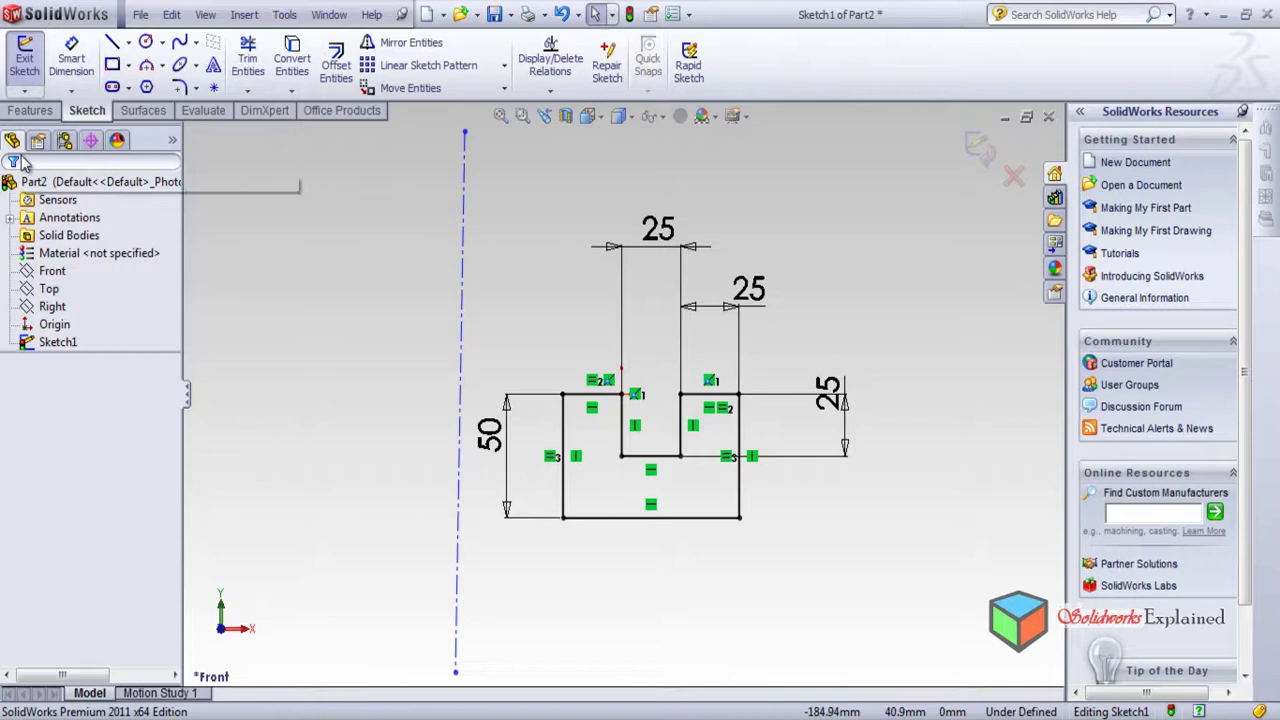
- Revolve the U-profile 360 degrees around the centerline into a solid ring
{"action": "left_click", "coordinate": [30, 110]}
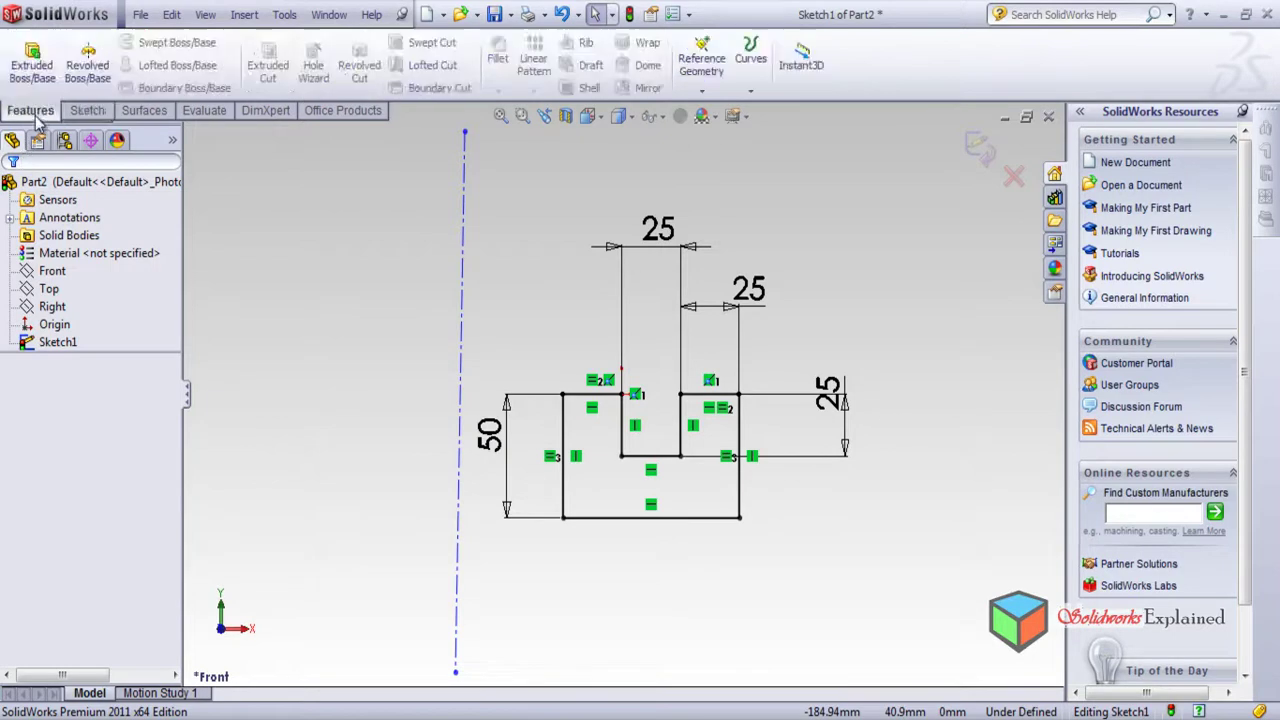
{"action": "left_click", "coordinate": [87, 70]}
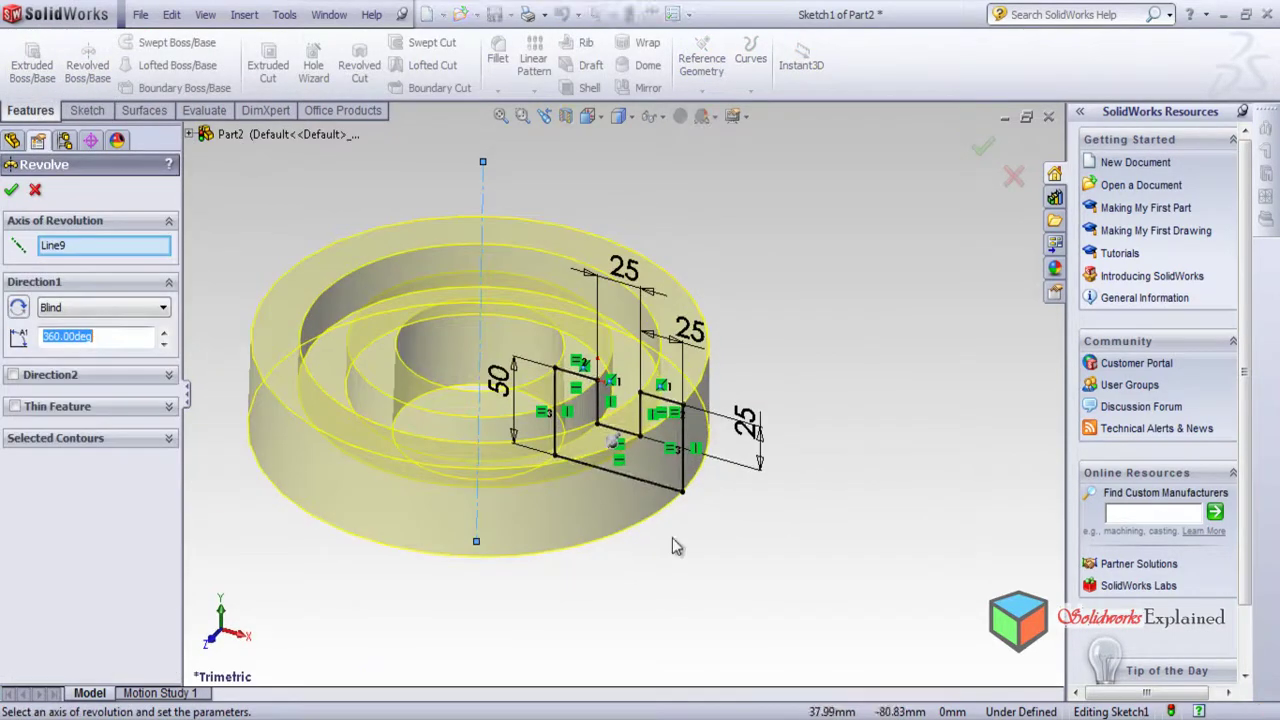
{"action": "left_click", "coordinate": [982, 150]}
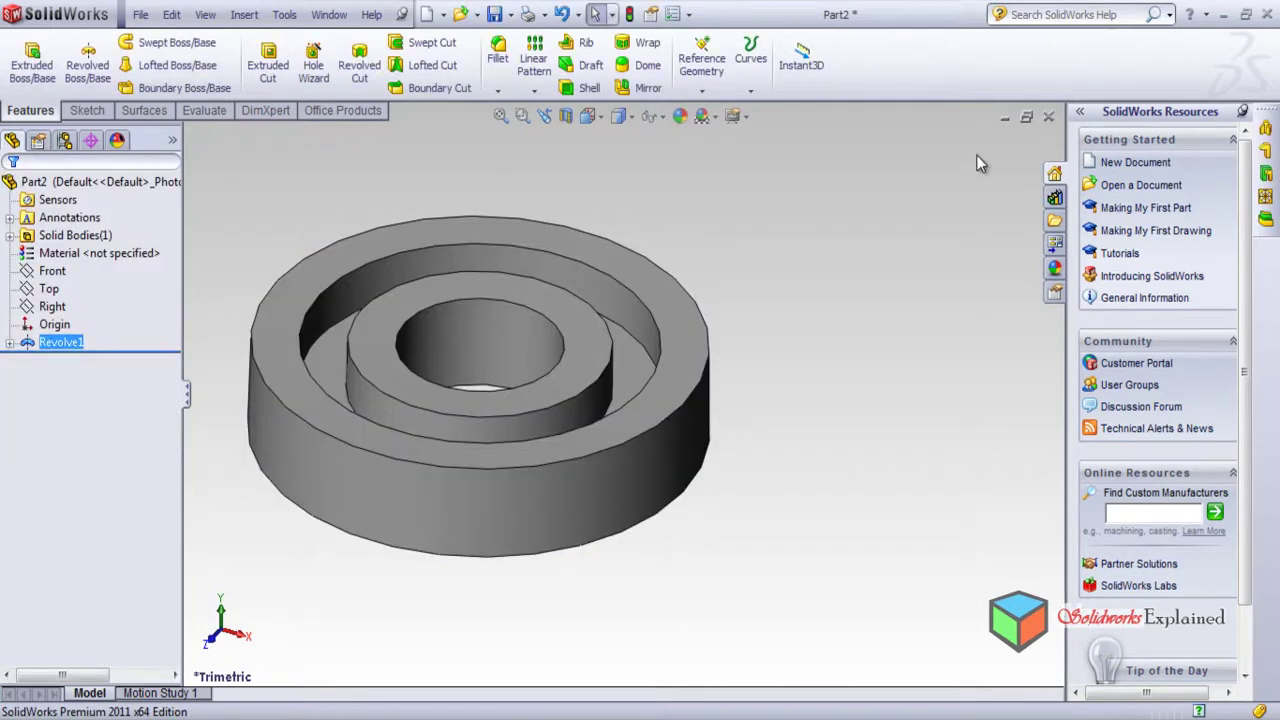
{"action": "middle_click_drag", "start_coordinate": [666, 474], "coordinate": [370, 187]}
{"action": "key", "text": "ctrl+7"}
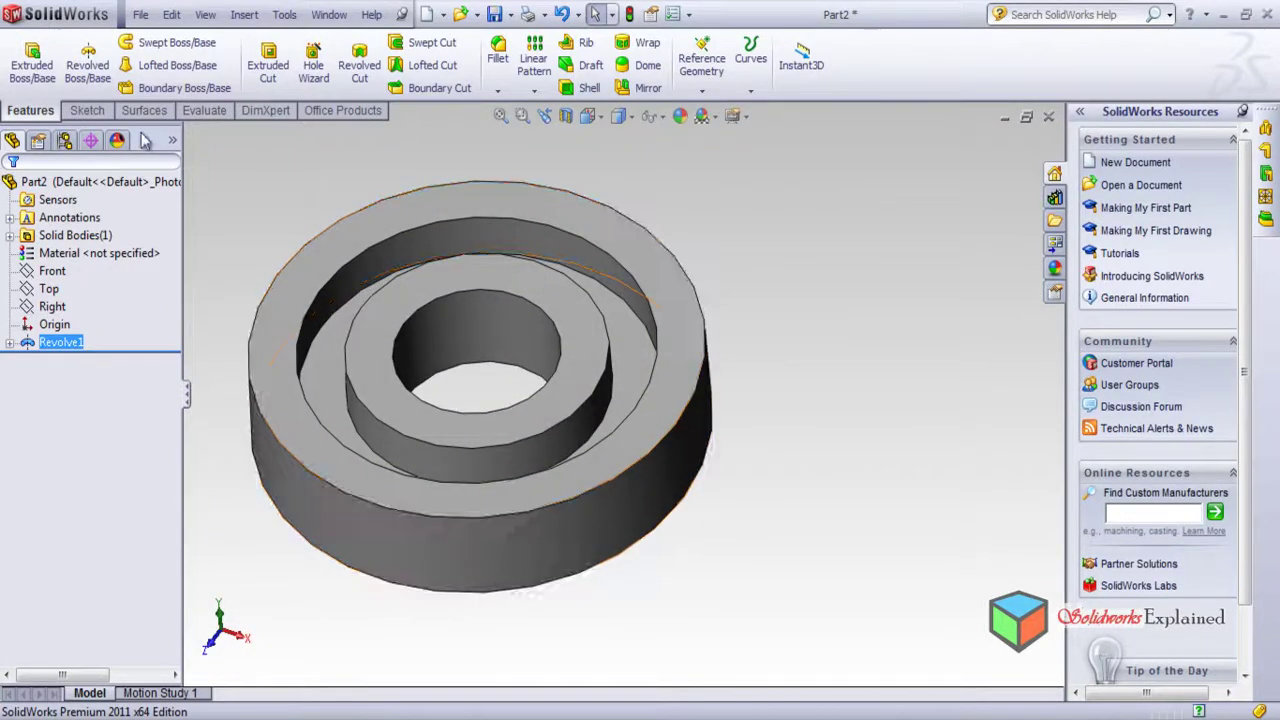
- Start saving the part under a new name and create a folder named Ball bearing inside practice parts
{"action": "left_click", "coordinate": [141, 14]}
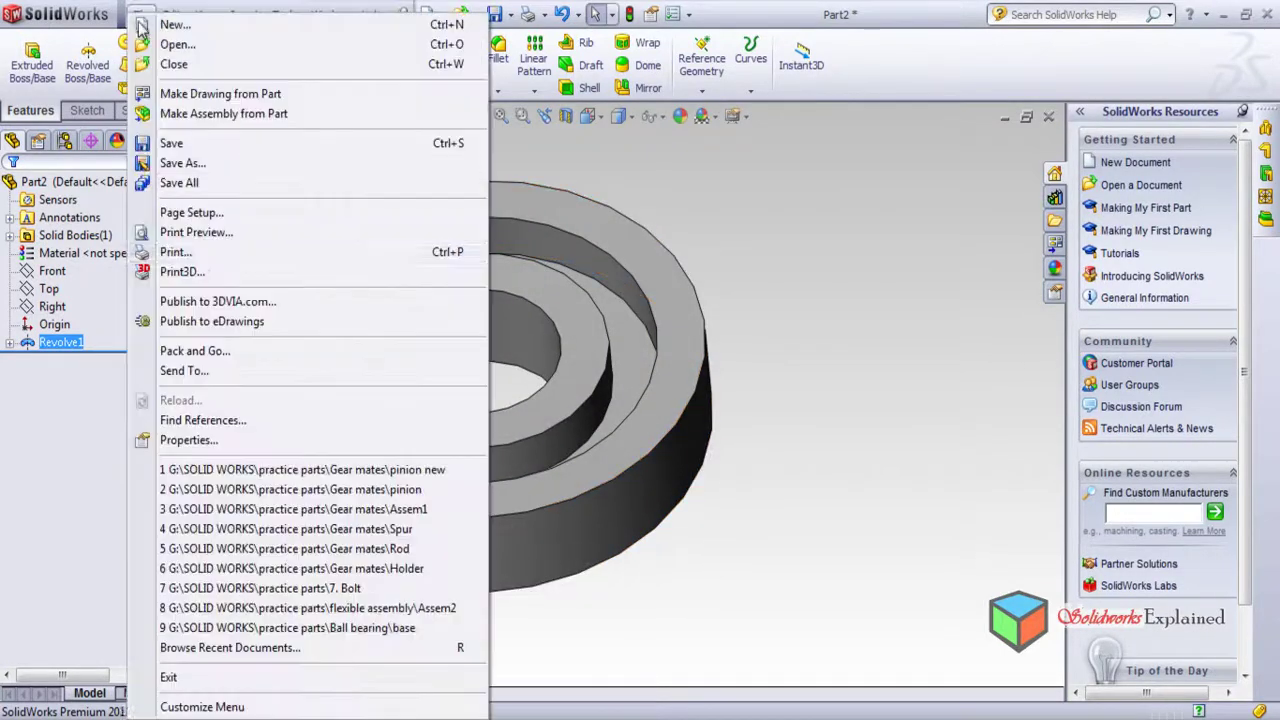
{"action": "left_click", "coordinate": [170, 166]}
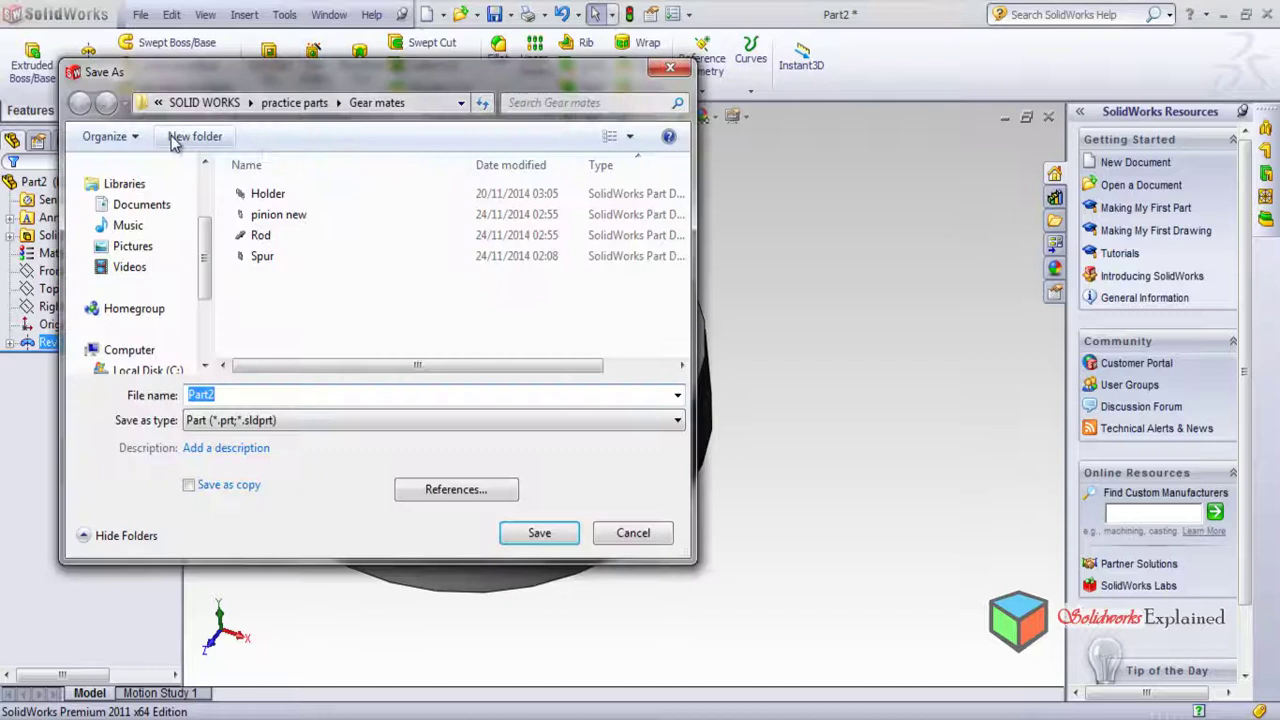
{"action": "left_click", "coordinate": [304, 332]}
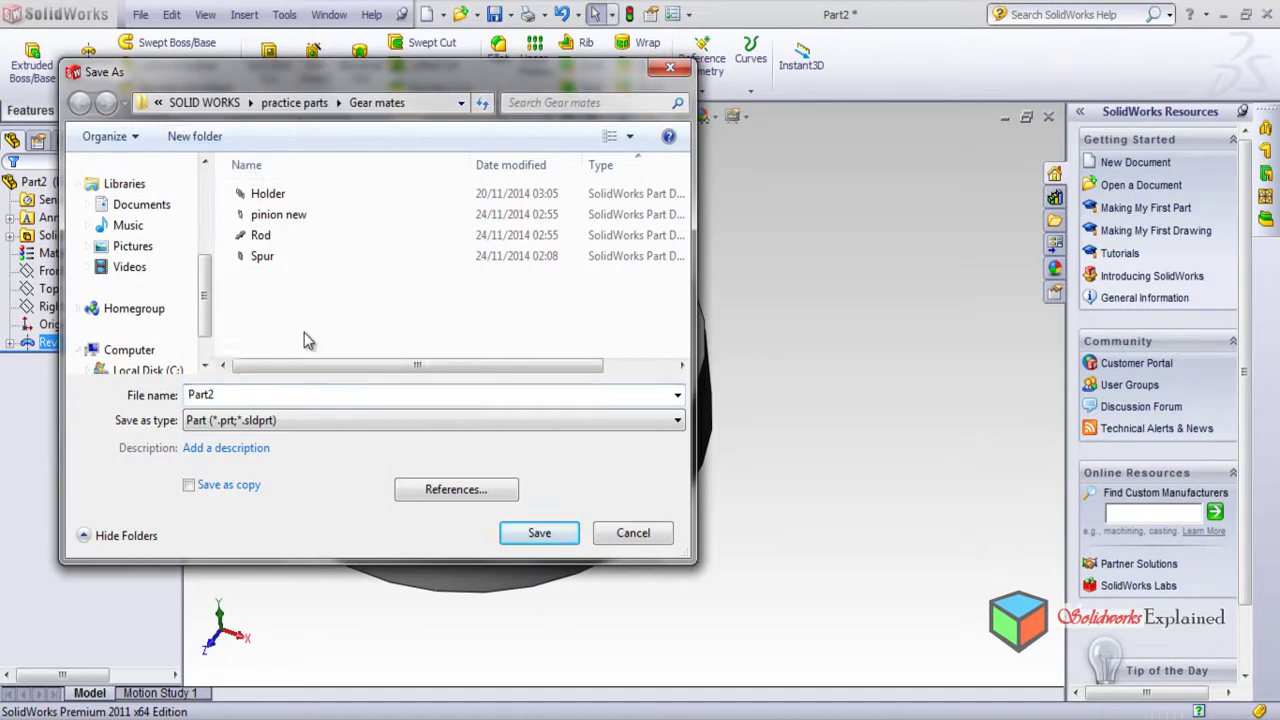
{"action": "key", "text": "BackSpace"}
{"action": "left_click", "coordinate": [195, 137]}
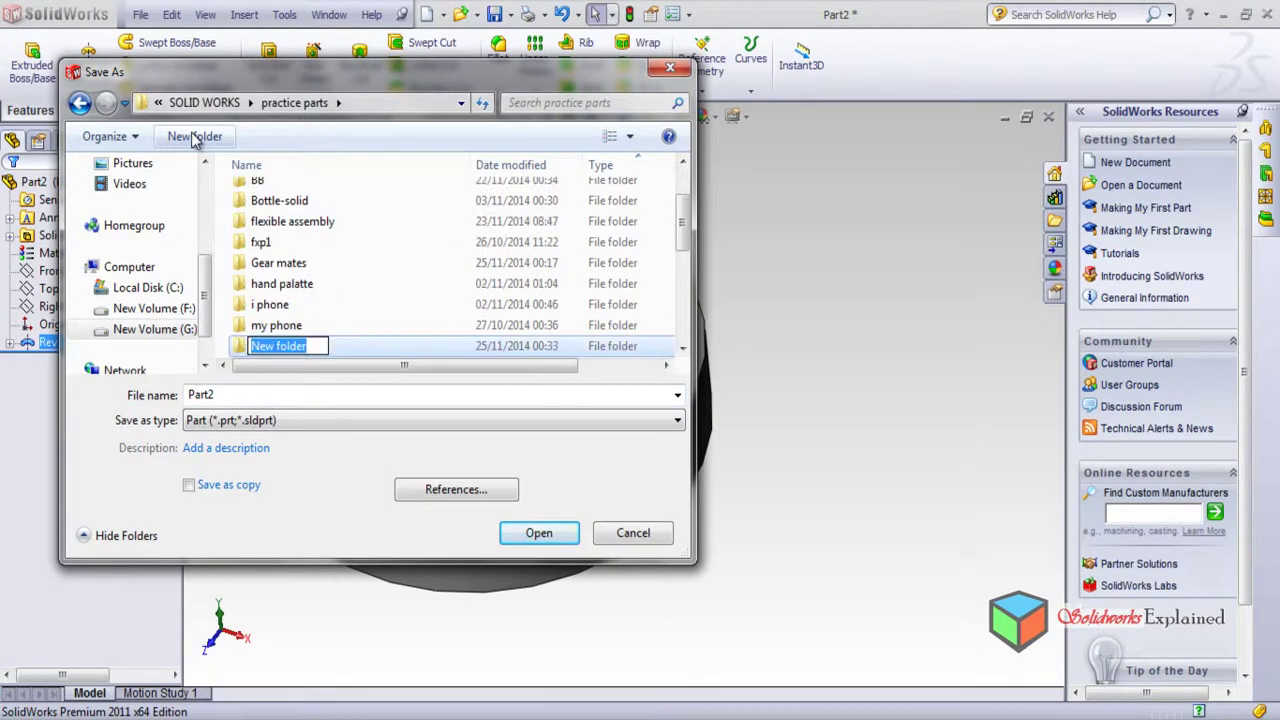
{"action": "type", "text": "bearing"}
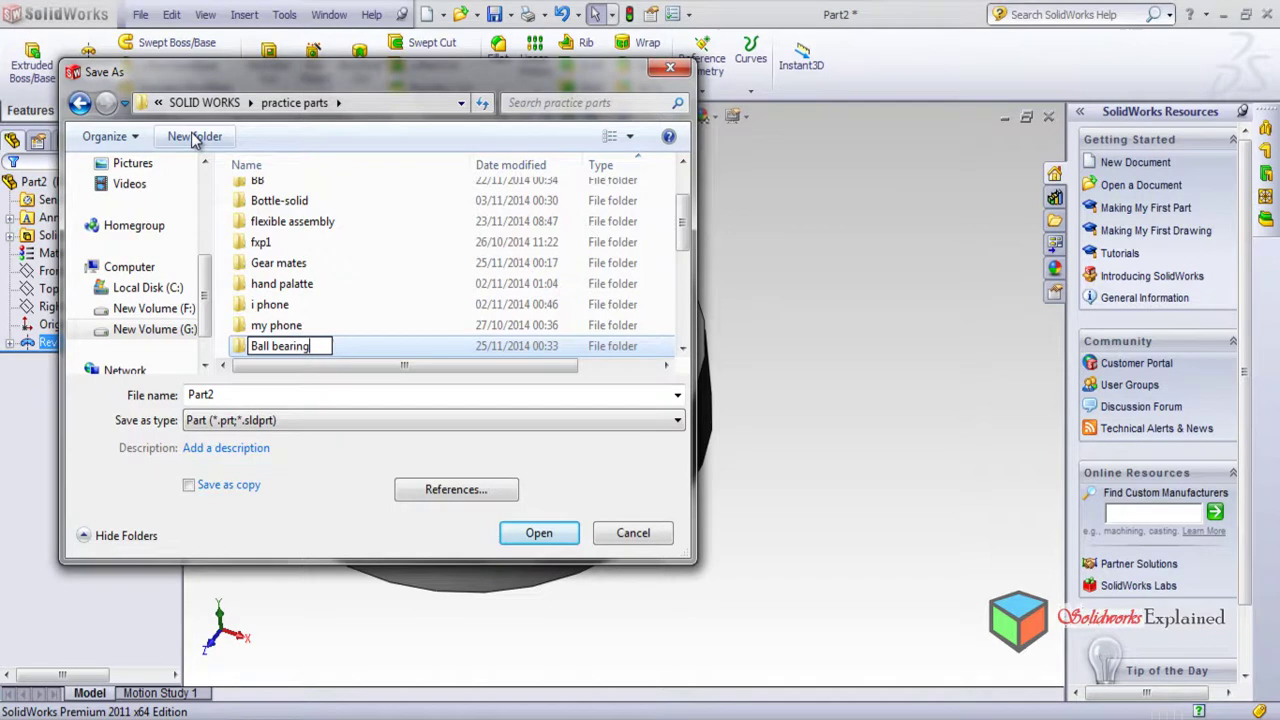
{"action": "key", "text": "Return"}
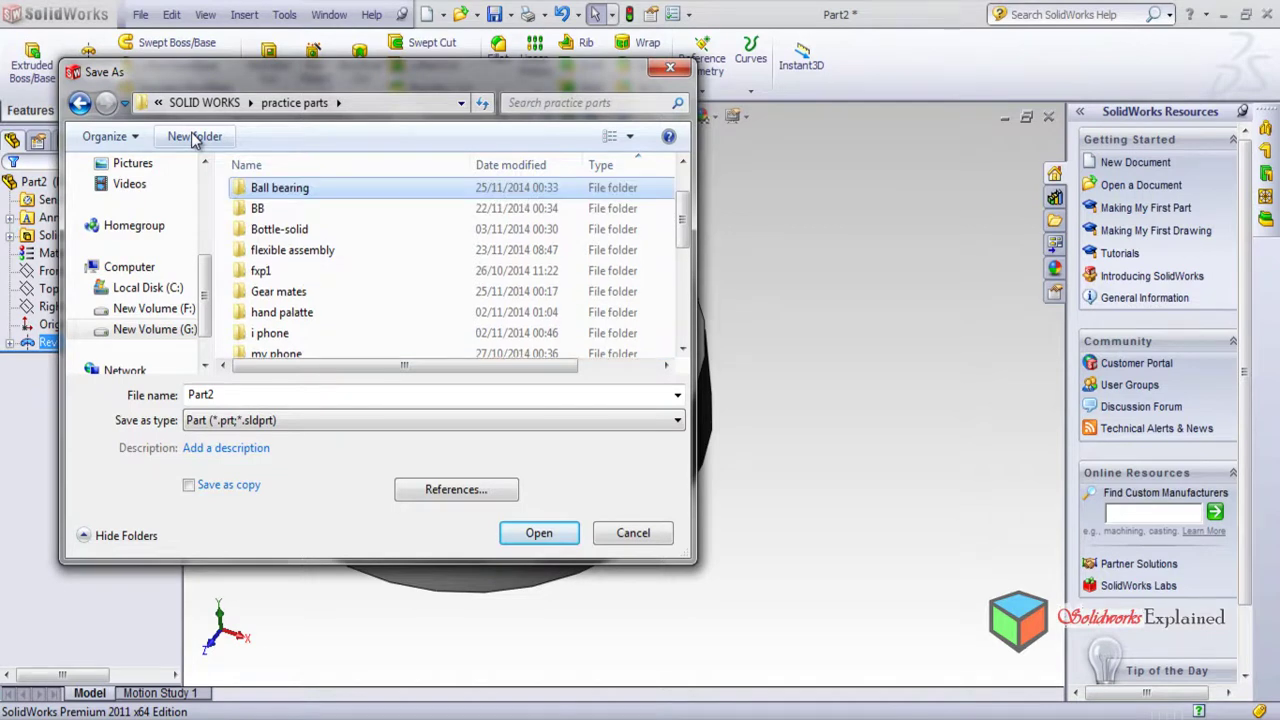
- Save the part as bearing in the Ball bearing folder
{"action": "key", "text": "Return"}
{"action": "double_click", "coordinate": [203, 398]}
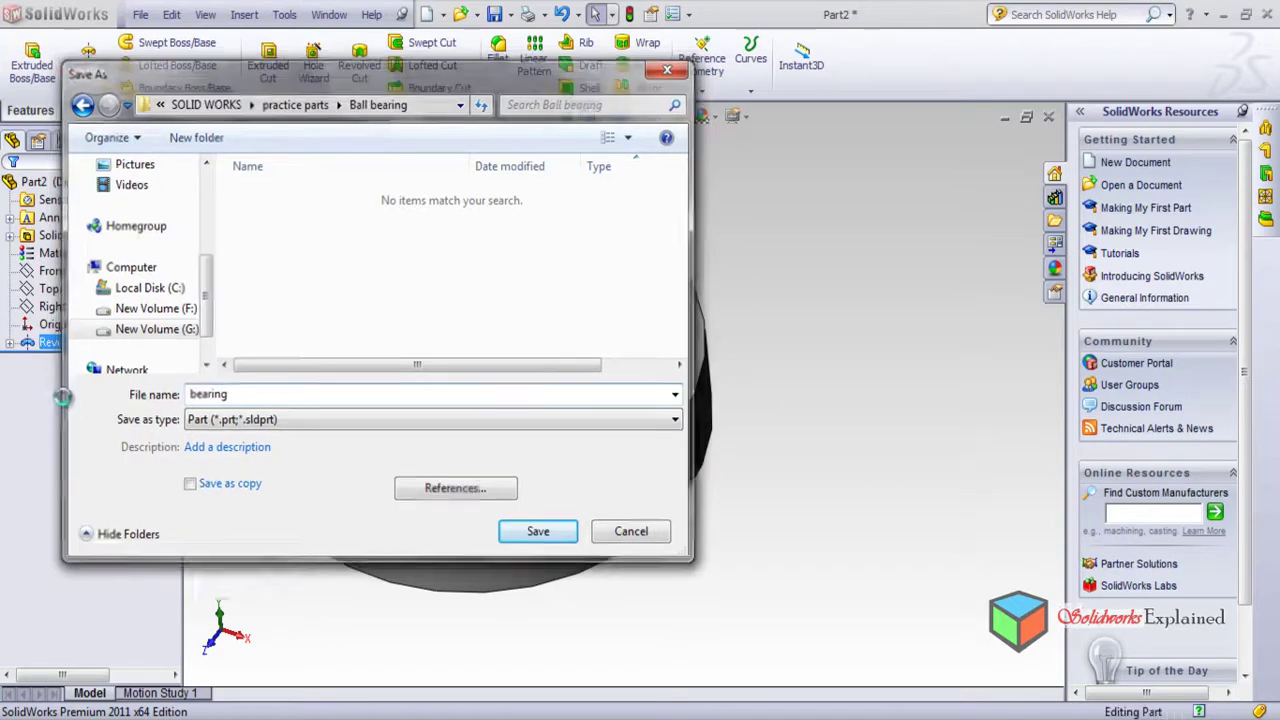
{"action": "key", "text": "Return"}
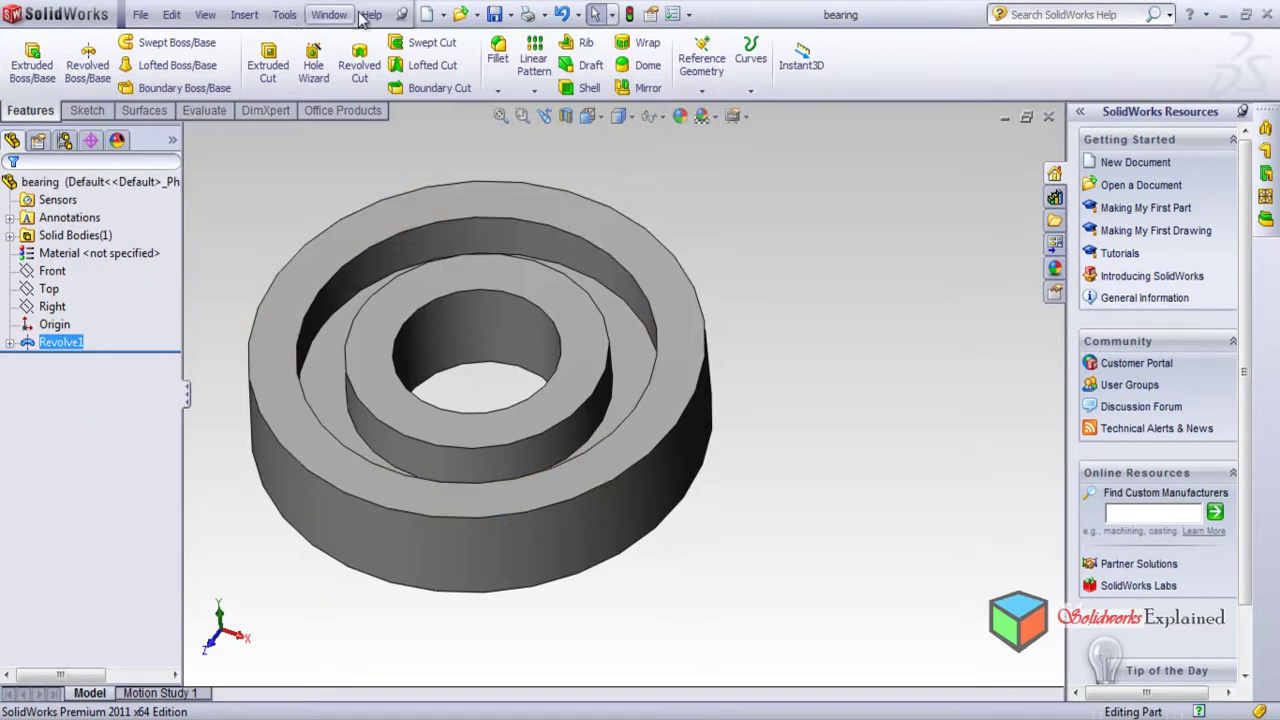
- Create a new part document and orient the view normal to the Front plane
{"action": "left_click", "coordinate": [425, 14]}
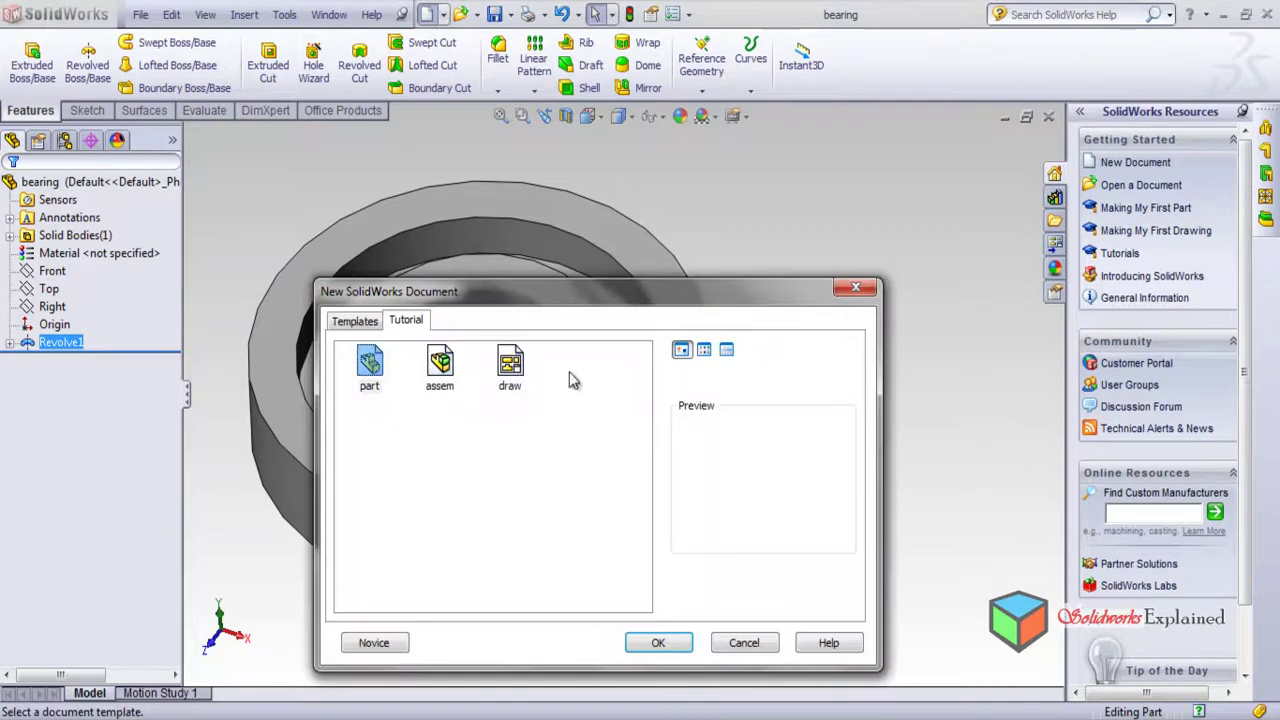
{"action": "left_click", "coordinate": [658, 645]}
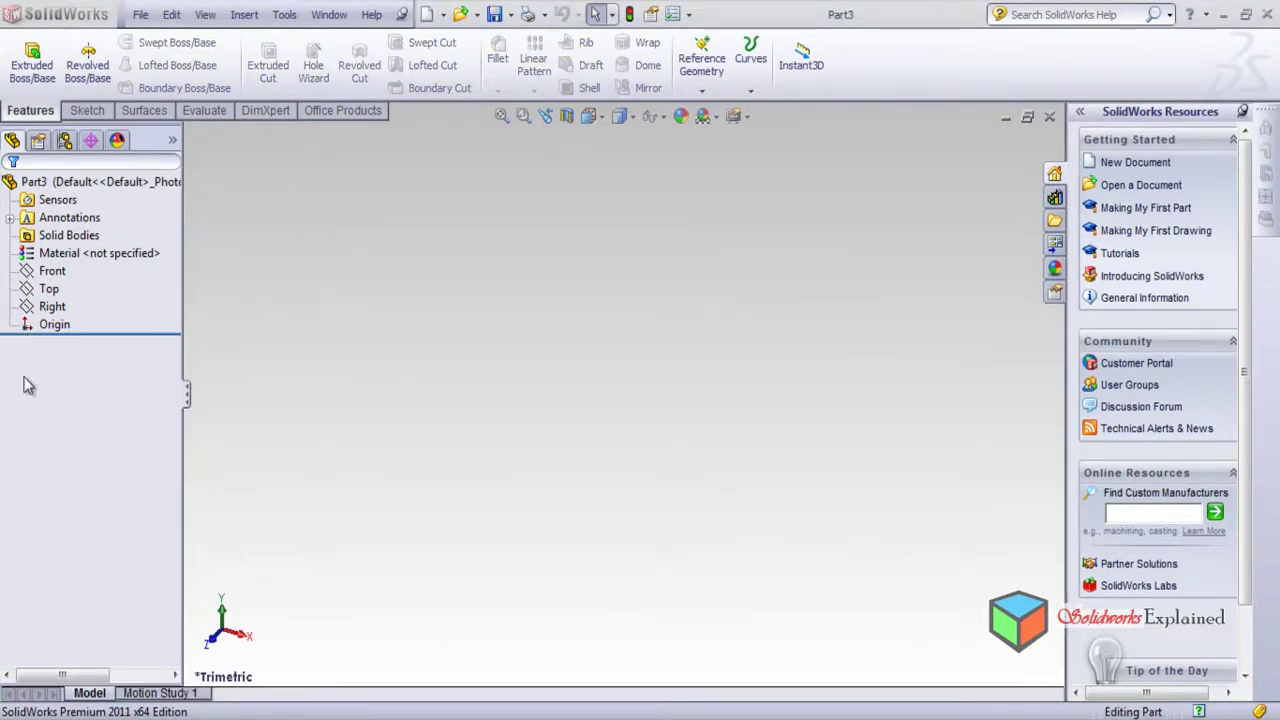
{"action": "left_click", "coordinate": [60, 272]}
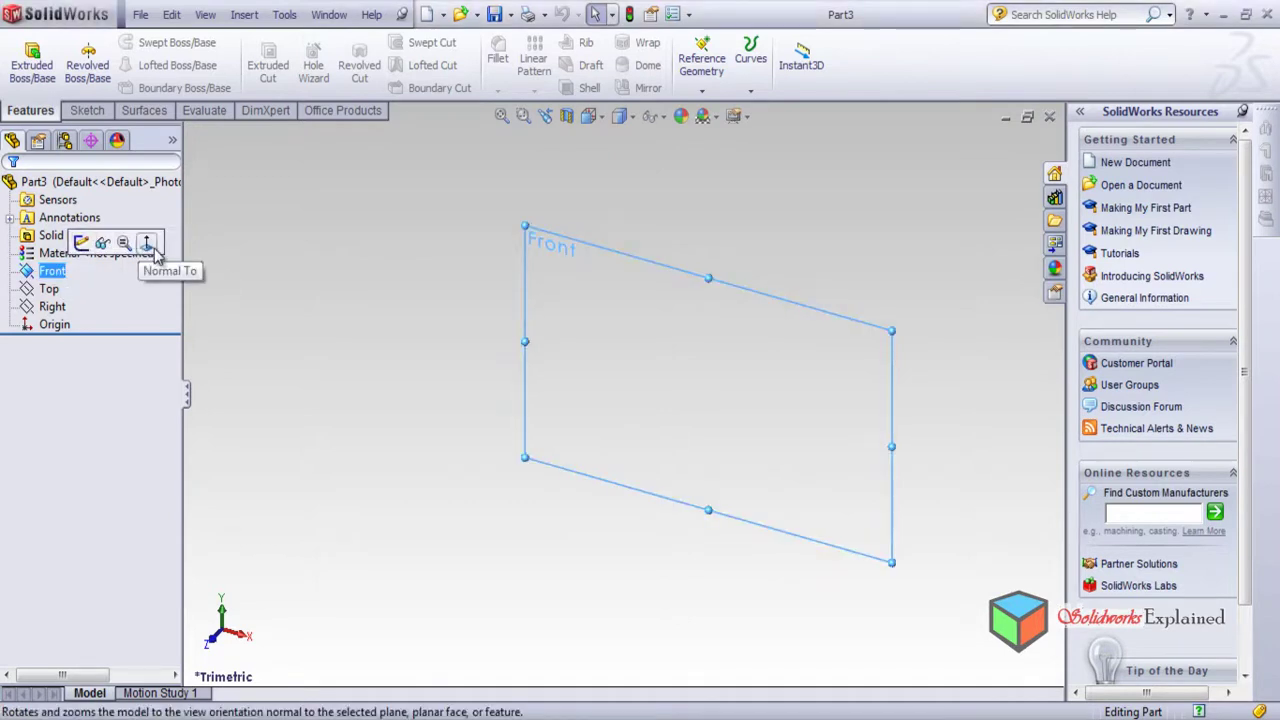
{"action": "left_click", "coordinate": [147, 244]}
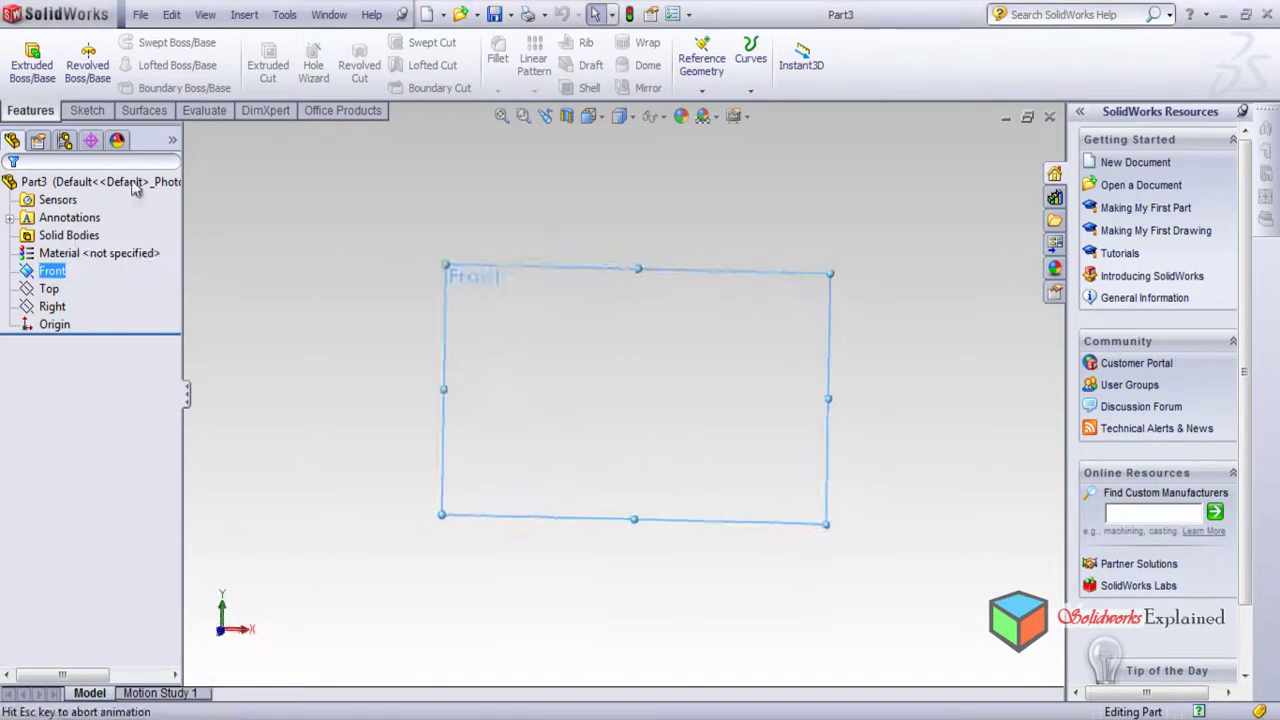
- Sketch a circle of radius 12.5 mm on the Front plane, centred on the origin
{"action": "left_click", "coordinate": [88, 111]}
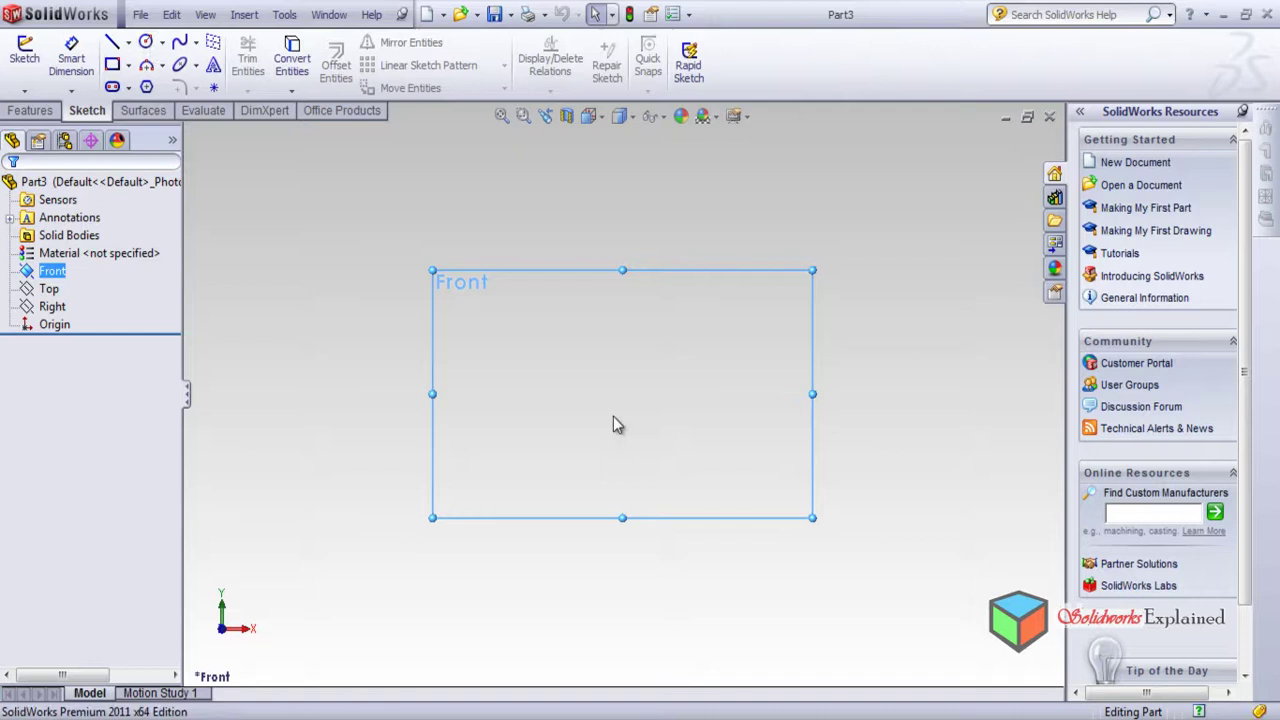
{"action": "left_click", "coordinate": [146, 42]}
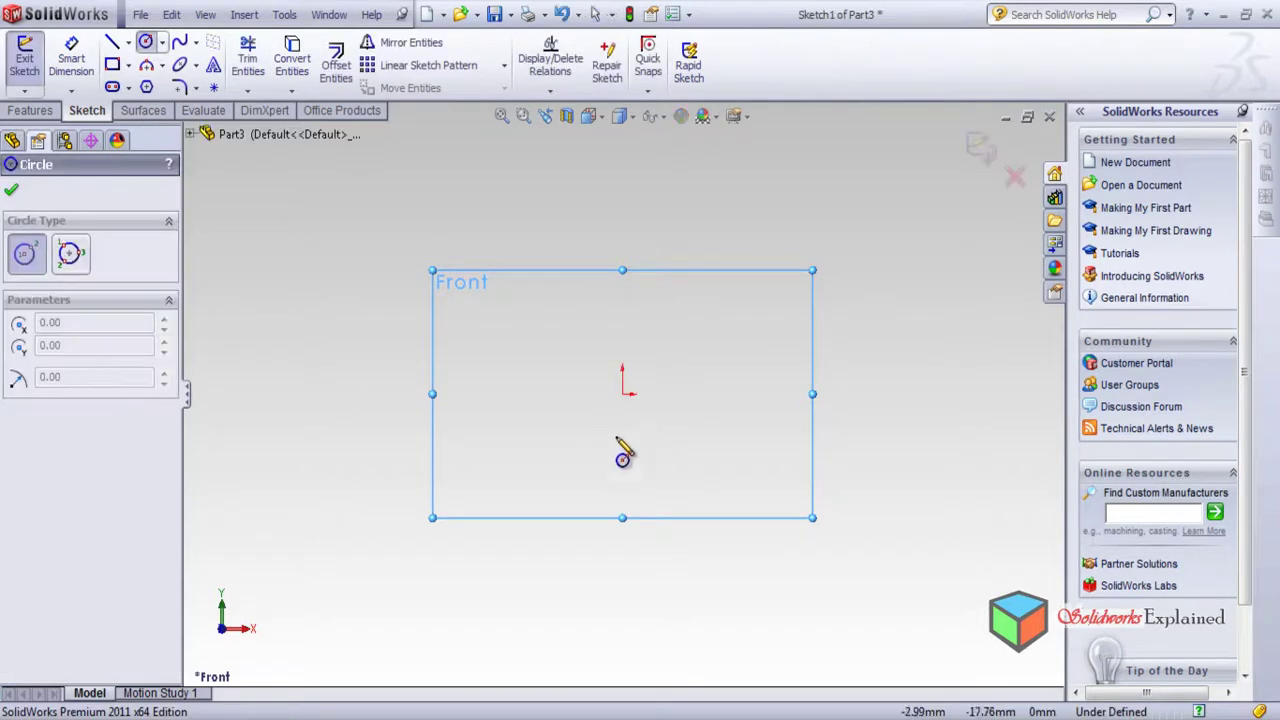
{"action": "left_click", "coordinate": [623, 394]}
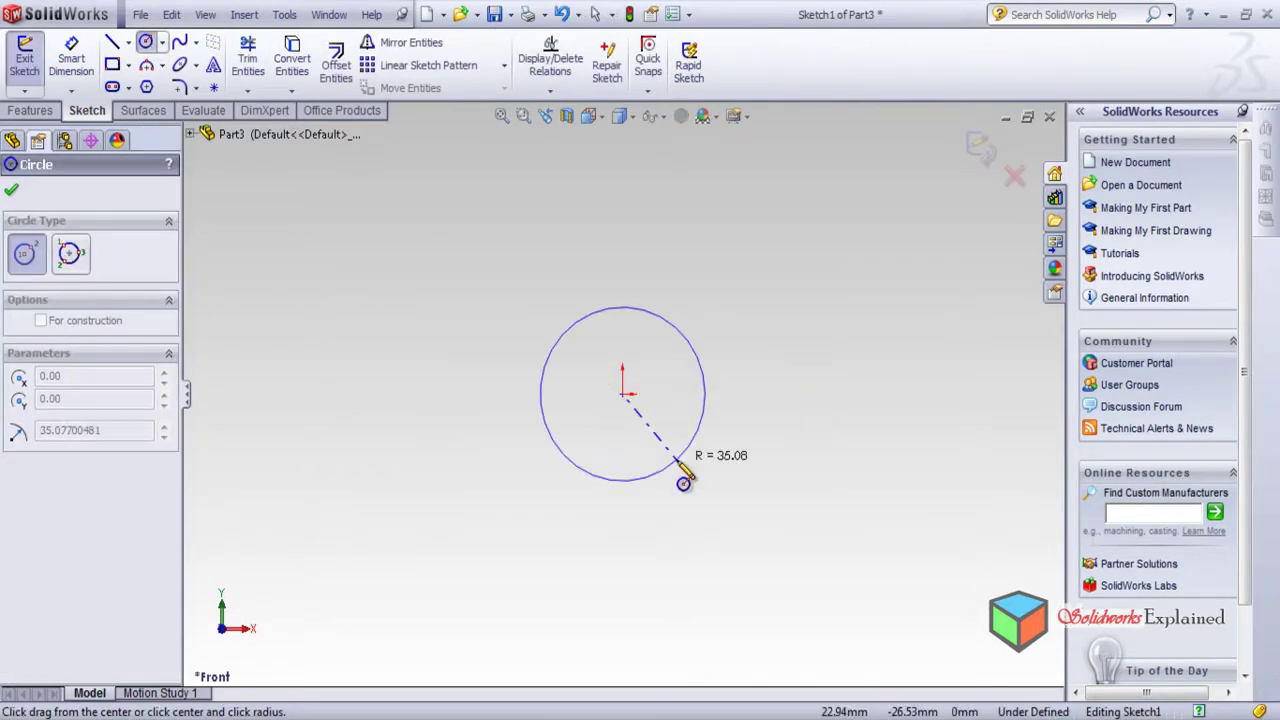
{"action": "left_click", "coordinate": [684, 482]}
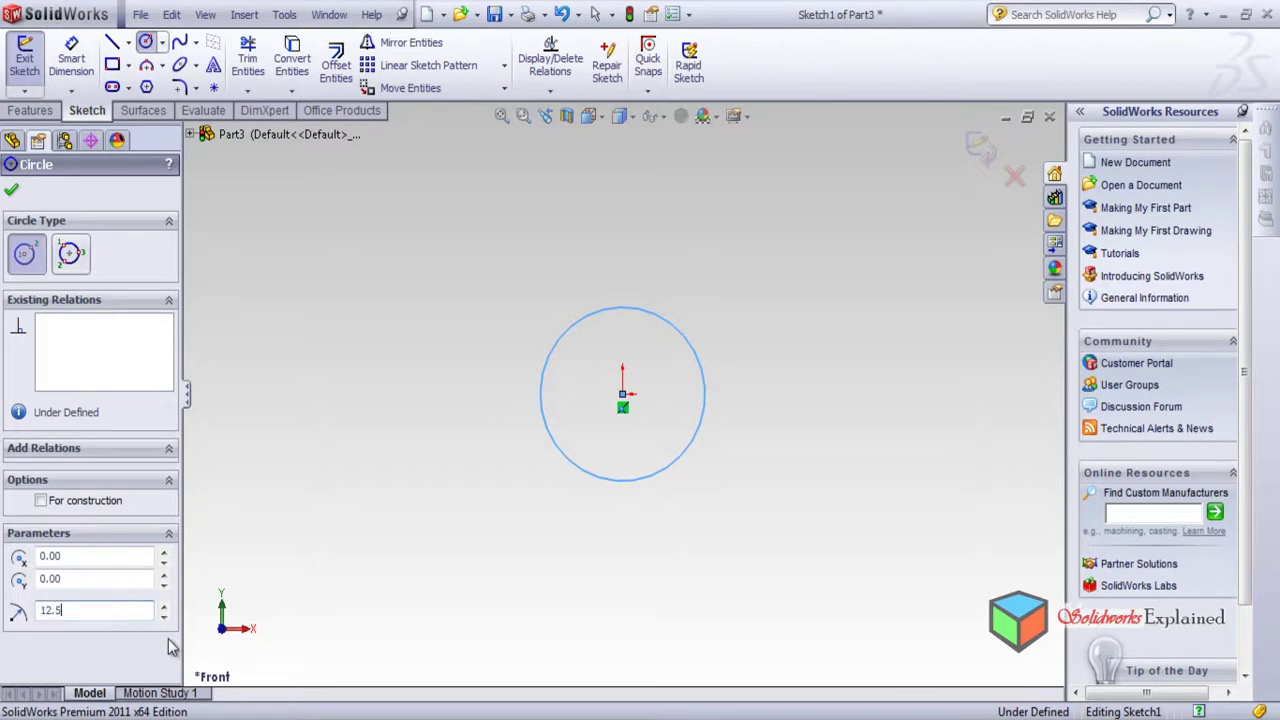
{"action": "key", "text": "Return"}
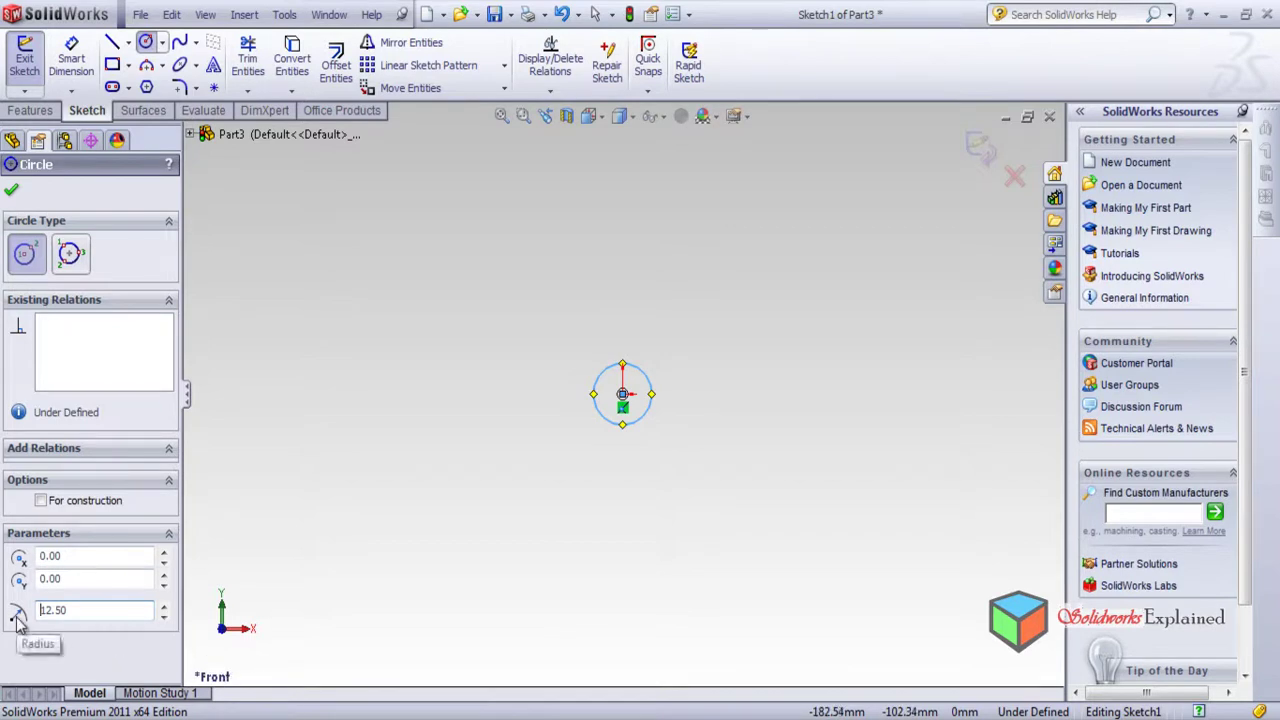
- Finish the circle and sketch a vertical construction centerline about 70 mm long through its centre, extending beyond it above and below
{"action": "scroll", "coordinate": [623, 442], "scroll_direction": "down", "scroll_amount": 5}
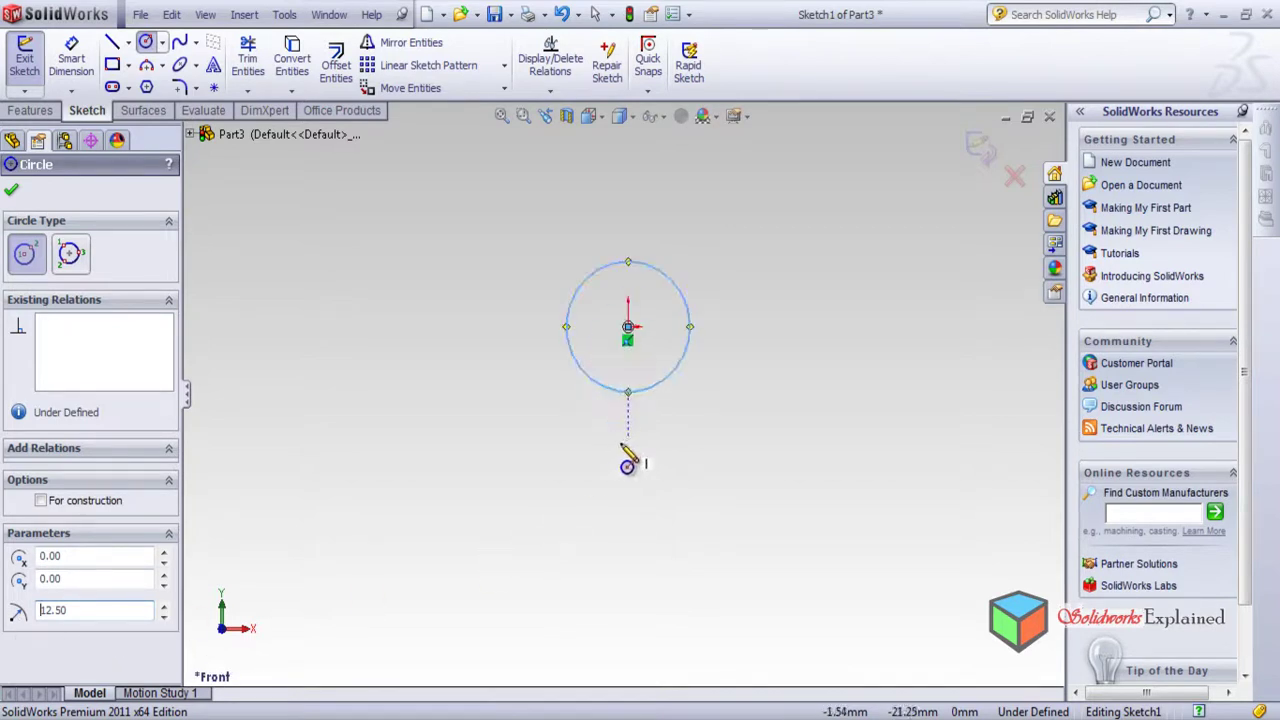
{"action": "left_click", "coordinate": [11, 191]}
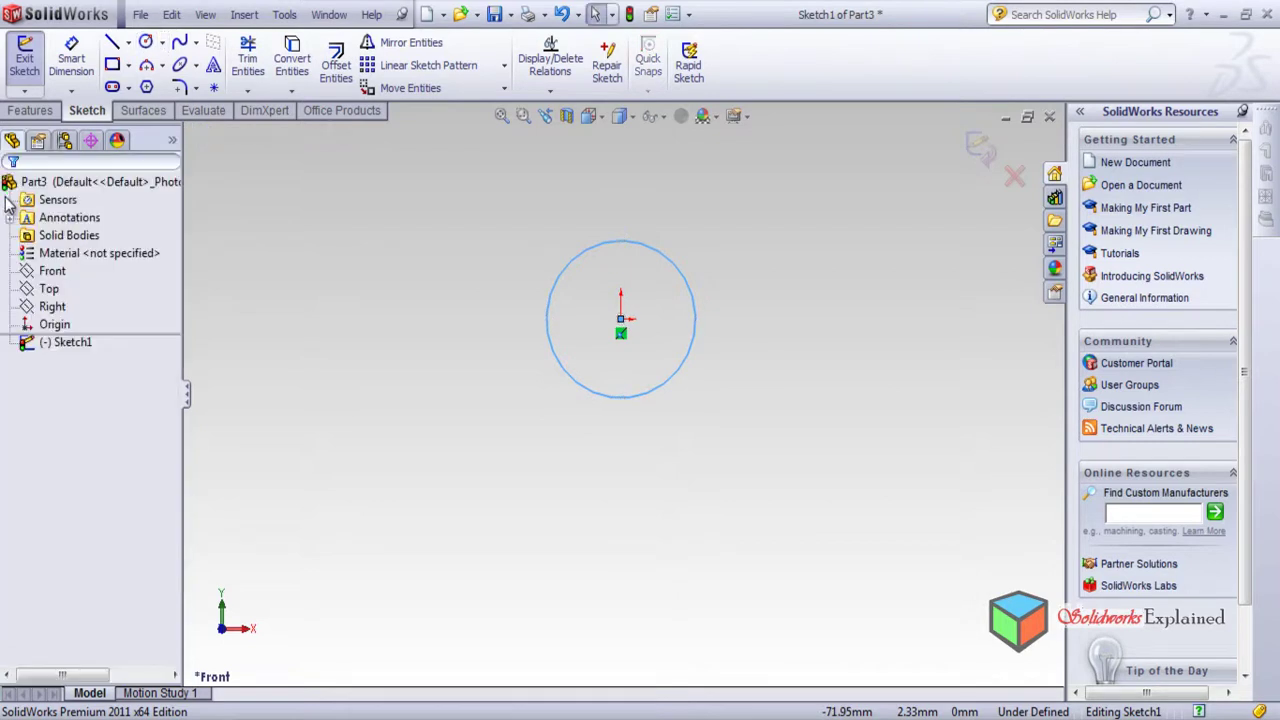
{"action": "left_click", "coordinate": [146, 43]}
{"action": "left_click", "coordinate": [113, 43]}
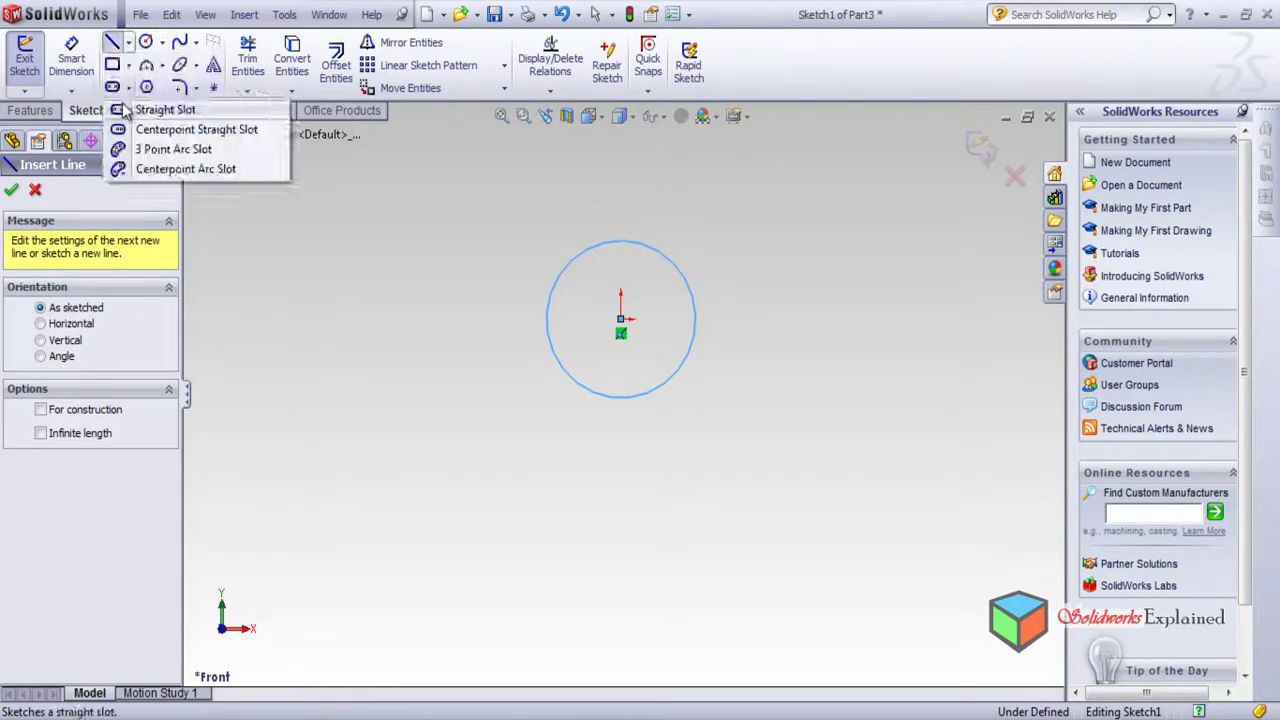
{"action": "left_click", "coordinate": [128, 43]}
{"action": "left_click", "coordinate": [145, 85]}
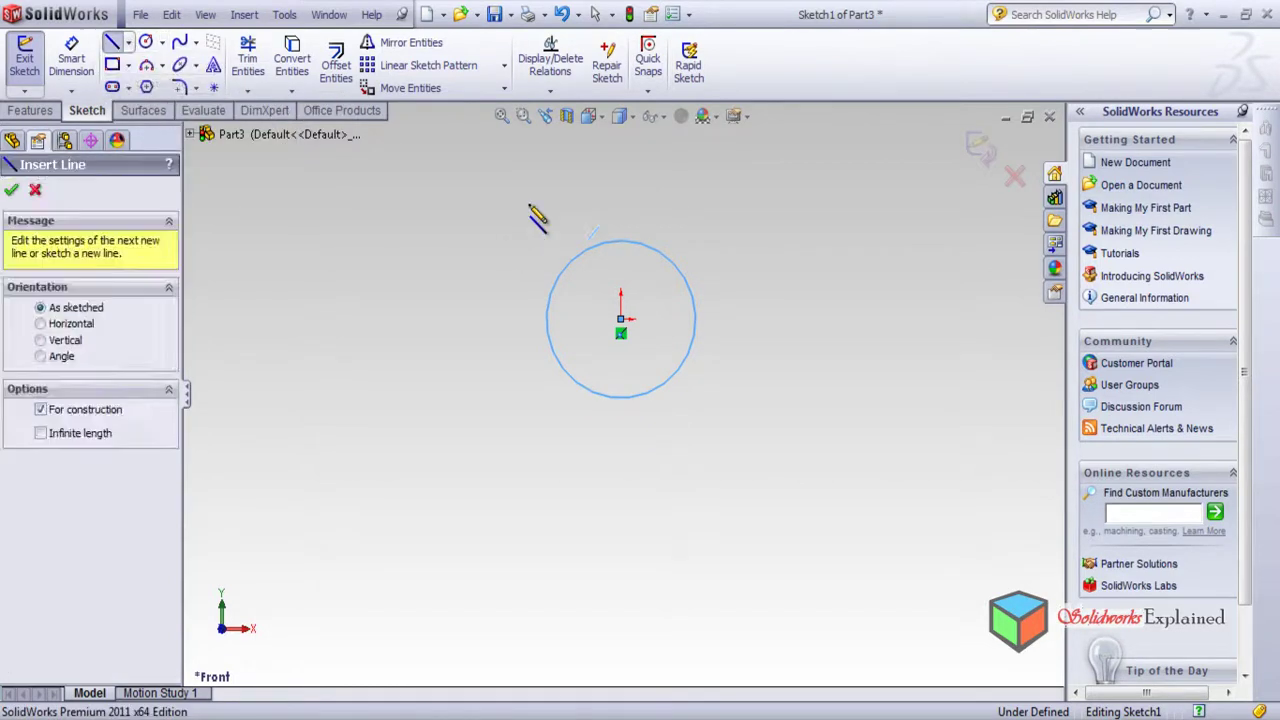
{"action": "left_click", "coordinate": [622, 158]}
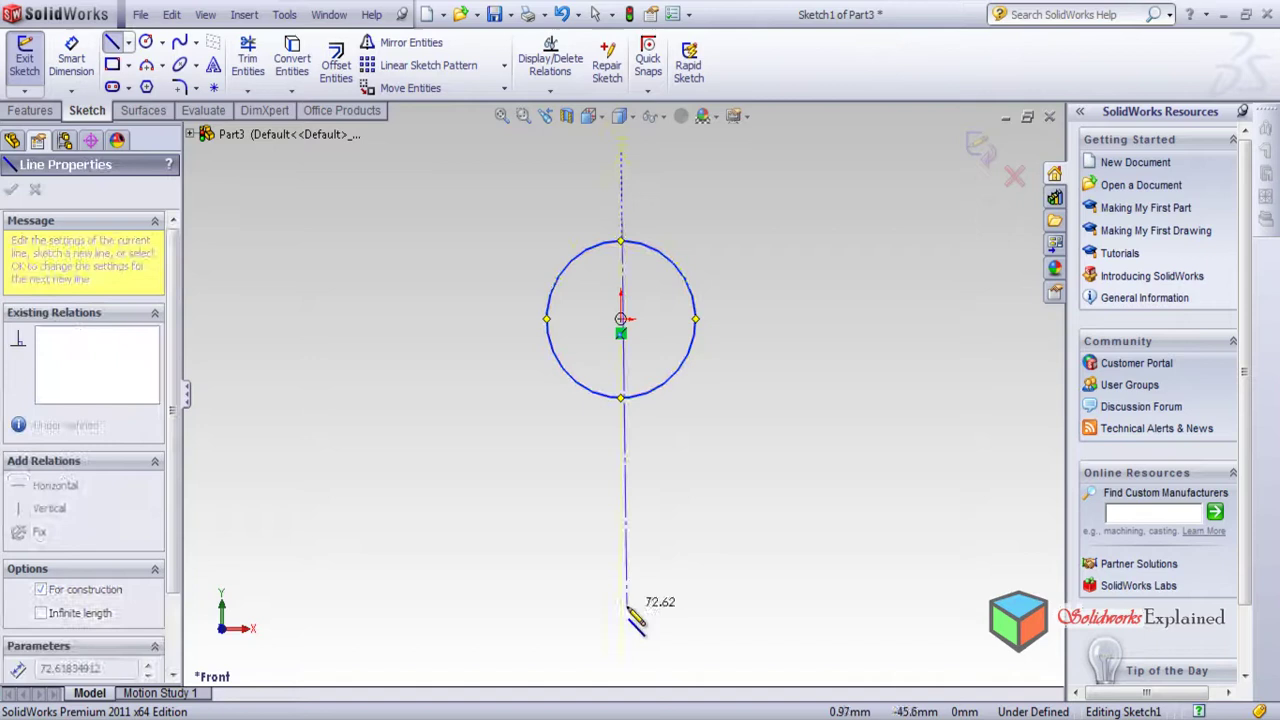
{"action": "left_click", "coordinate": [621, 596]}
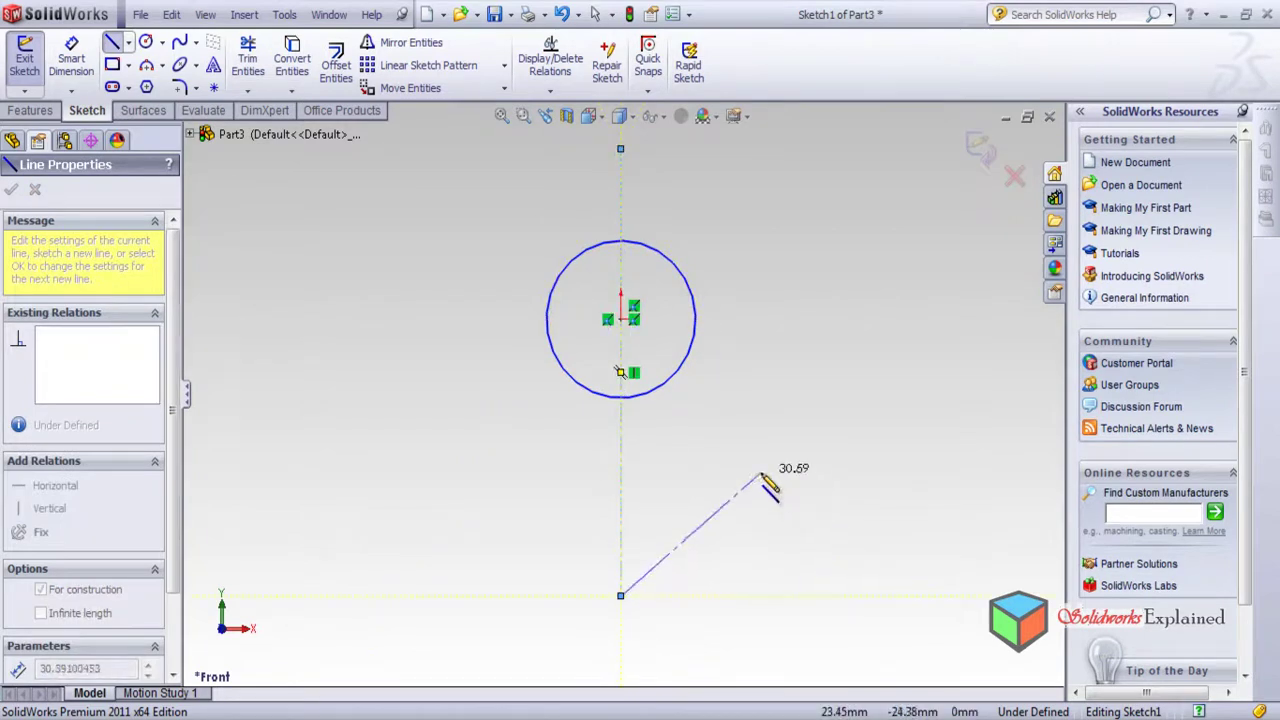
{"action": "key", "text": "Escape"}
- Dimension the circle's diameter as 25 mm
{"action": "left_click", "coordinate": [71, 58]}
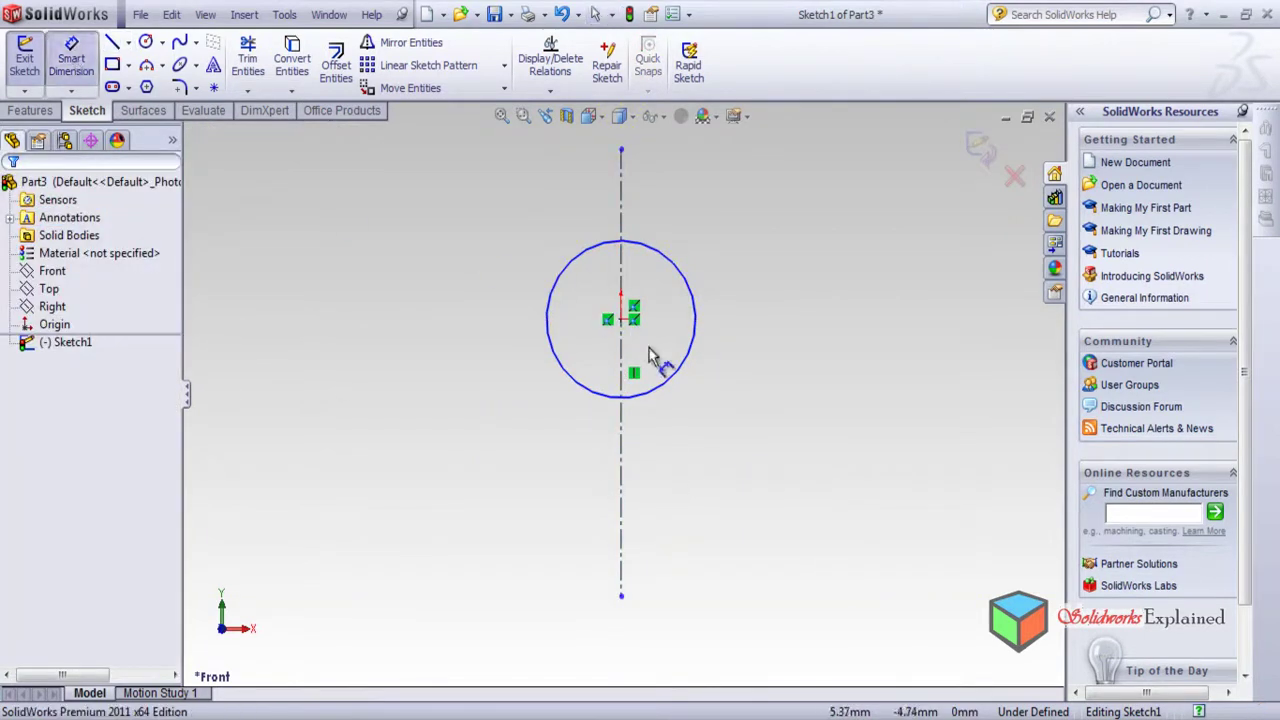
{"action": "left_click", "coordinate": [681, 370]}
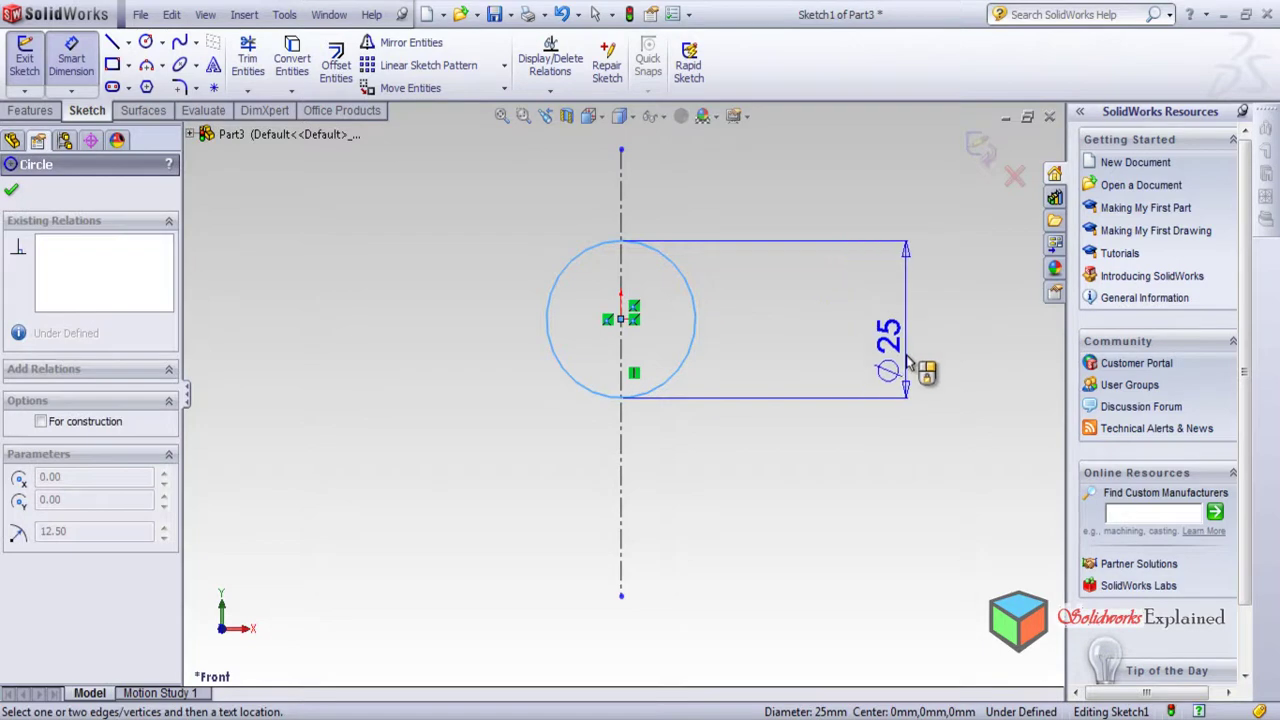
{"action": "left_click", "coordinate": [910, 330]}
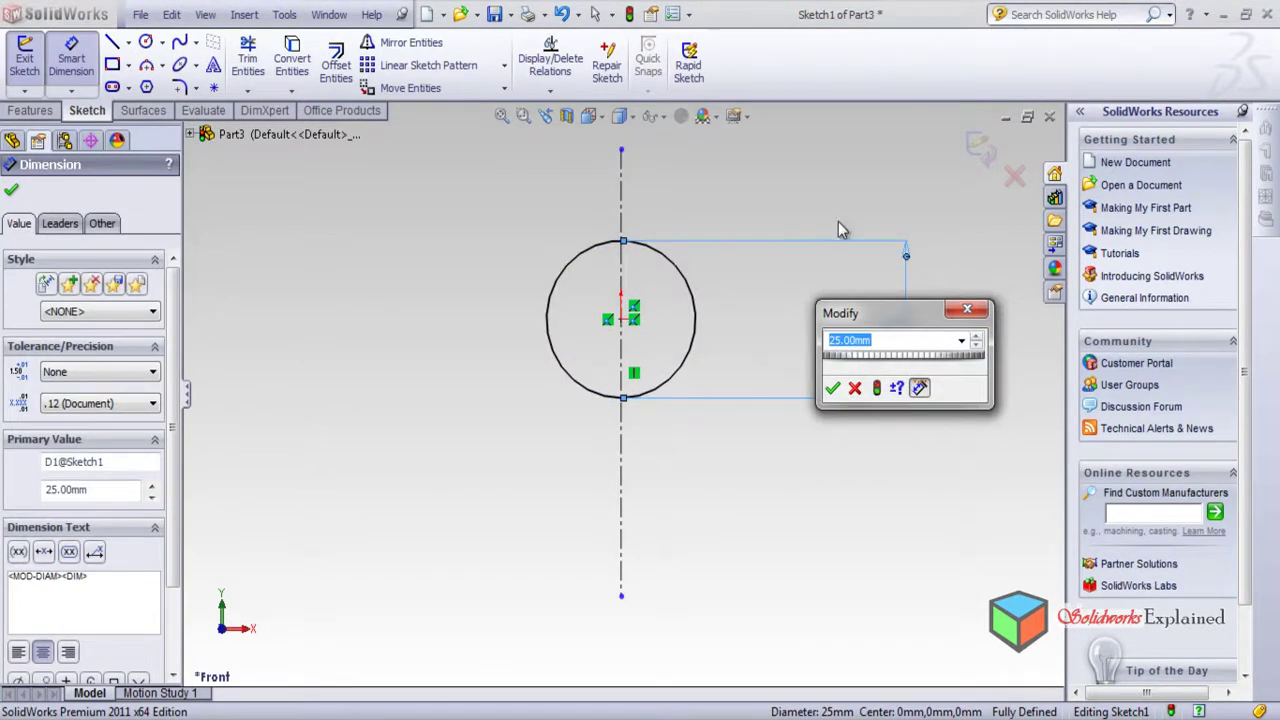
{"action": "key", "text": "Return"}
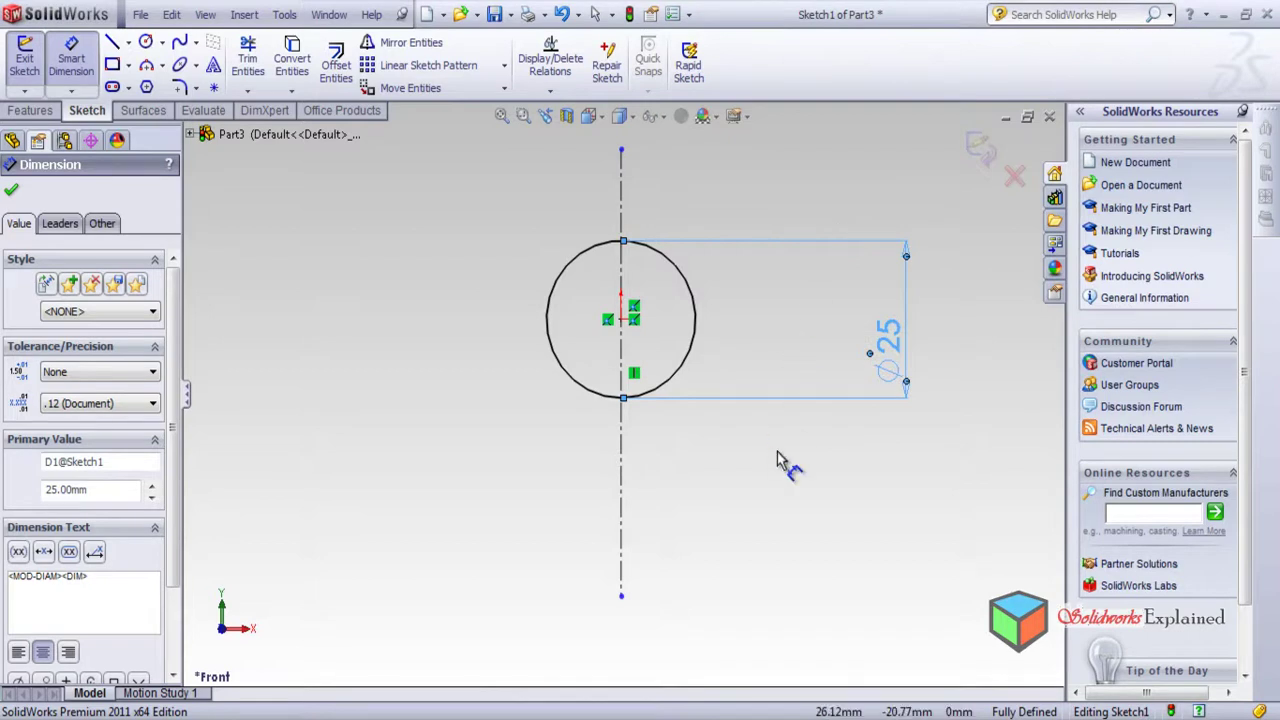
- Try to revolve the full circle 360 degrees about the vertical centerline
{"action": "left_click", "coordinate": [15, 111]}
{"action": "left_click", "coordinate": [87, 68]}
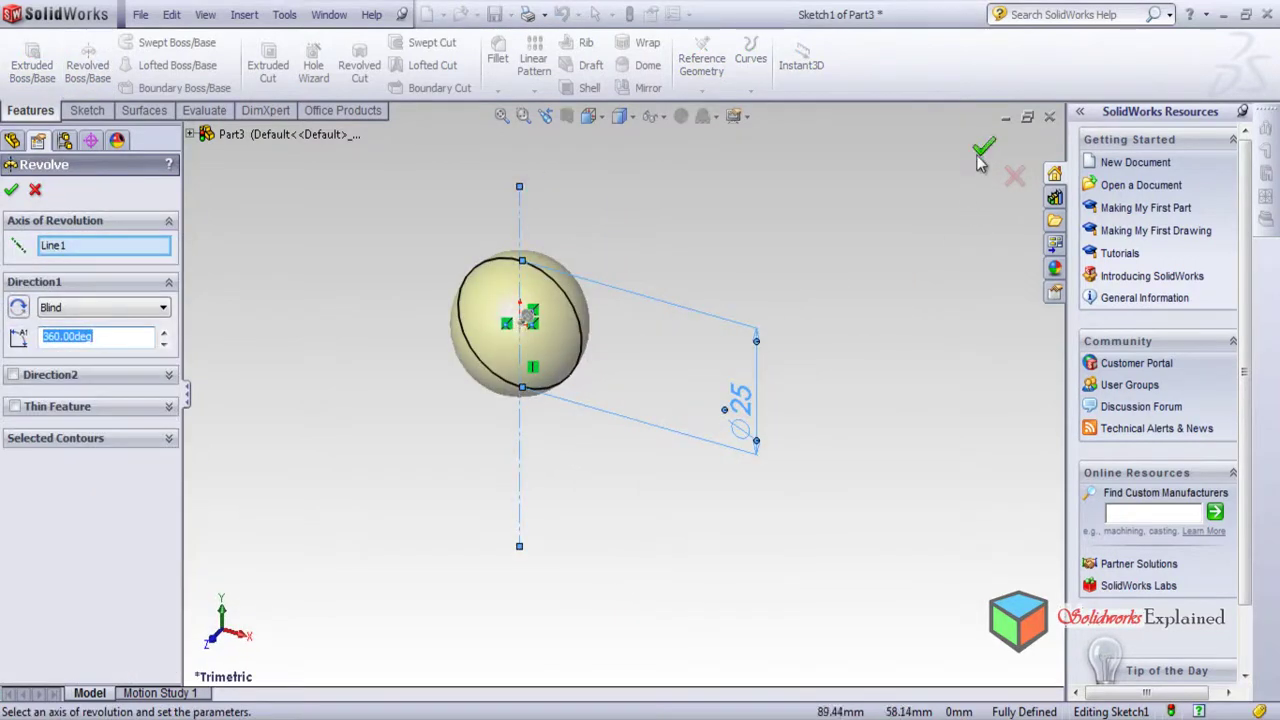
{"action": "left_click", "coordinate": [983, 147]}
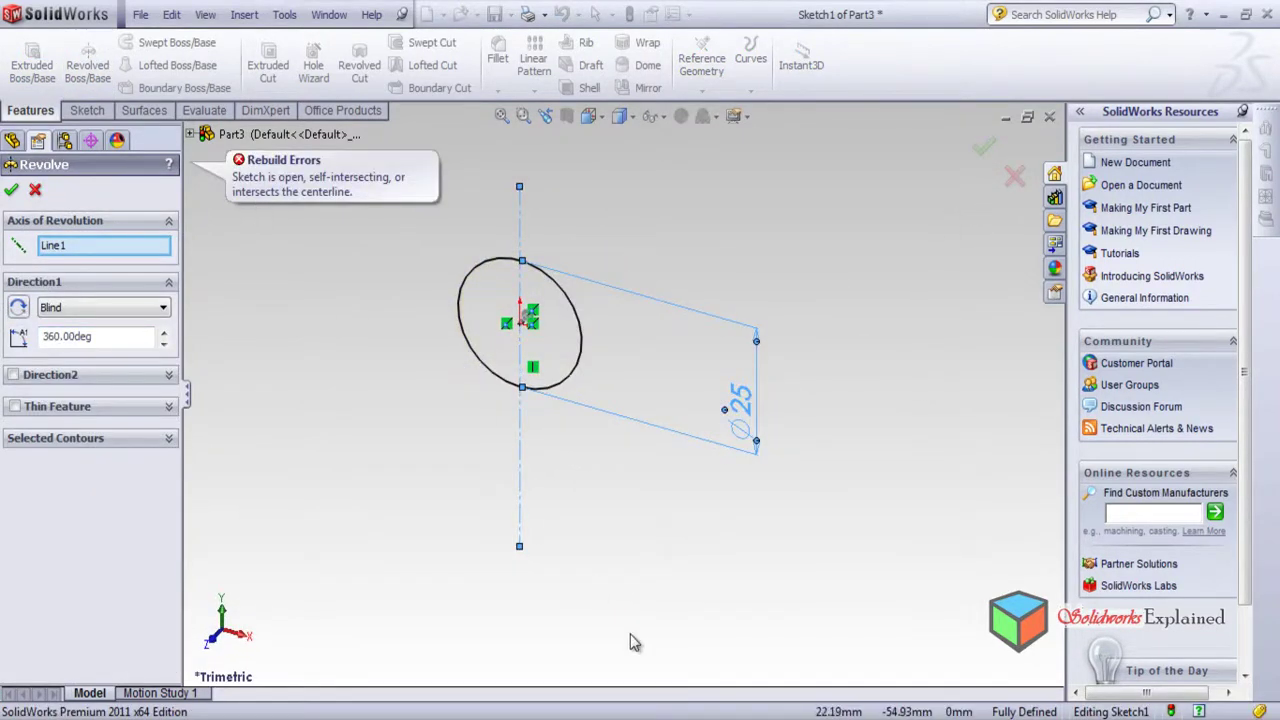
{"action": "mouse_move", "coordinate": [690, 580]}
{"action": "middle_mouse_down"}
{"action": "mouse_move", "coordinate": [783, 429]}
{"action": "mouse_move", "coordinate": [701, 520]}
{"action": "mouse_move", "coordinate": [686, 437]}
{"action": "mouse_move", "coordinate": [731, 523]}
{"action": "mouse_move", "coordinate": [641, 488]}
{"action": "middle_mouse_up"}
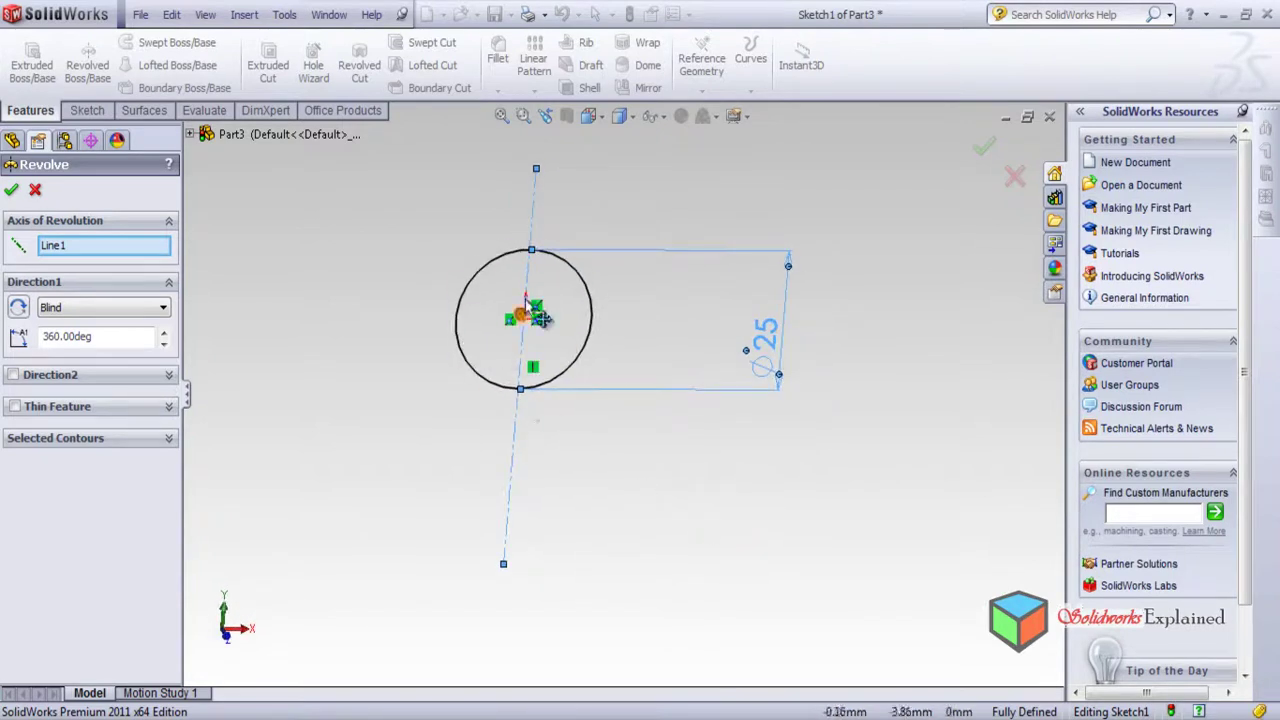
- Set the revolve angle to 180 degrees and try to accept the feature
{"action": "left_click", "coordinate": [152, 344]}
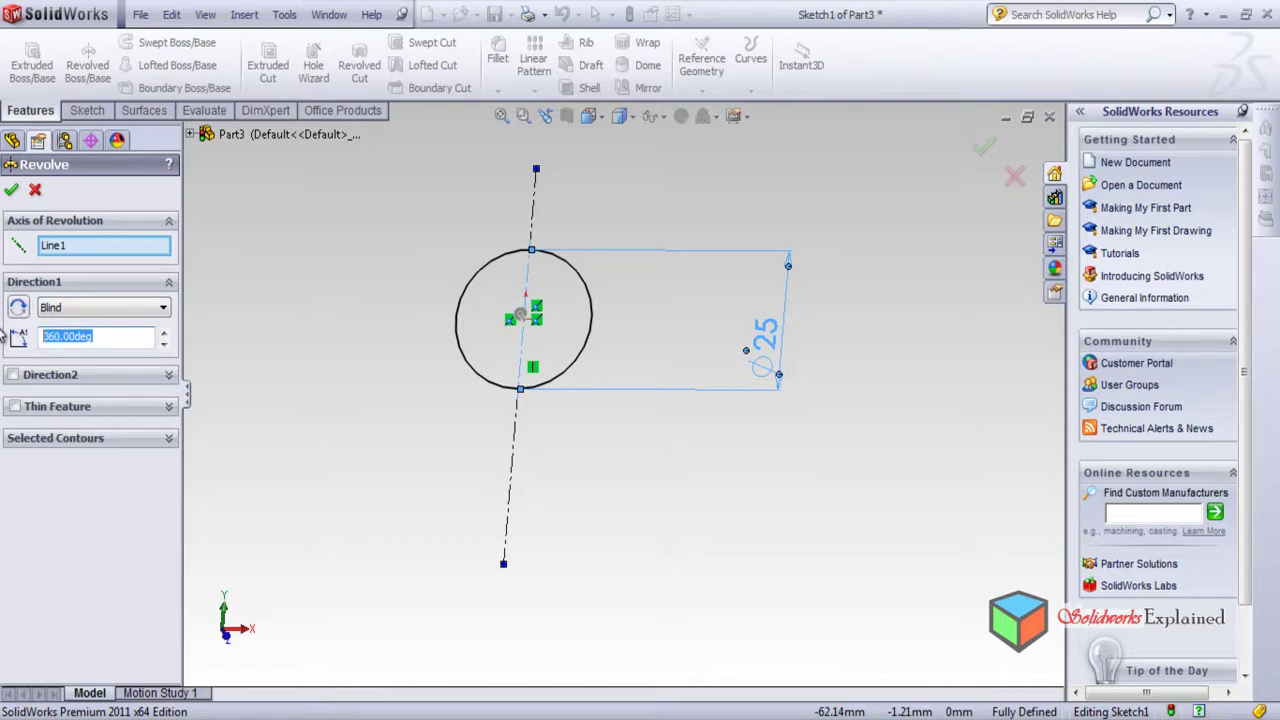
{"action": "key", "text": "Return"}
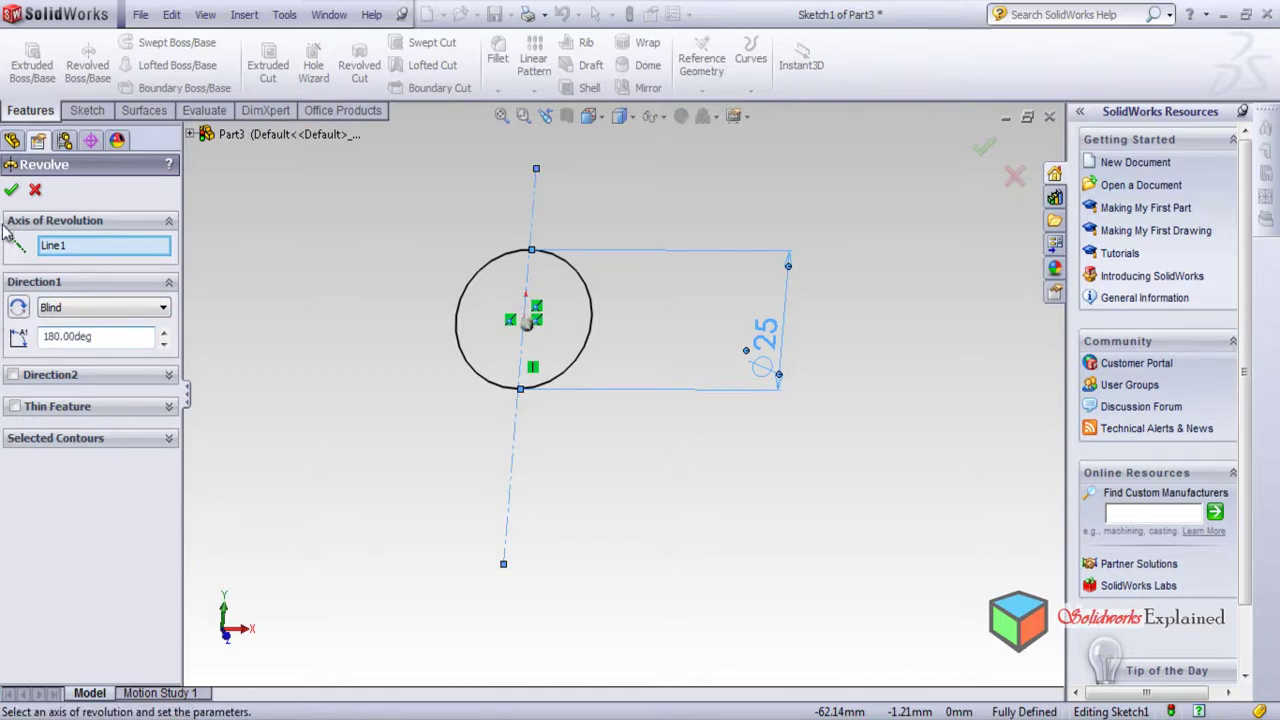
{"action": "left_click", "coordinate": [11, 192]}
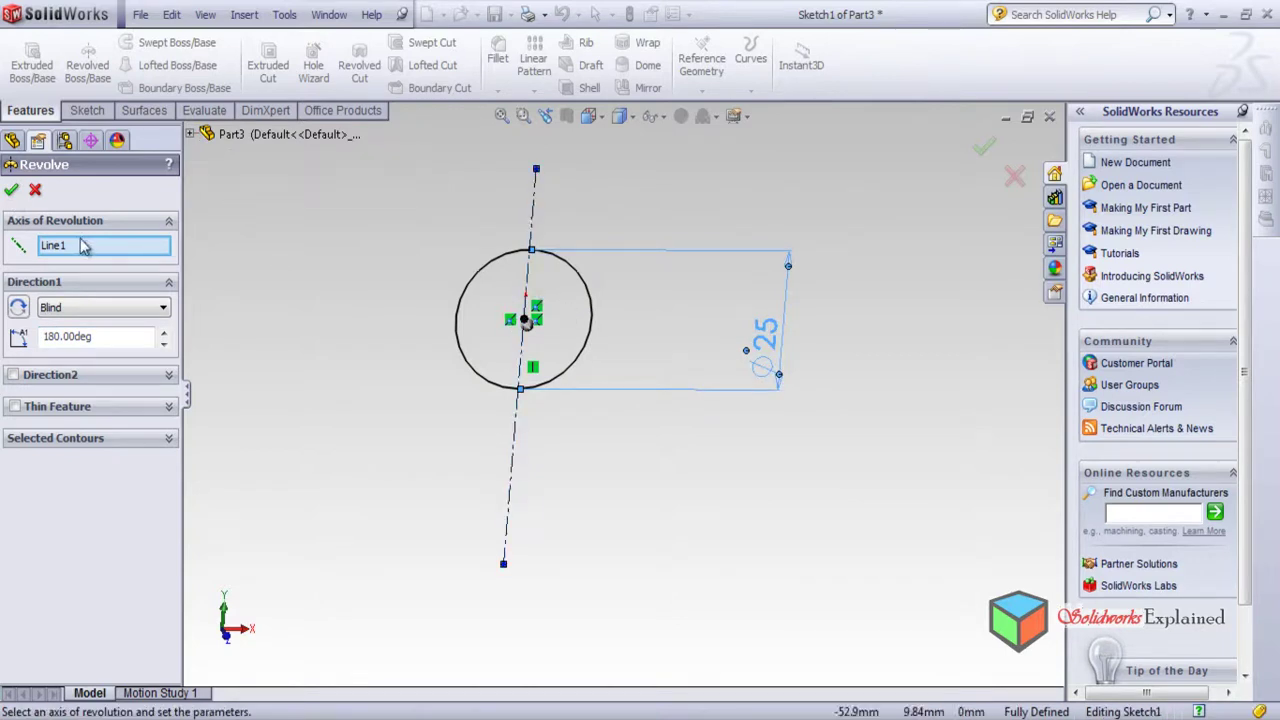
- Set the revolve angle to 360 degrees, try to accept the feature again, and leave the Revolve command
{"action": "double_click", "coordinate": [138, 336]}
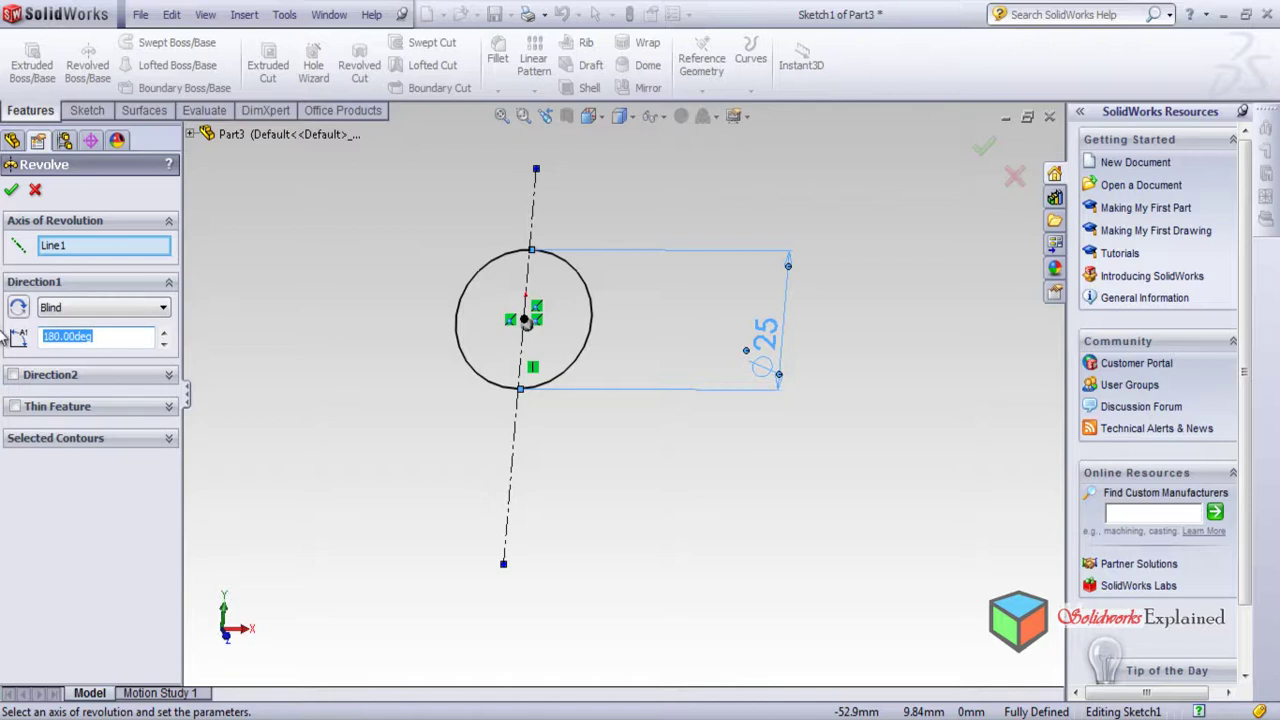
{"action": "key", "text": "Return"}
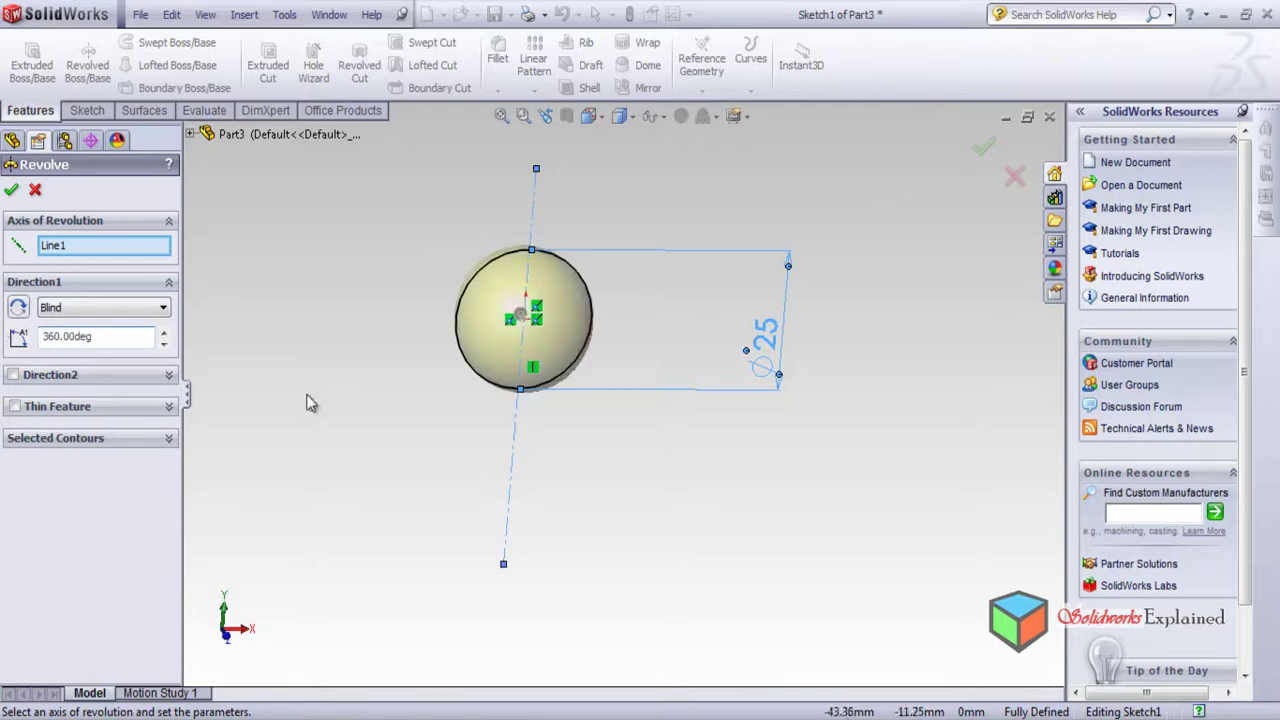
{"action": "mouse_move", "coordinate": [572, 386]}
{"action": "middle_mouse_down"}
{"action": "mouse_move", "coordinate": [341, 703]}
{"action": "mouse_move", "coordinate": [560, 480]}
{"action": "mouse_move", "coordinate": [633, 548]}
{"action": "mouse_move", "coordinate": [483, 8]}
{"action": "mouse_move", "coordinate": [528, 131]}
{"action": "mouse_move", "coordinate": [551, 409]}
{"action": "middle_mouse_up"}
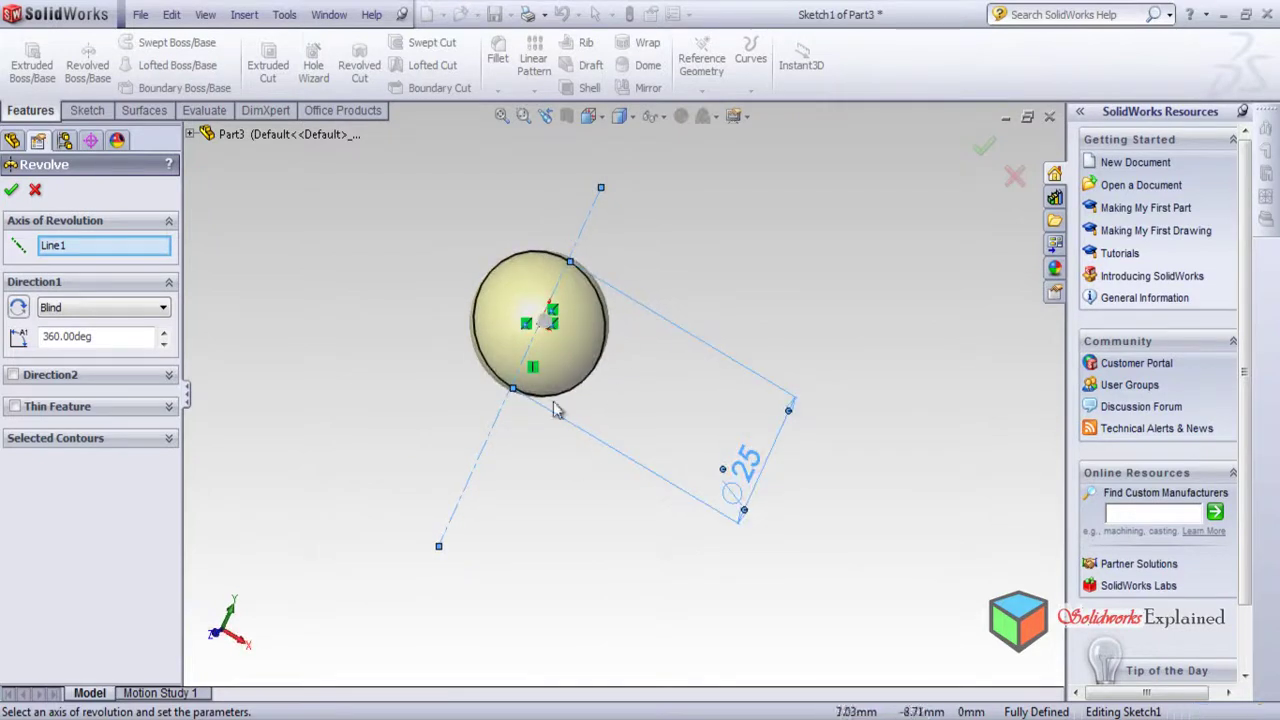
{"action": "mouse_move", "coordinate": [470, 380]}
{"action": "middle_mouse_down"}
{"action": "mouse_move", "coordinate": [382, 432]}
{"action": "mouse_move", "coordinate": [347, 368]}
{"action": "middle_mouse_up"}
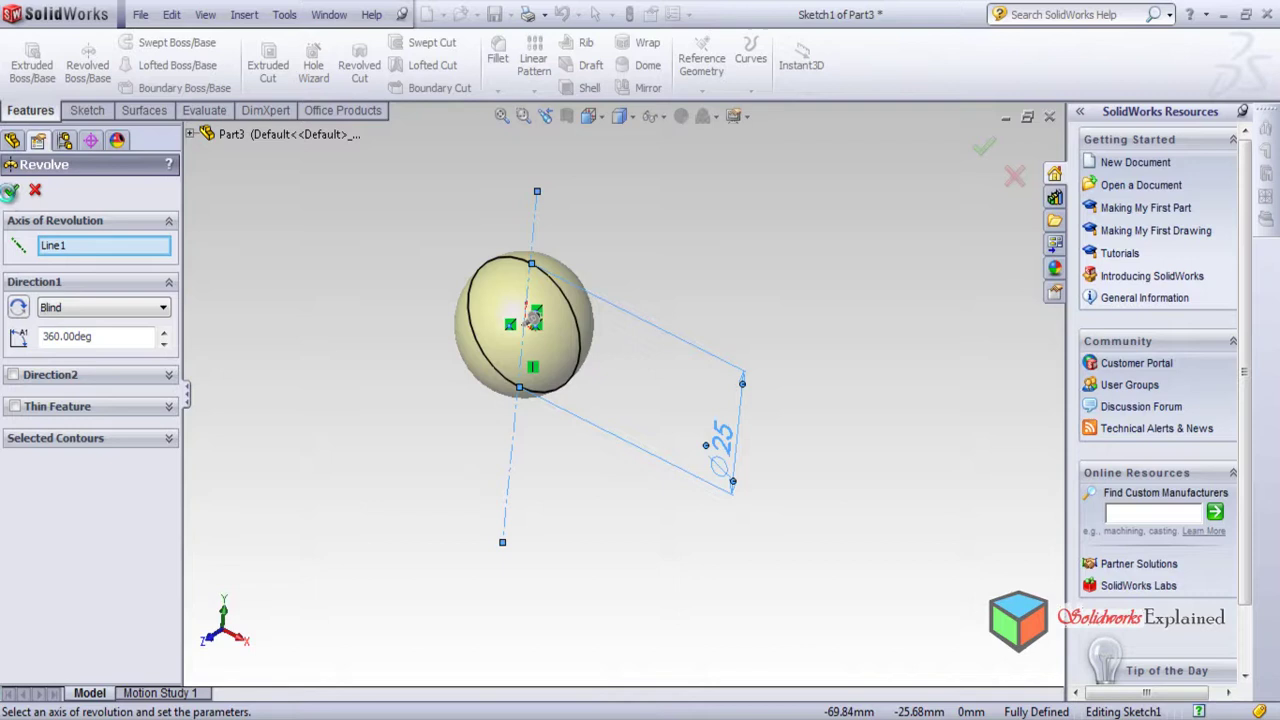
{"action": "left_click", "coordinate": [531, 318]}
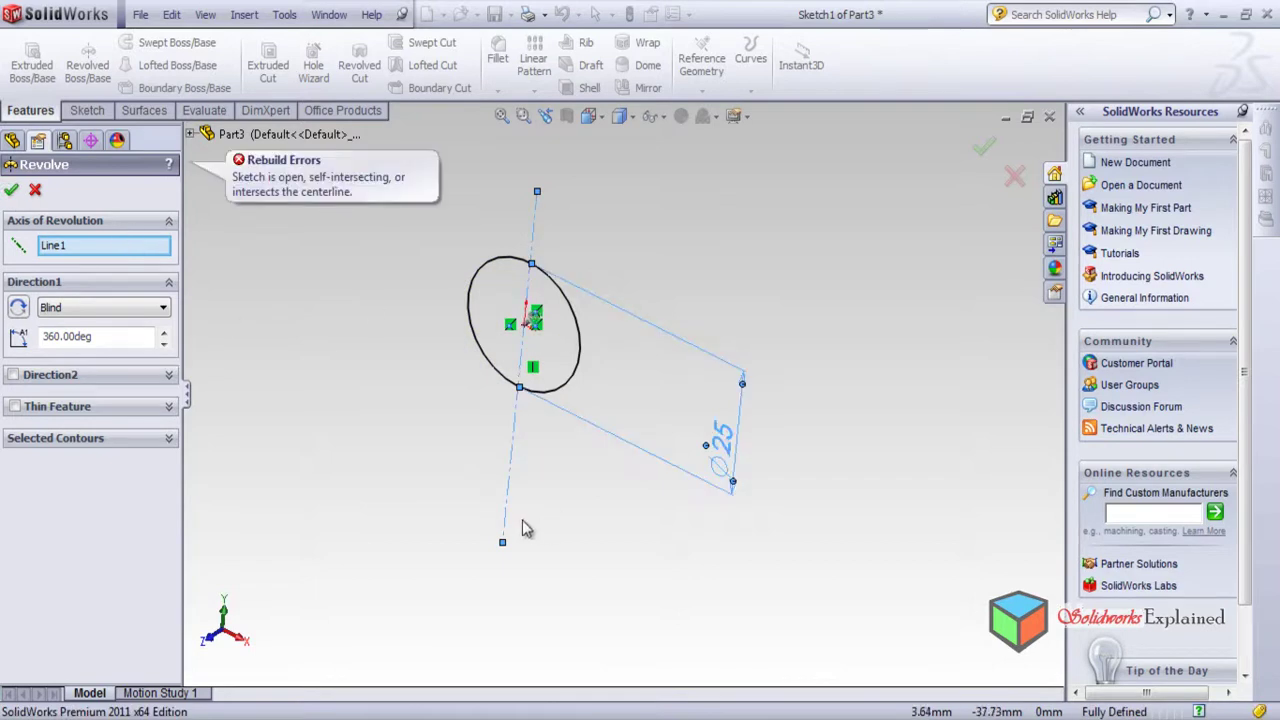
{"action": "mouse_move", "coordinate": [527, 529]}
{"action": "middle_mouse_down"}
{"action": "mouse_move", "coordinate": [620, 297]}
{"action": "mouse_move", "coordinate": [651, 417]}
{"action": "mouse_move", "coordinate": [500, 294]}
{"action": "middle_mouse_up"}
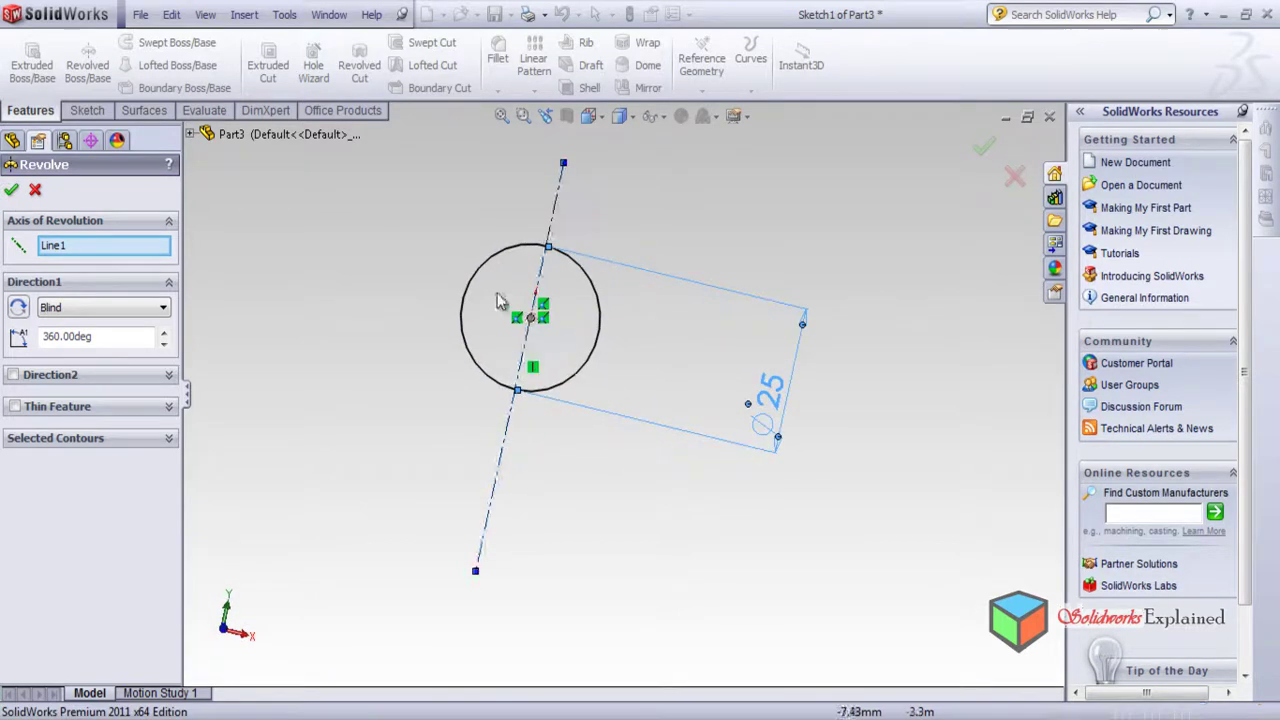
{"action": "double_click", "coordinate": [87, 110]}
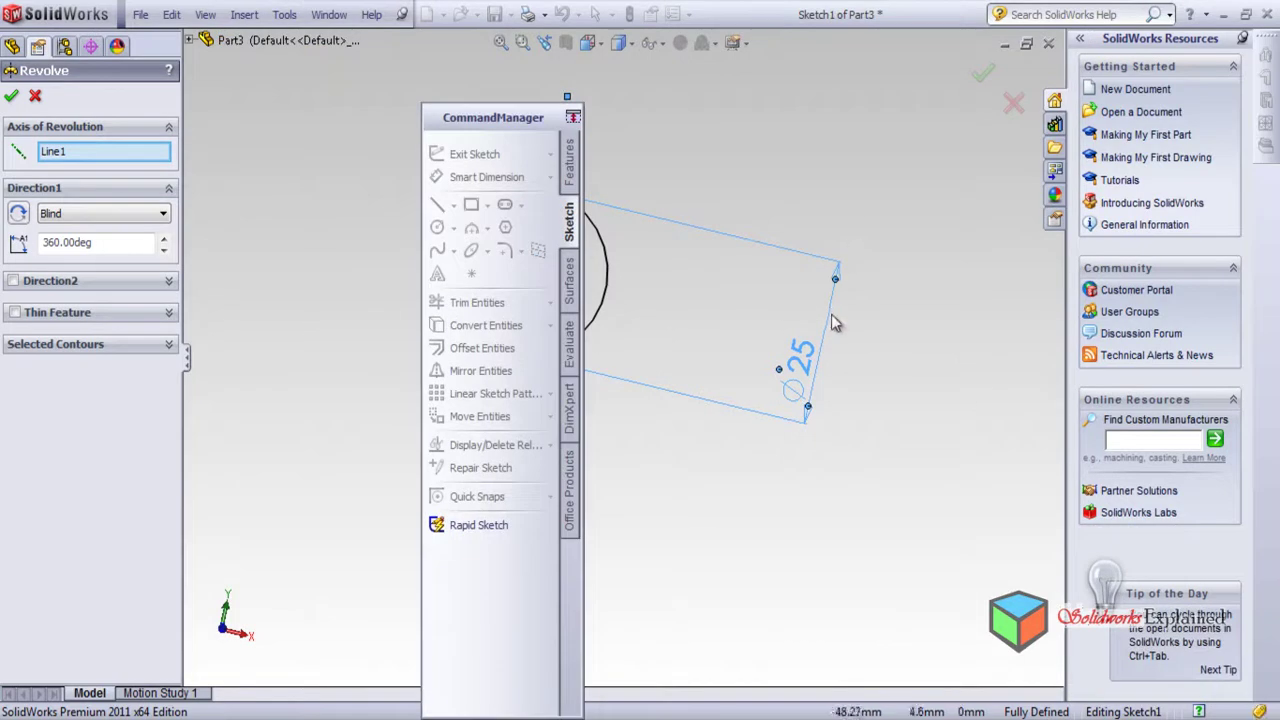
{"action": "double_click", "coordinate": [530, 117]}
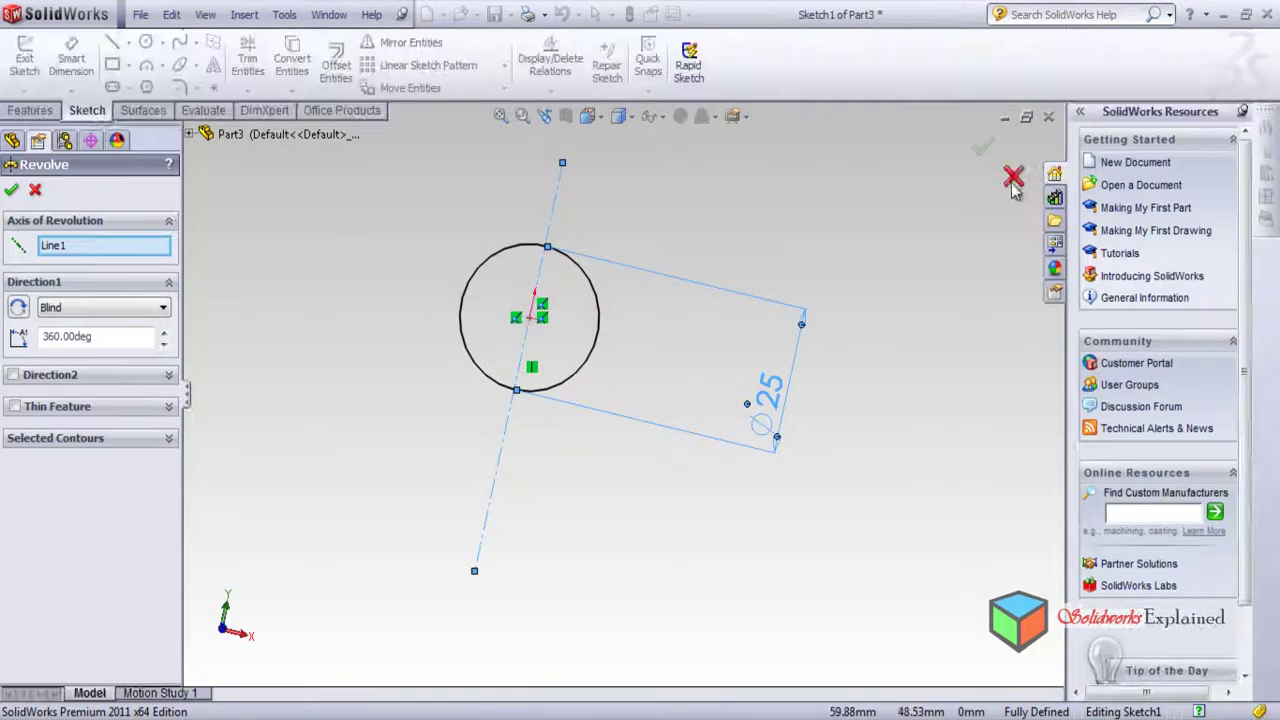
{"action": "key", "text": "Escape"}
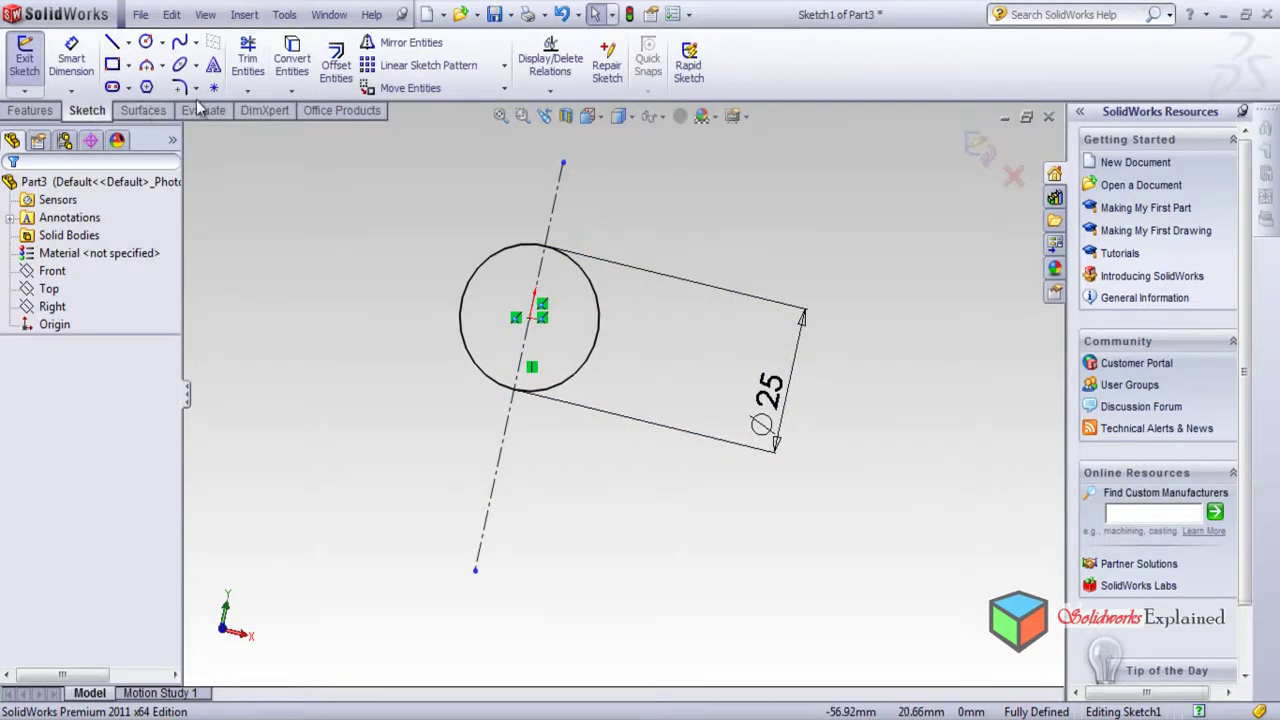
- Trim away the half of the circle on one side of the centerline, leaving a semicircular arc
{"action": "left_click", "coordinate": [247, 60]}
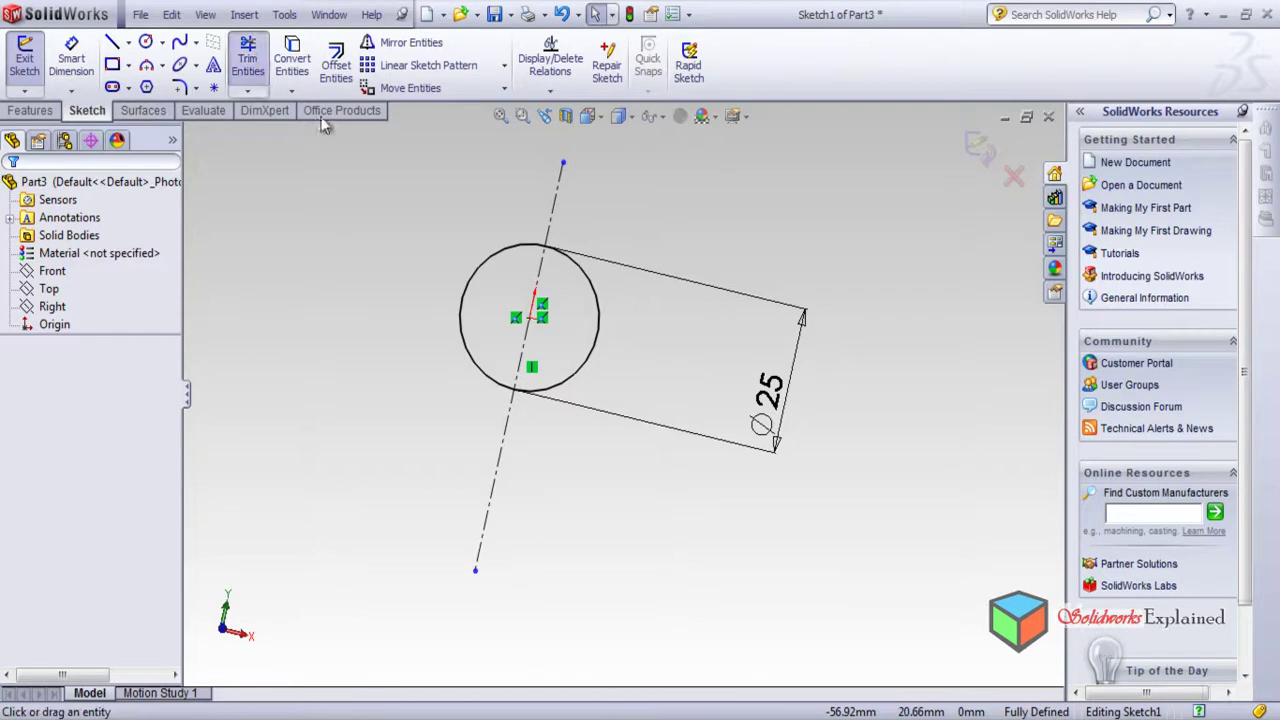
{"action": "left_click", "coordinate": [466, 300]}
{"action": "key", "text": "ctrl+8"}
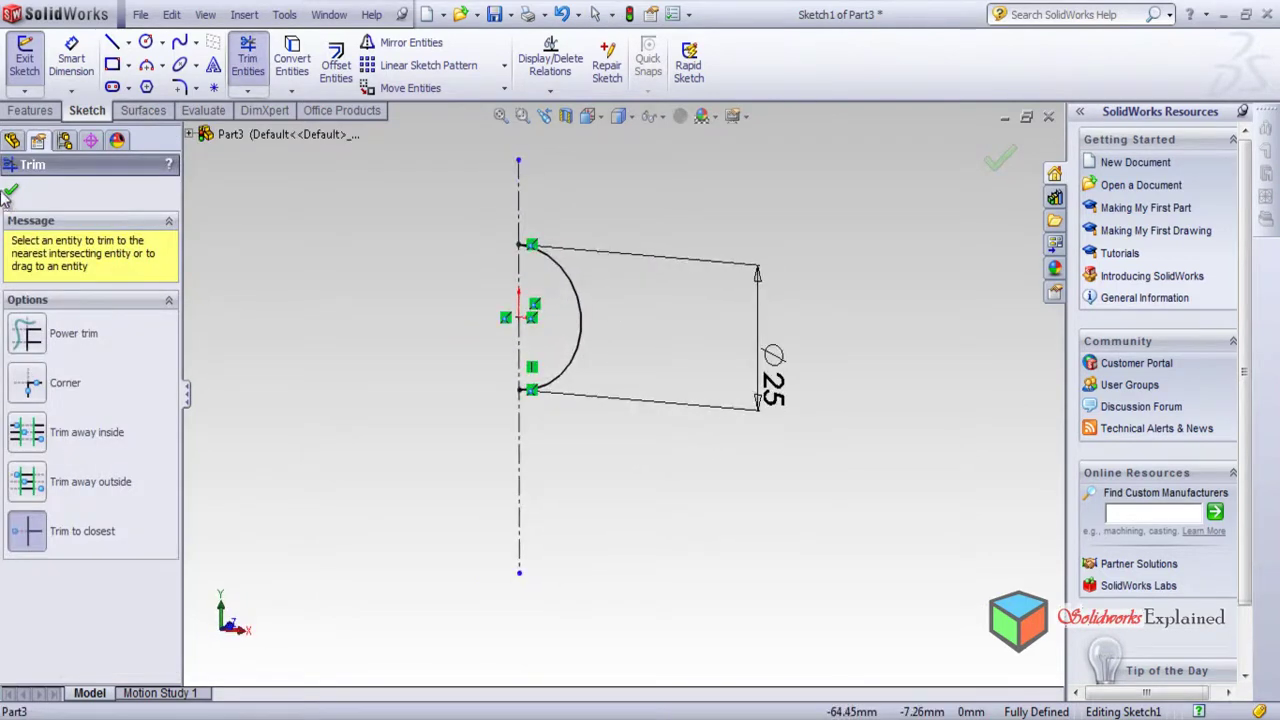
{"action": "left_click", "coordinate": [12, 191]}
- Revolve the semicircle 360 degrees about the centerline into a solid ball, letting the open sketch be closed automatically
{"action": "left_click", "coordinate": [38, 112]}
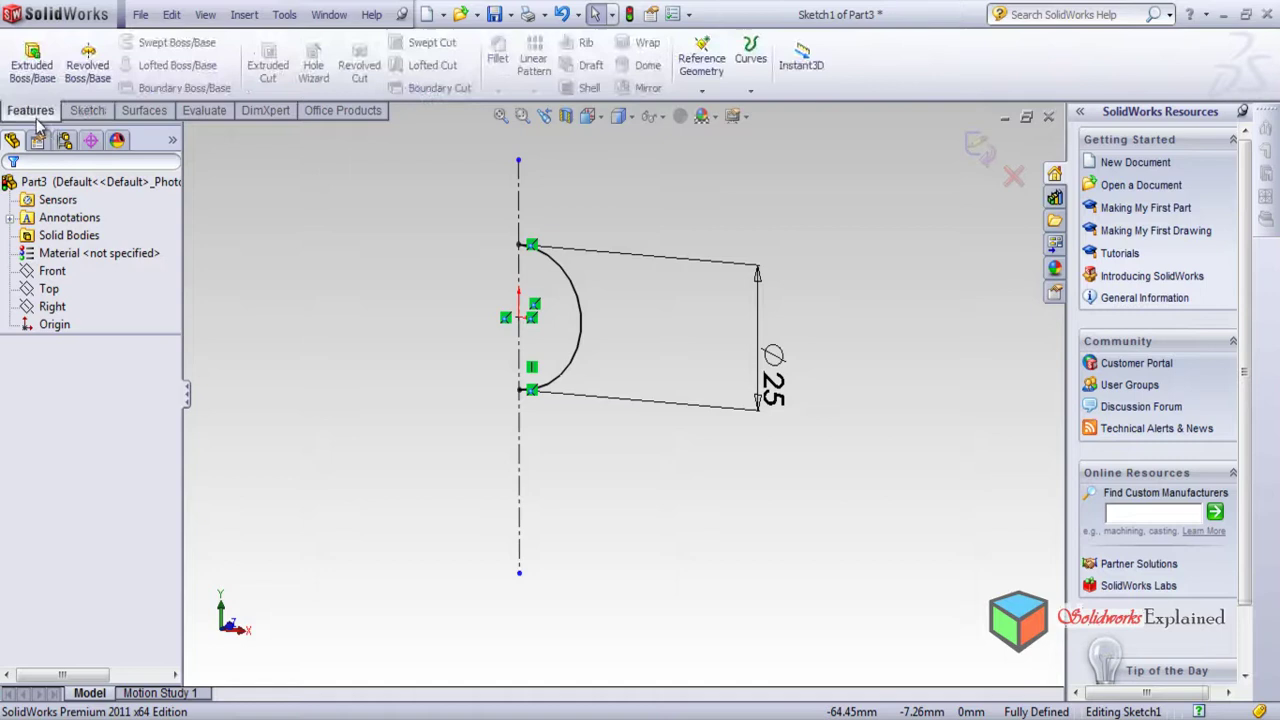
{"action": "left_click", "coordinate": [88, 65]}
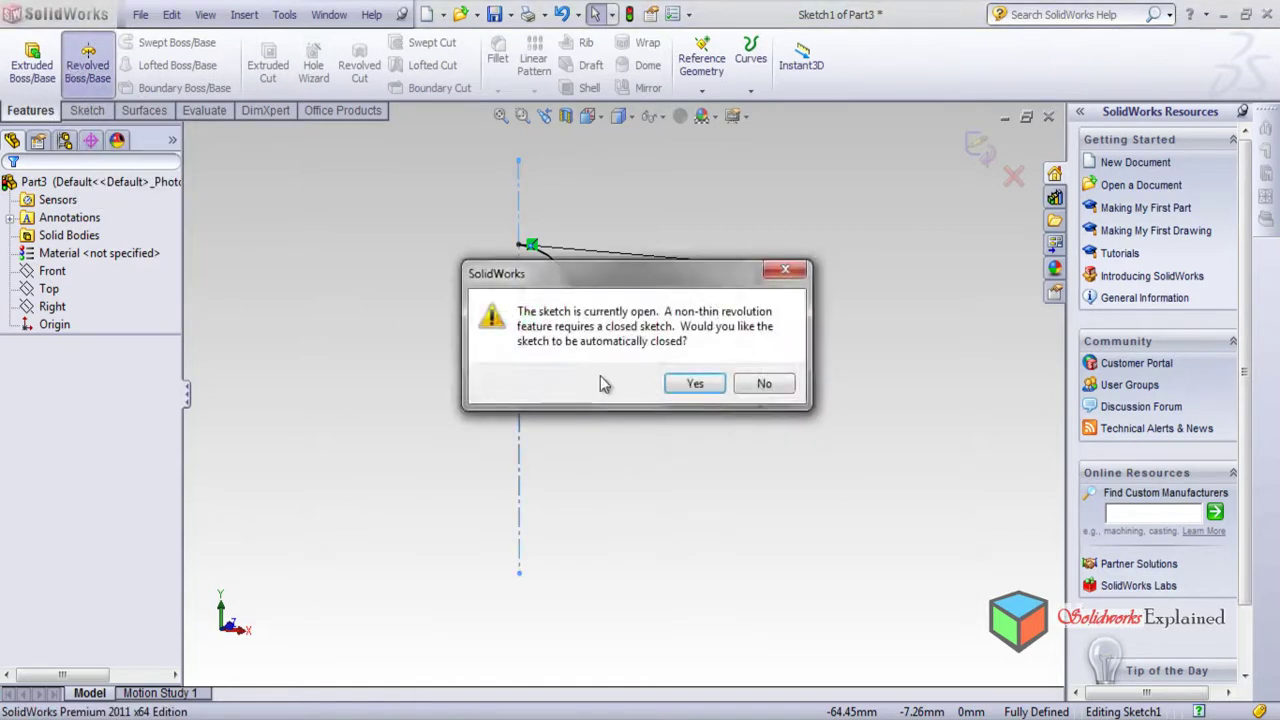
{"action": "left_click", "coordinate": [696, 388]}
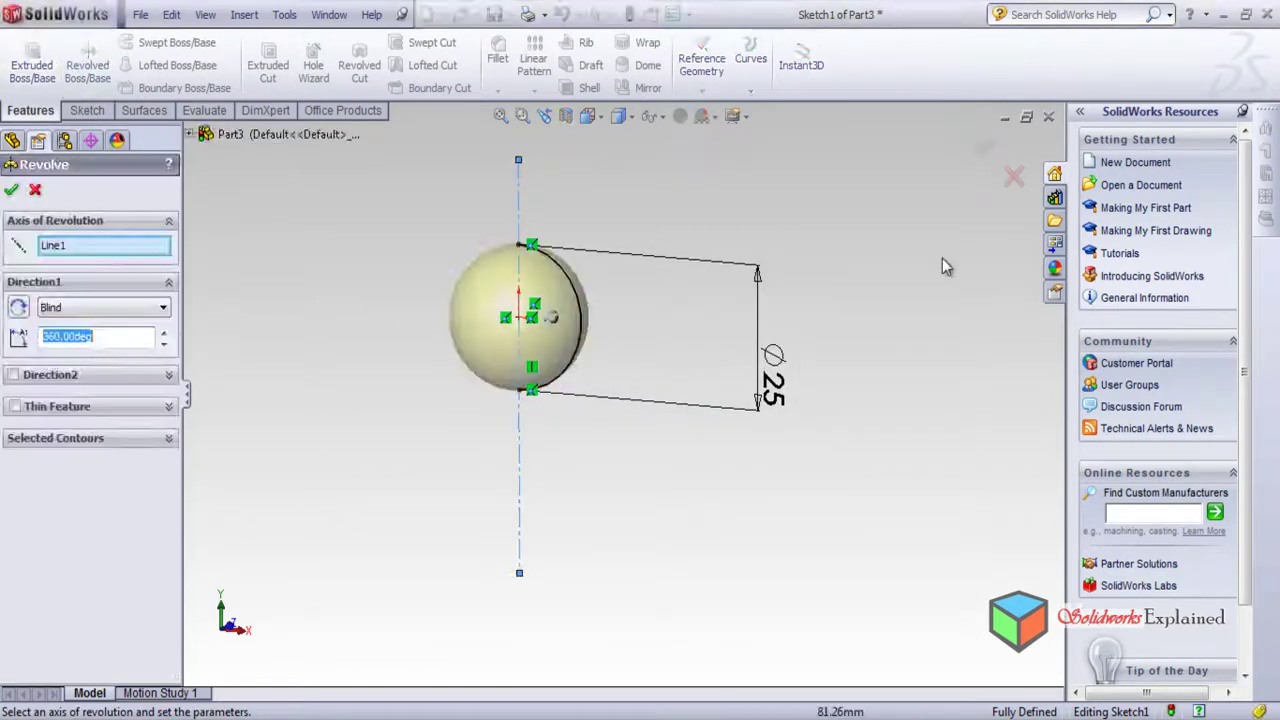
{"action": "left_click", "coordinate": [984, 150]}
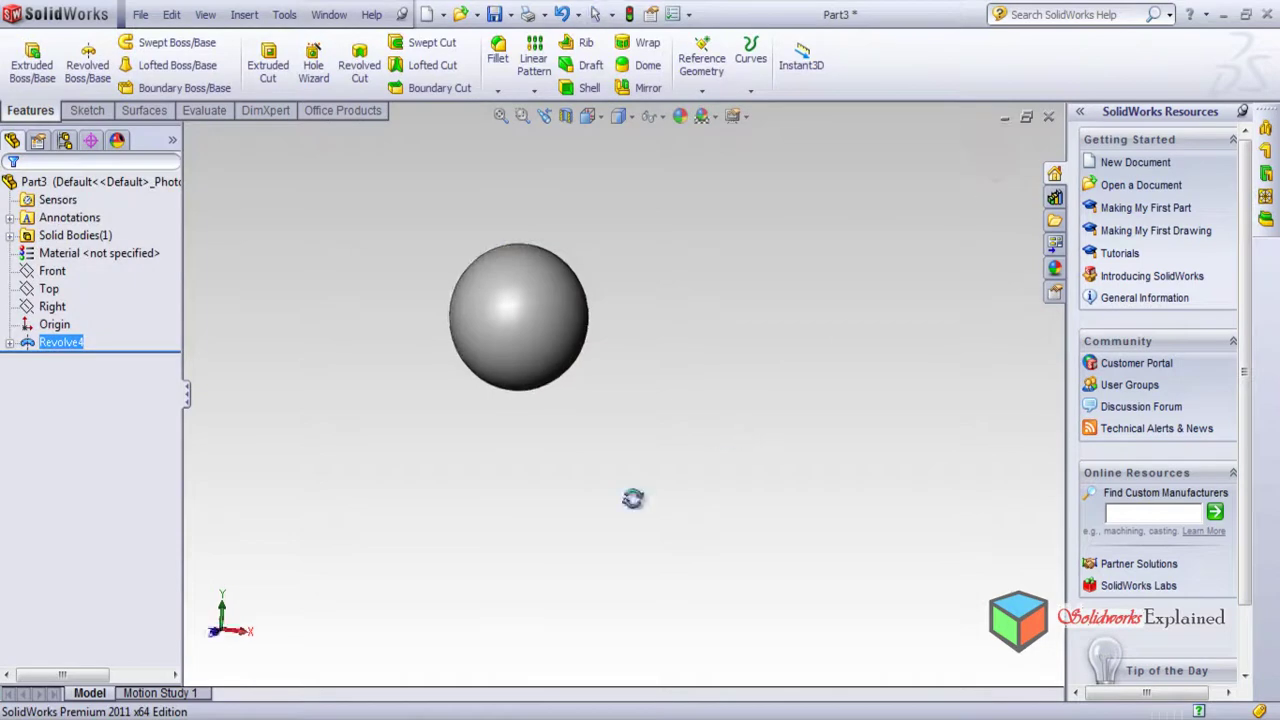
{"action": "mouse_move", "coordinate": [491, 390]}
{"action": "middle_mouse_down"}
{"action": "mouse_move", "coordinate": [421, 264]}
{"action": "mouse_move", "coordinate": [403, 489]}
{"action": "mouse_move", "coordinate": [445, 458]}
{"action": "middle_mouse_up"}
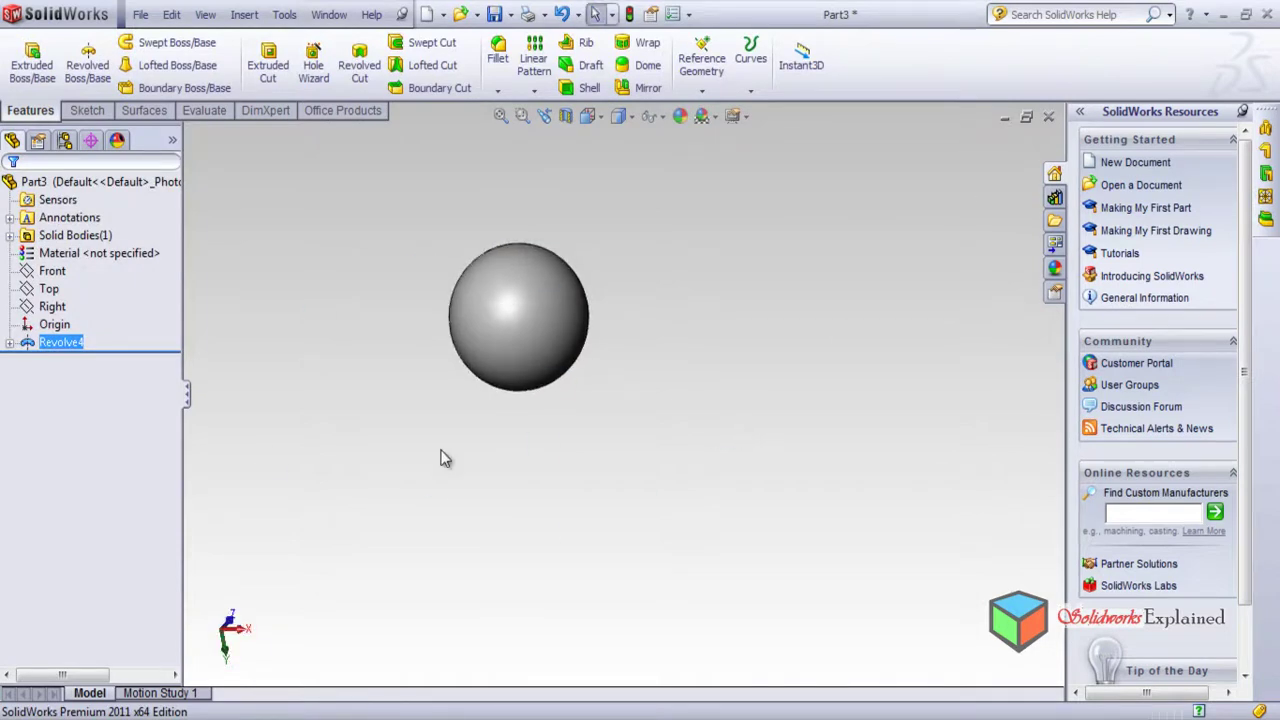
{"action": "mouse_move", "coordinate": [378, 352]}
{"action": "middle_mouse_down"}
{"action": "mouse_move", "coordinate": [426, 363]}
{"action": "mouse_move", "coordinate": [417, 449]}
{"action": "mouse_move", "coordinate": [403, 266]}
{"action": "middle_mouse_up"}
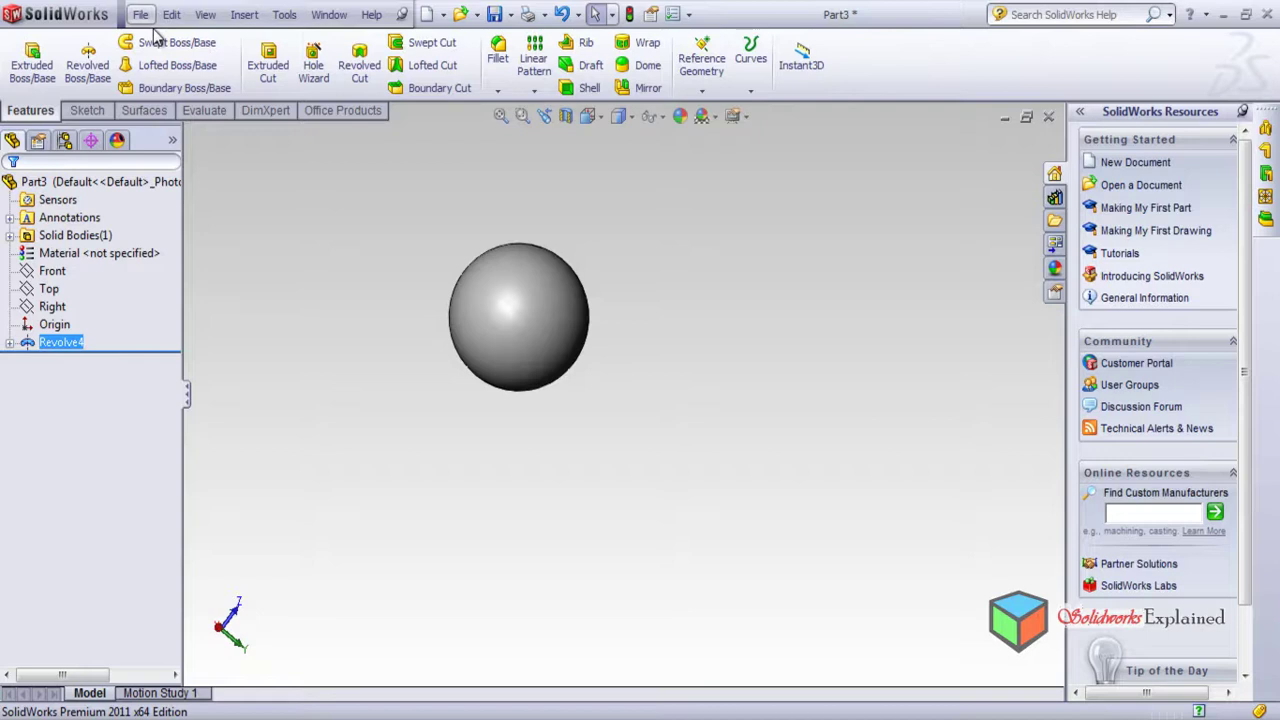
- Save the part as ball in the Ball bearing folder
{"action": "key", "text": "ctrl+s"}
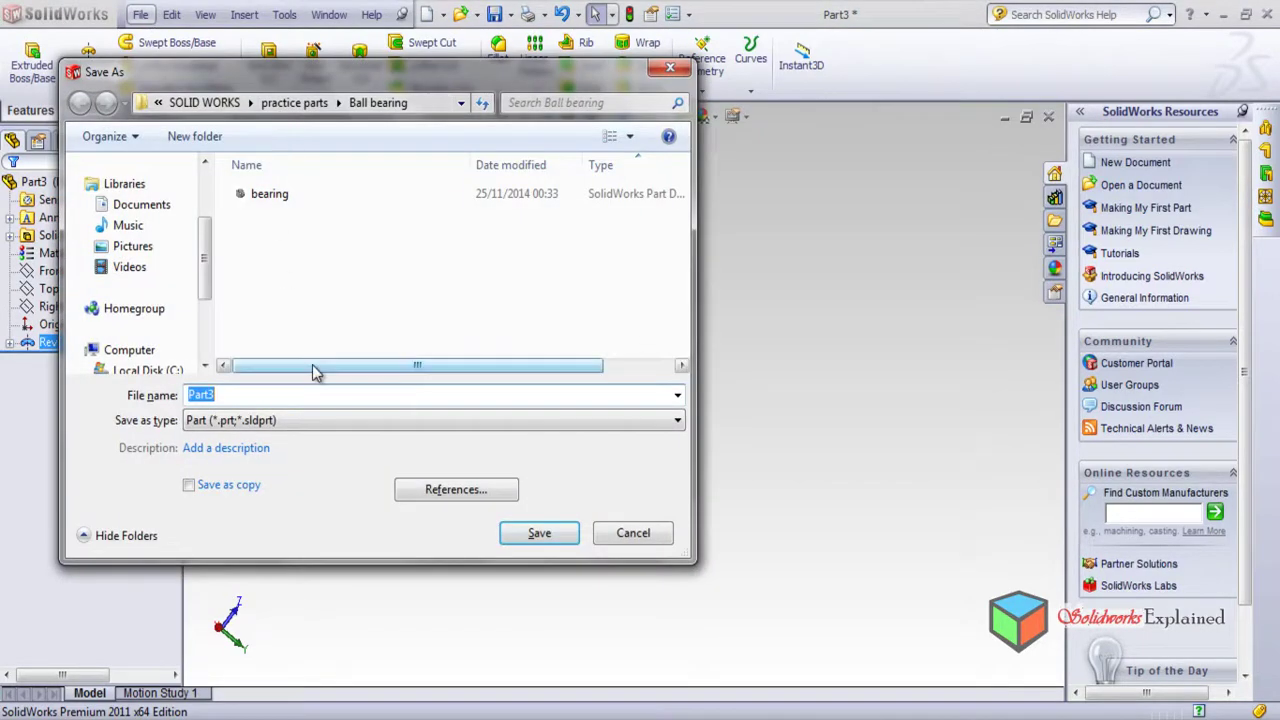
{"action": "type", "text": "ball"}
{"action": "key", "text": "Return"}
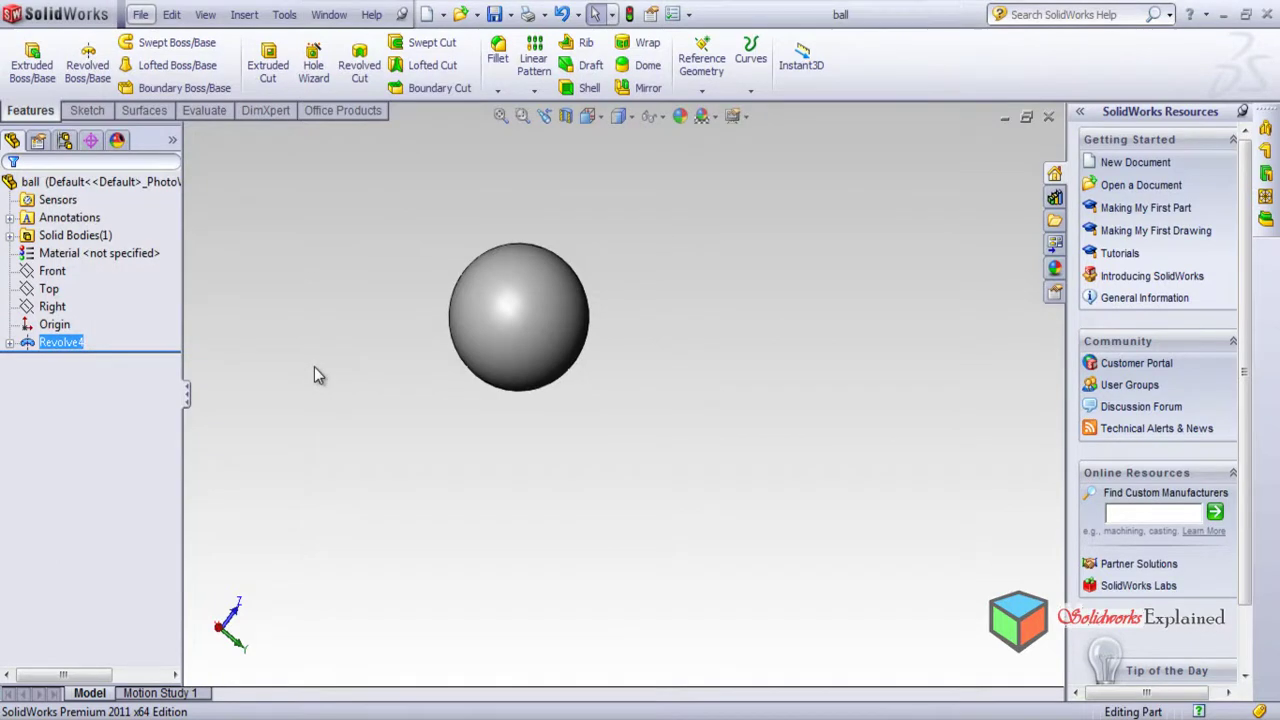
- Close the ball part document
{"action": "left_click", "coordinate": [444, 16]}
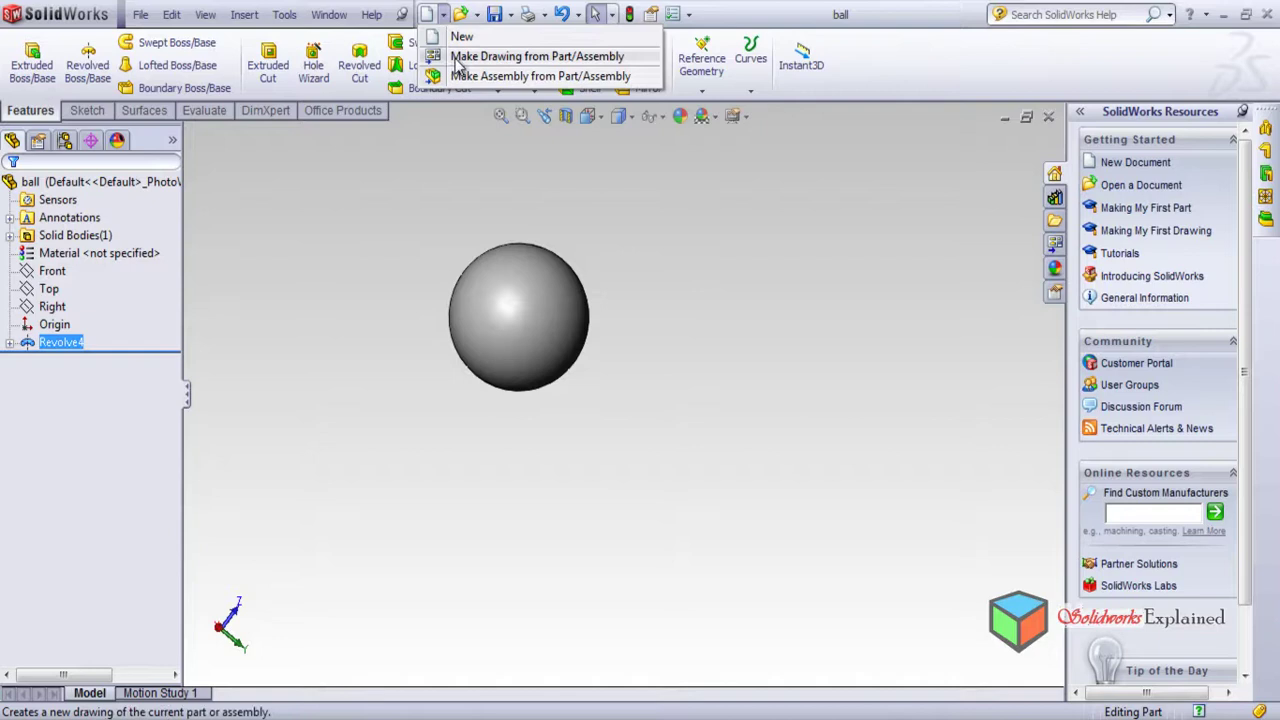
{"action": "left_click", "coordinate": [729, 280]}
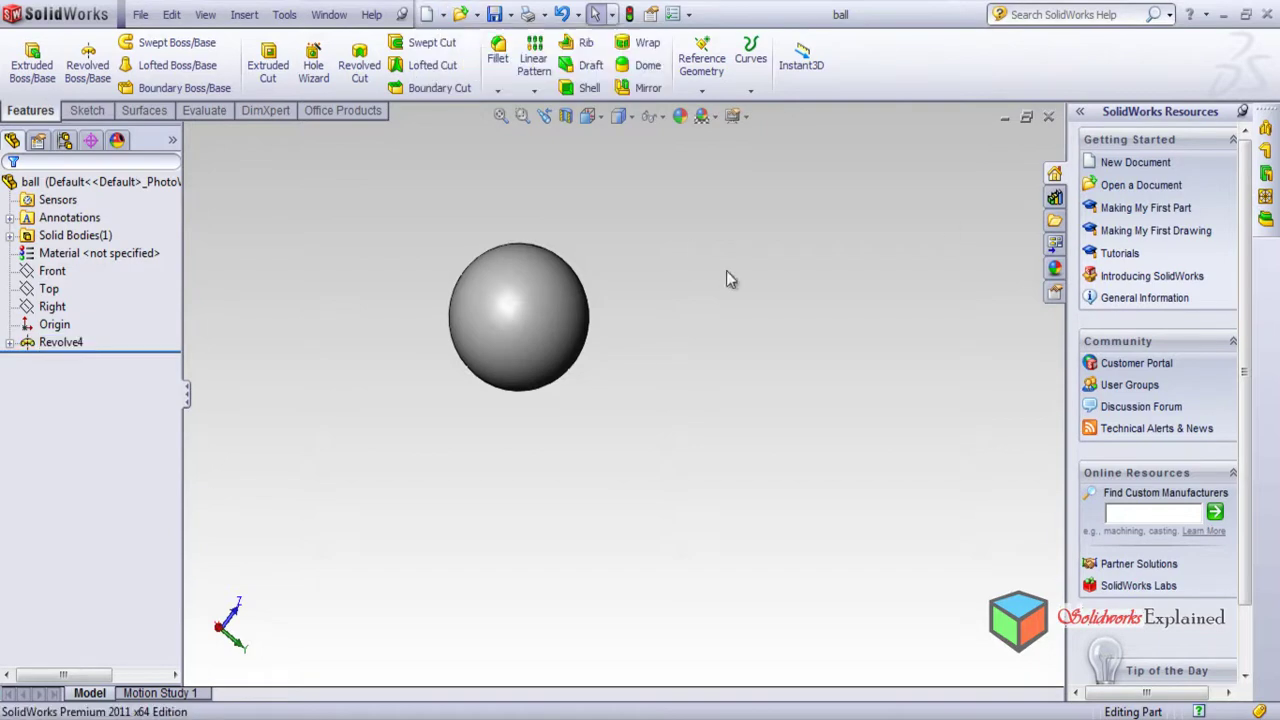
{"action": "left_click", "coordinate": [1045, 117]}
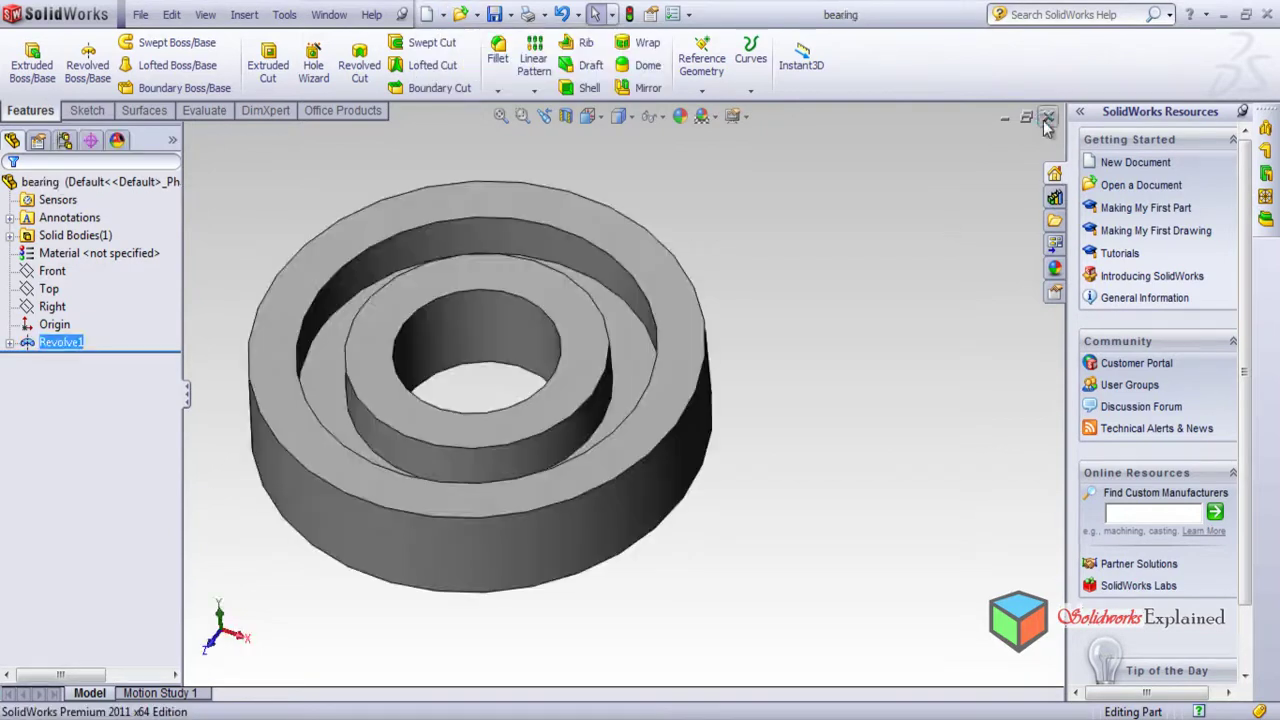
- Create a new assembly from the assem tutorial template and place the bearing part in it
{"action": "left_click", "coordinate": [428, 16]}
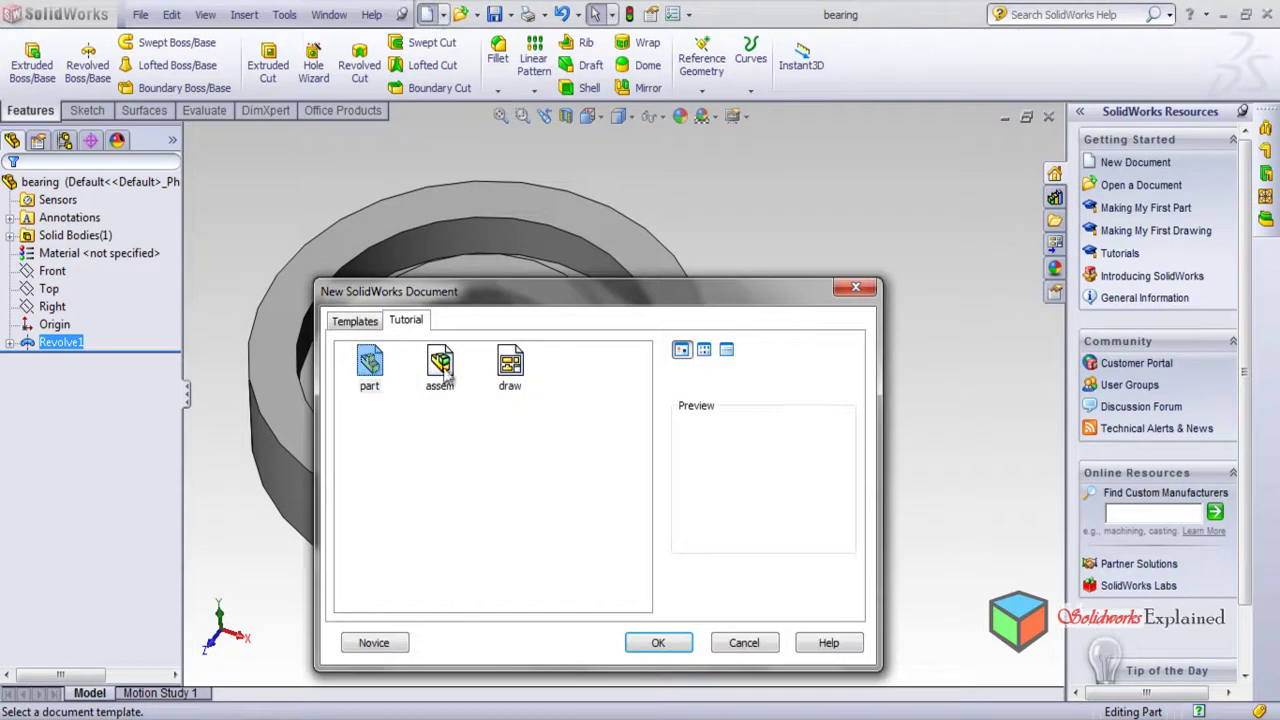
{"action": "double_click", "coordinate": [443, 368]}
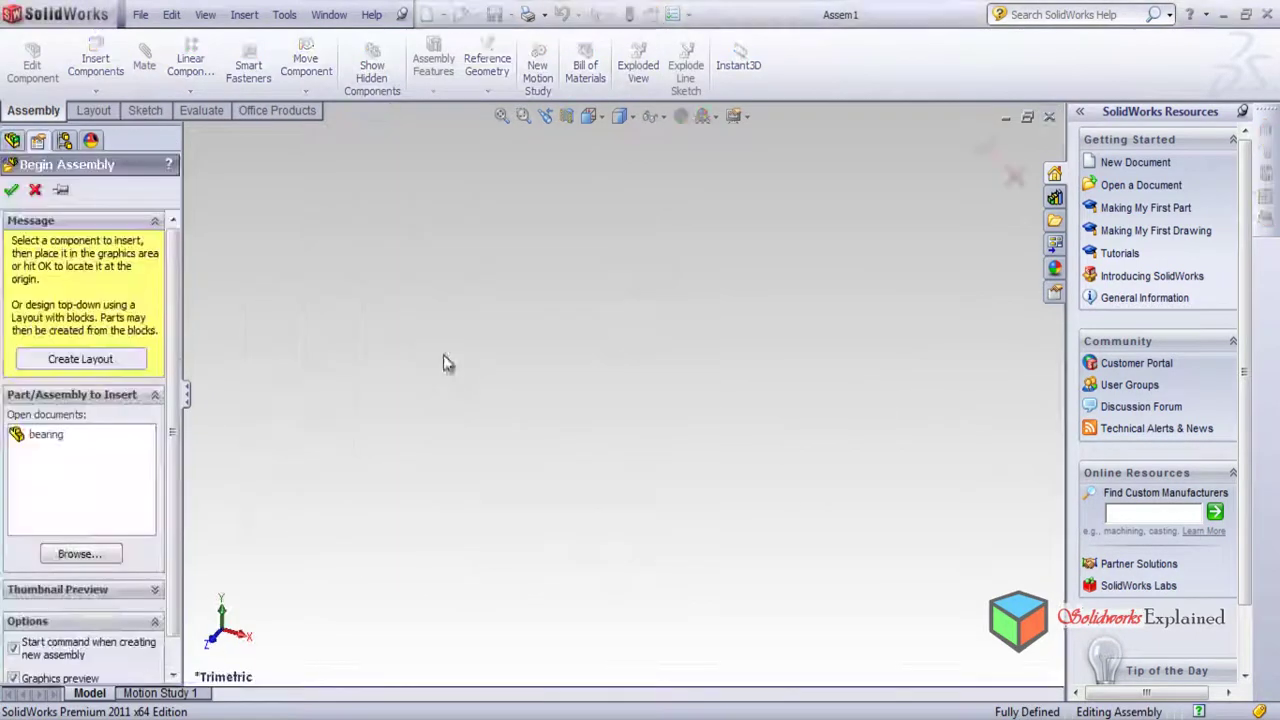
{"action": "left_click", "coordinate": [45, 436]}
{"action": "left_click", "coordinate": [726, 427]}
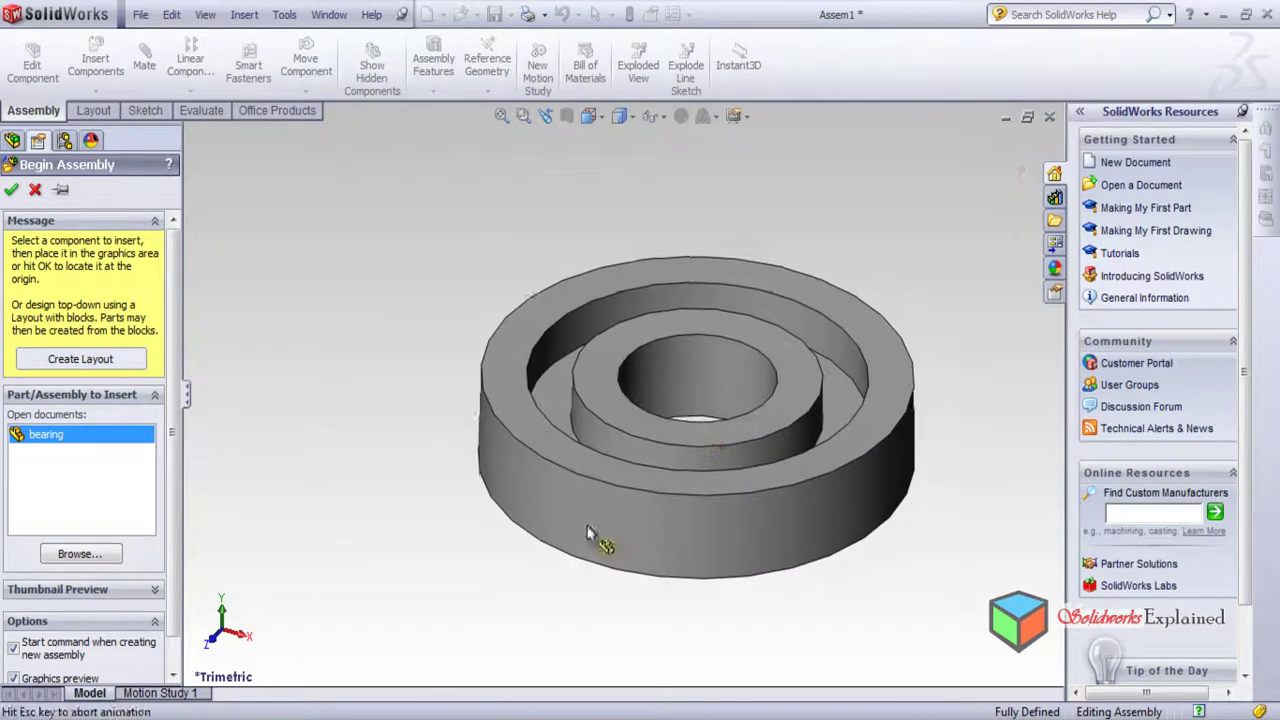
- Insert the ball part from the Ball bearing folder and place it in empty space beside the bearing
{"action": "left_click", "coordinate": [95, 65]}
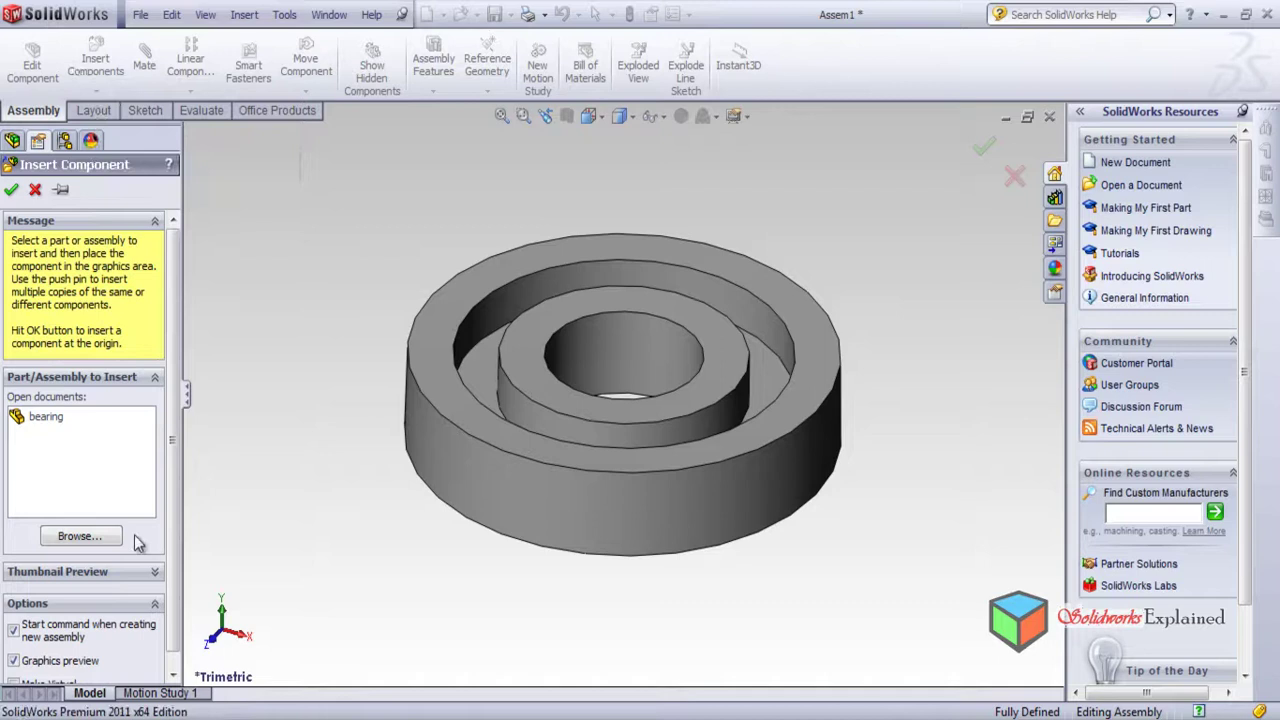
{"action": "left_click", "coordinate": [90, 539]}
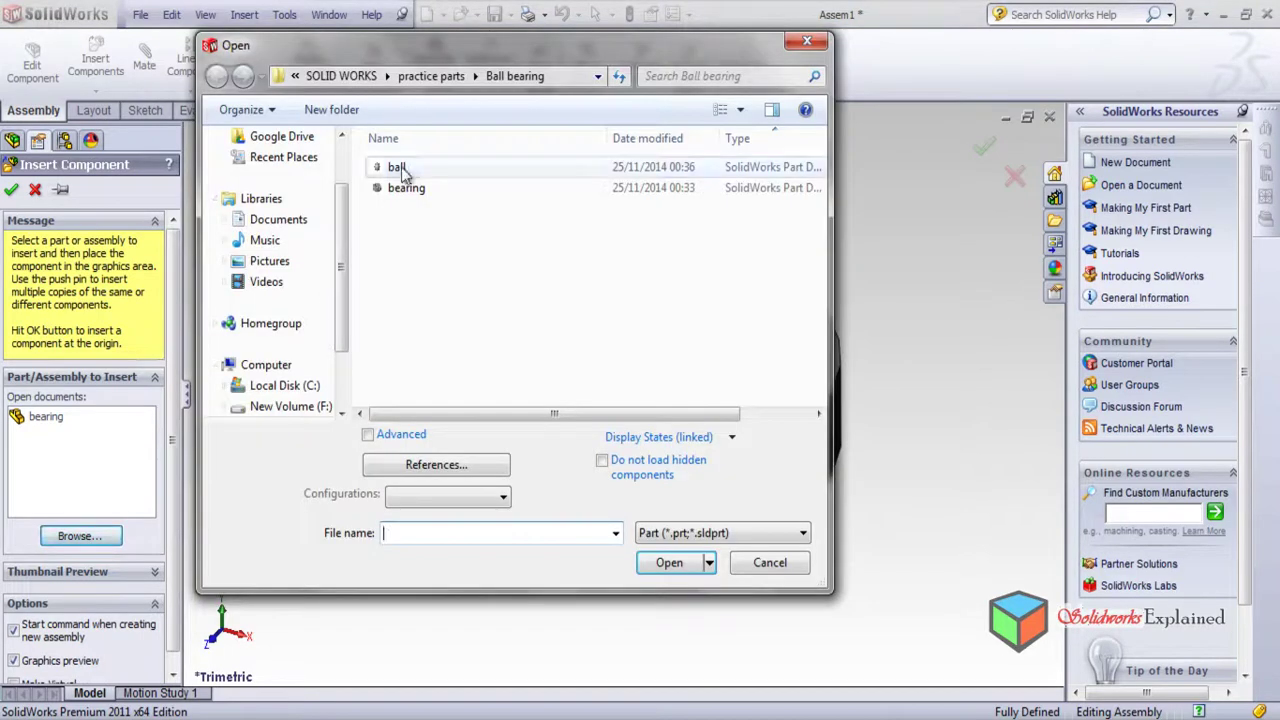
{"action": "double_click", "coordinate": [398, 168]}
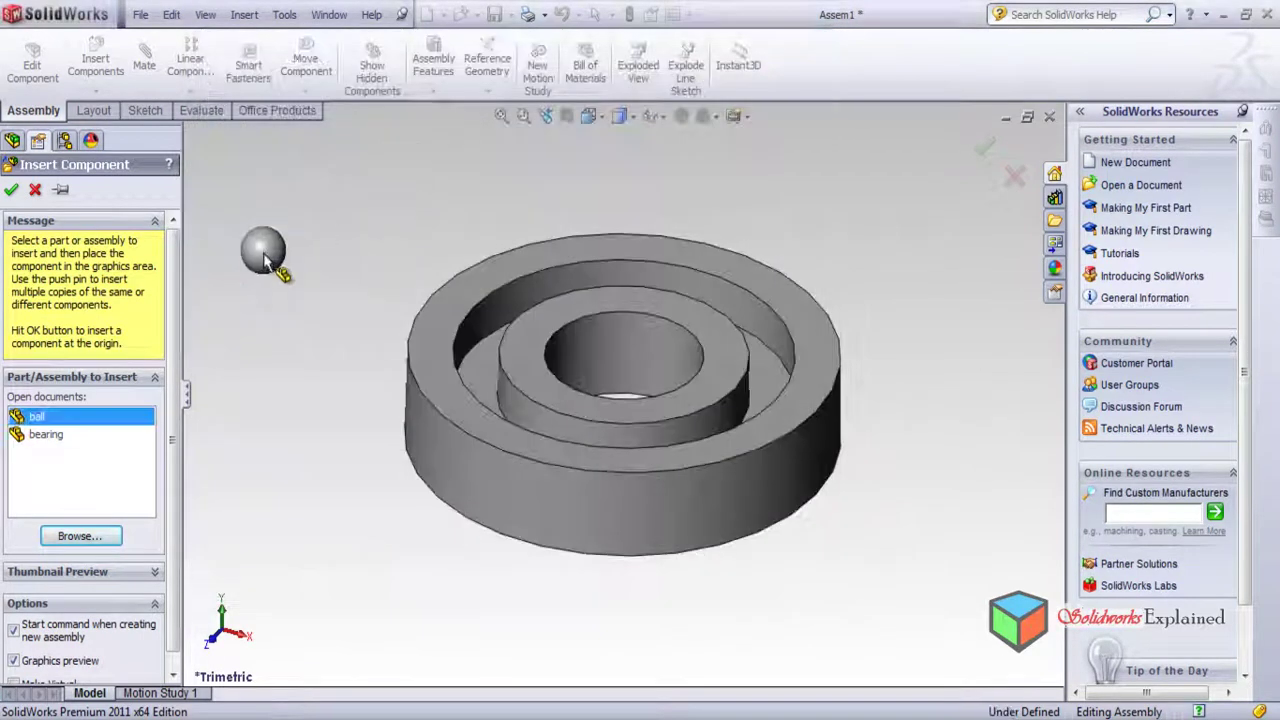
{"action": "left_click", "coordinate": [267, 287]}
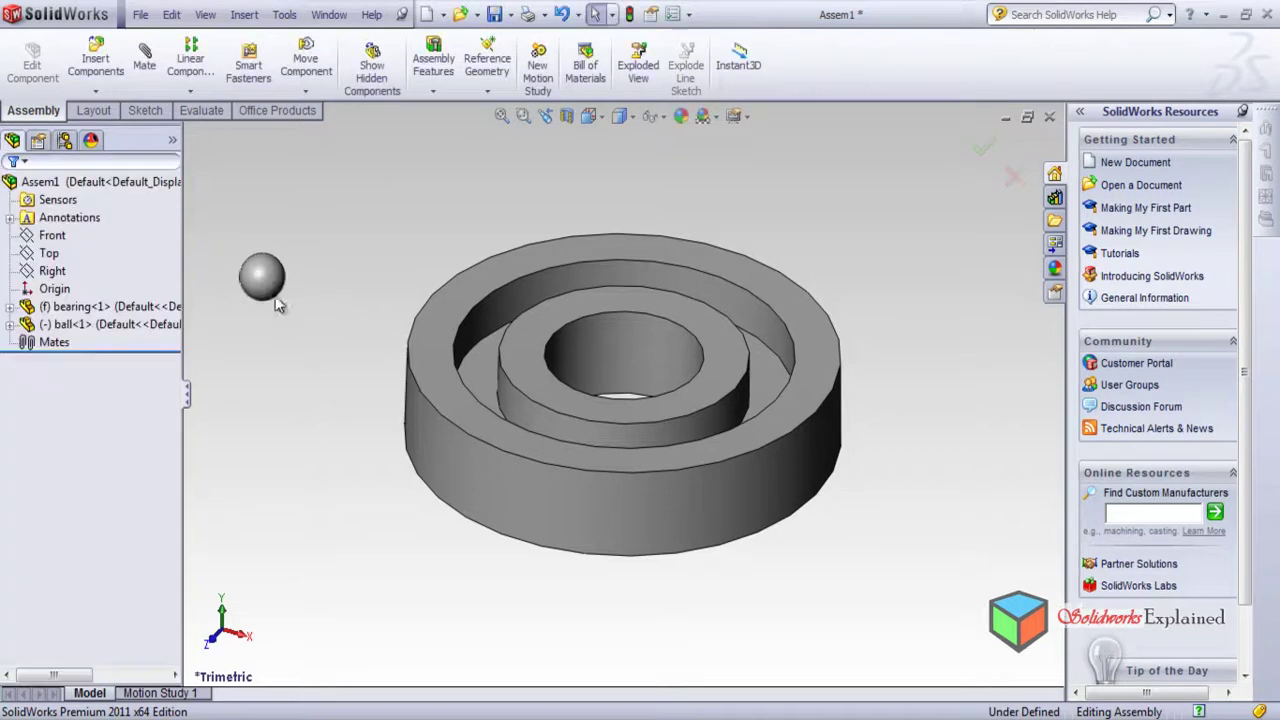
- Add a tangent mate between the ball's surface and the floor face of the bearing's groove
{"action": "middle_click_drag", "start_coordinate": [408, 483], "coordinate": [318, 216]}
{"action": "left_click", "coordinate": [289, 228]}
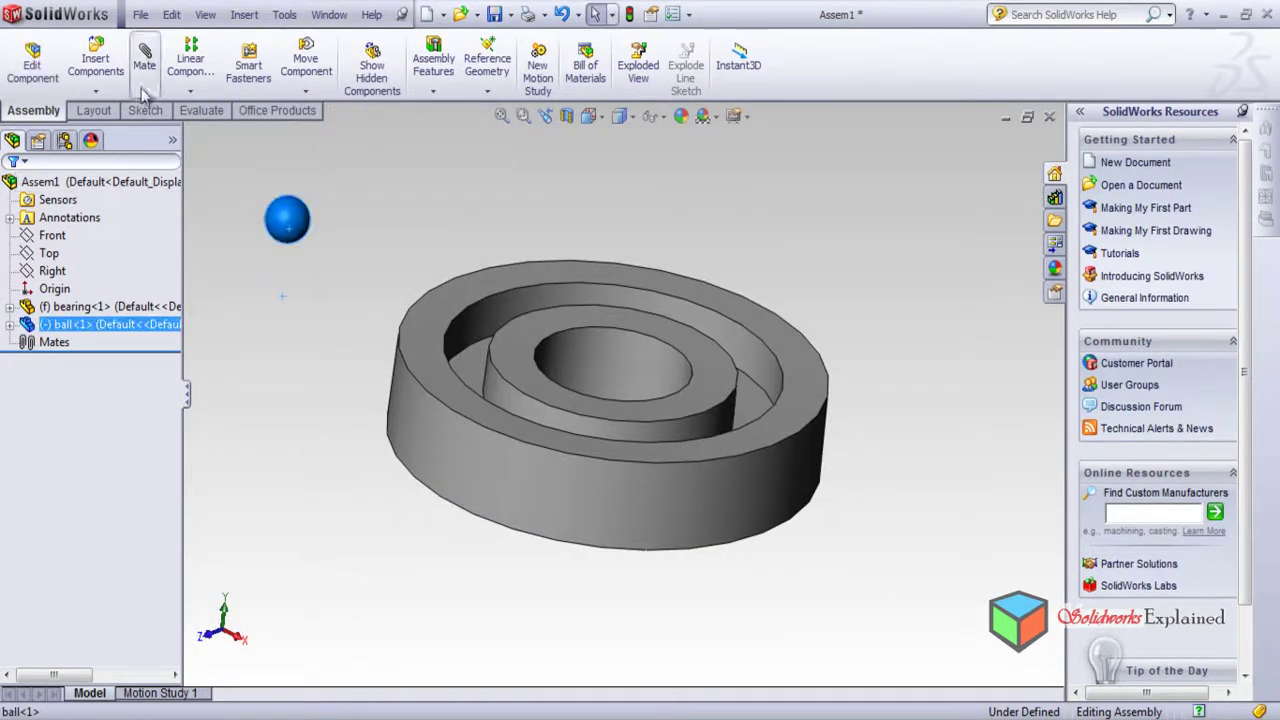
{"action": "left_click", "coordinate": [144, 58]}
{"action": "middle_click_drag", "start_coordinate": [266, 480], "coordinate": [277, 623]}
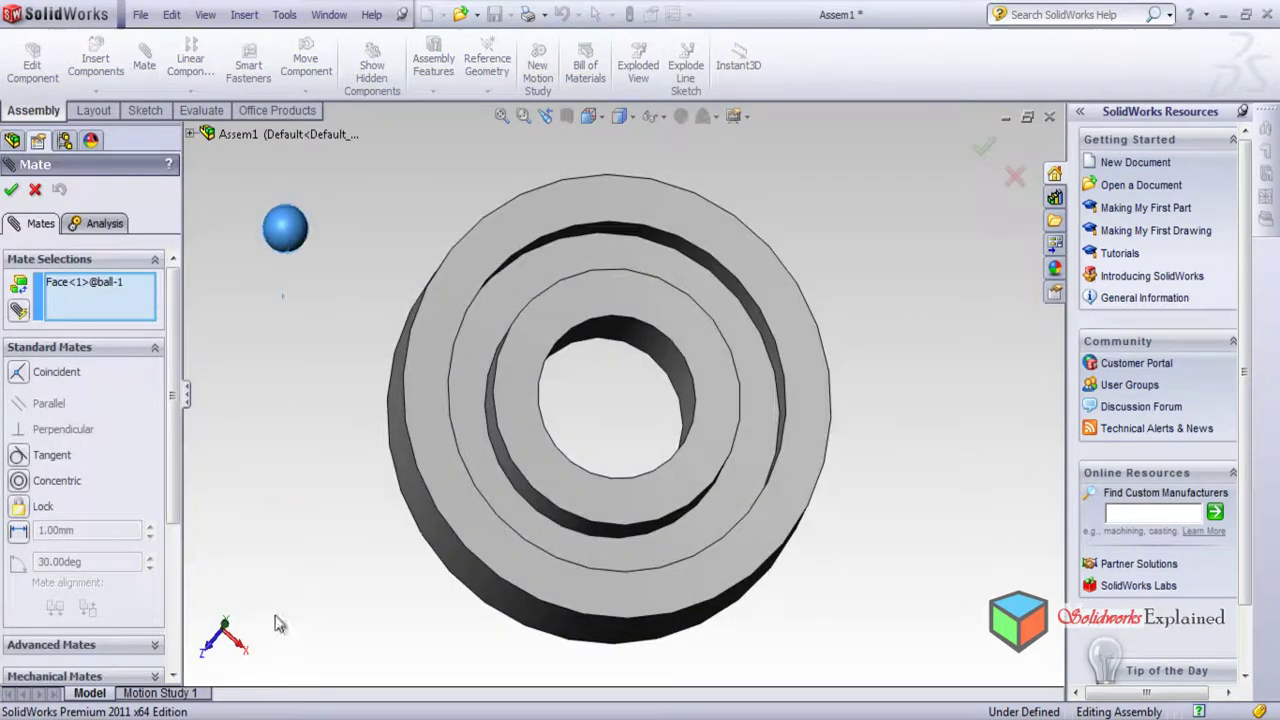
{"action": "left_click", "coordinate": [467, 389]}
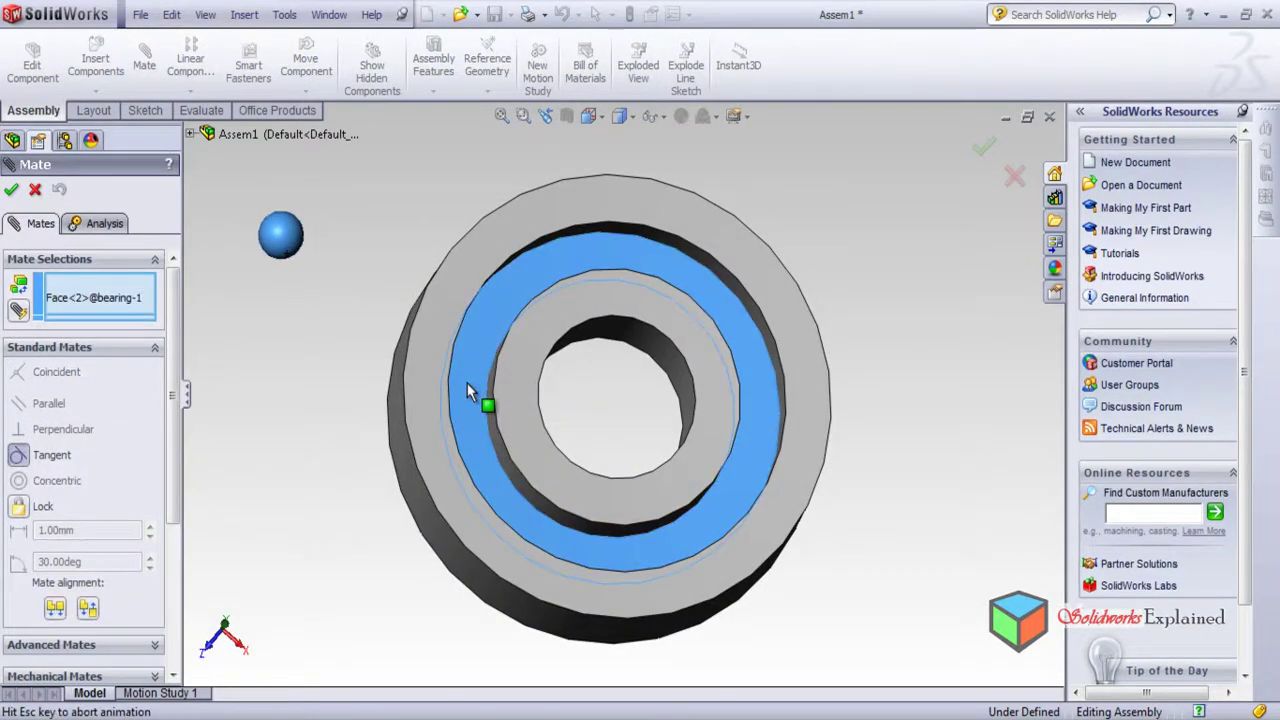
{"action": "left_click", "coordinate": [11, 191]}
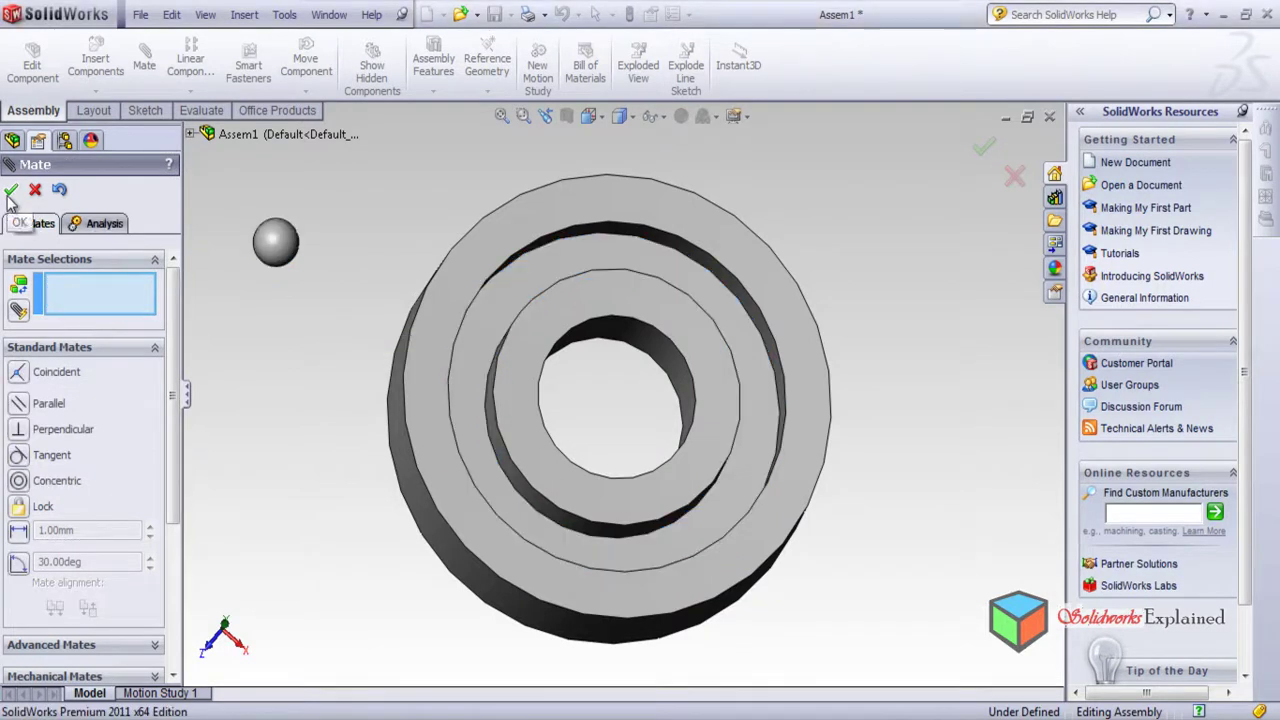
- Add a tangent mate between the ball and the outer wall of the bearing's inner ring, and leave the Mate command
{"action": "left_click", "coordinate": [276, 258]}
{"action": "middle_click_drag", "start_coordinate": [459, 448], "coordinate": [480, 409]}
{"action": "left_click", "coordinate": [480, 409]}
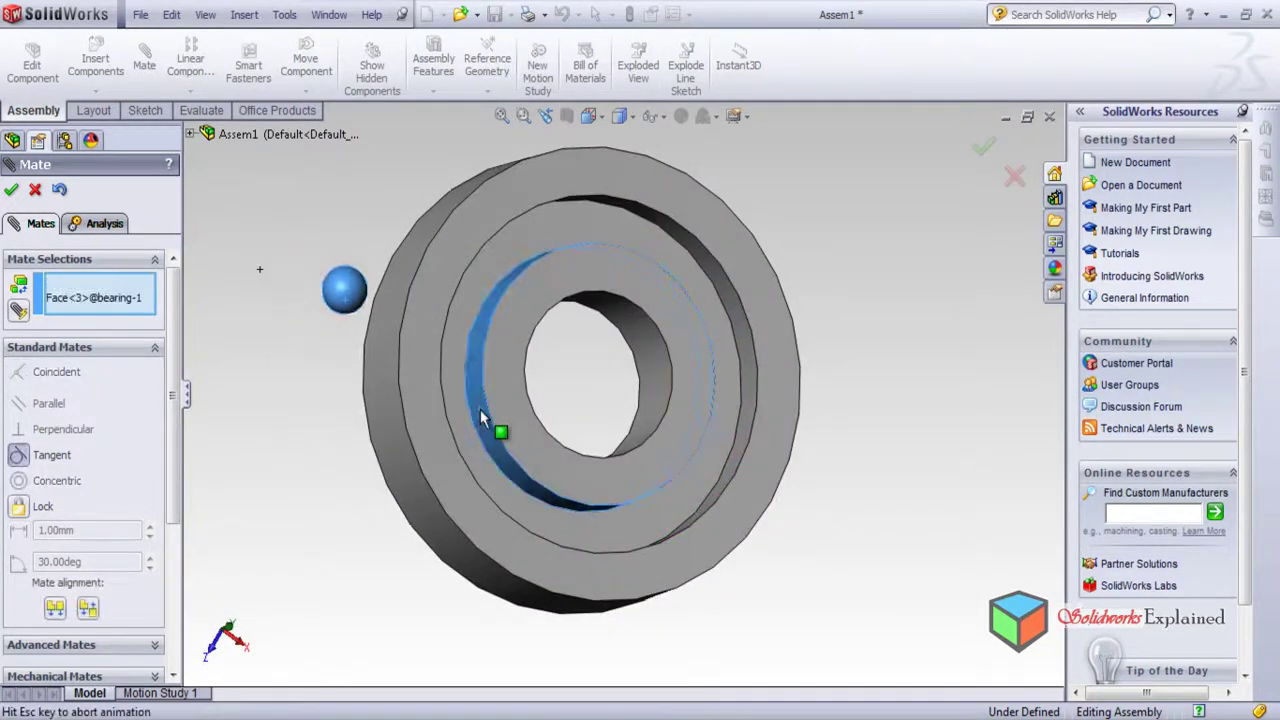
{"action": "left_click", "coordinate": [11, 190]}
{"action": "middle_click_drag", "start_coordinate": [214, 461], "coordinate": [211, 319]}
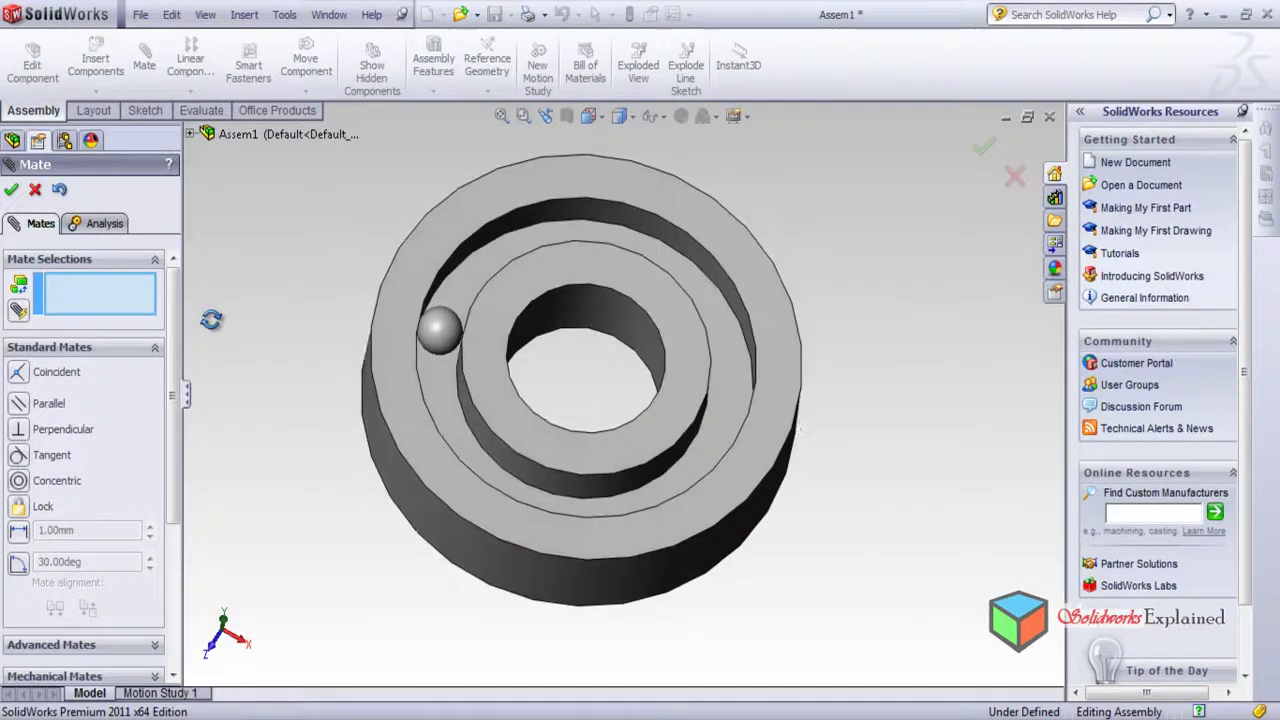
{"action": "left_click", "coordinate": [36, 190]}
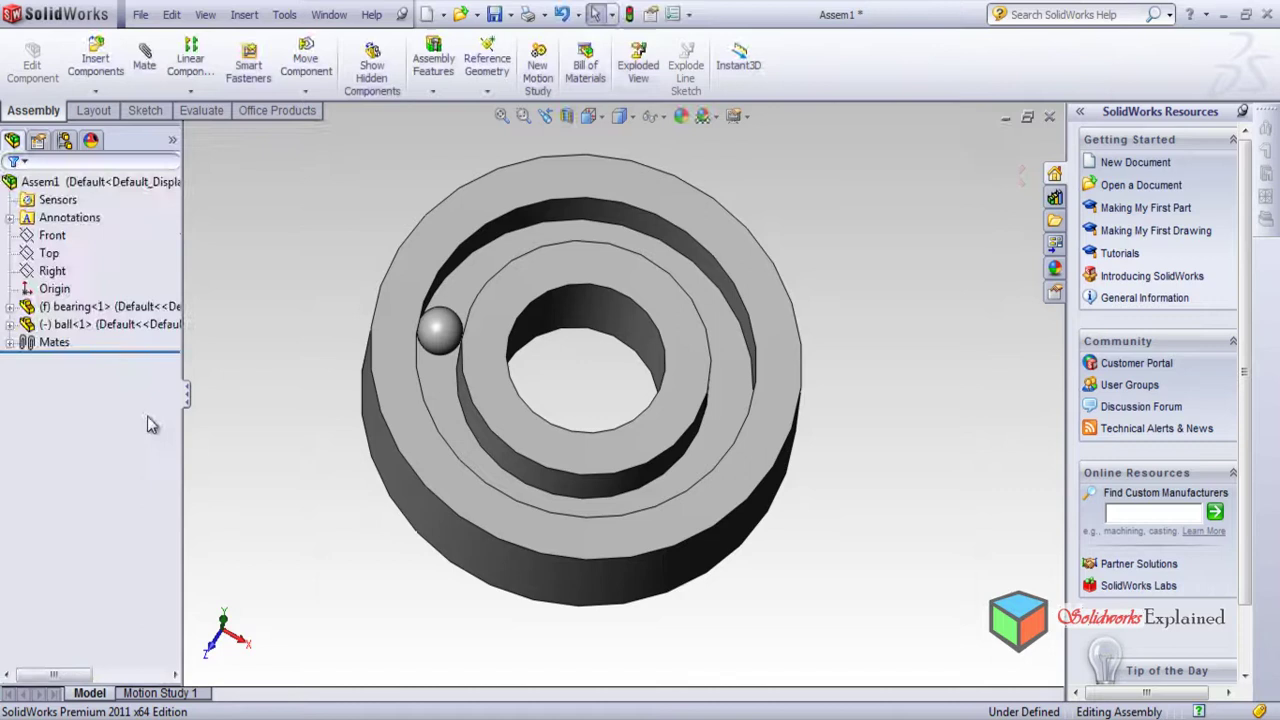
- Move the mated ball along the bearing's groove to test its motion
{"action": "left_click_drag", "start_coordinate": [437, 343], "coordinate": [447, 531]}
{"action": "middle_click_drag", "start_coordinate": [447, 531], "coordinate": [366, 514]}
{"action": "left_click", "coordinate": [280, 400]}
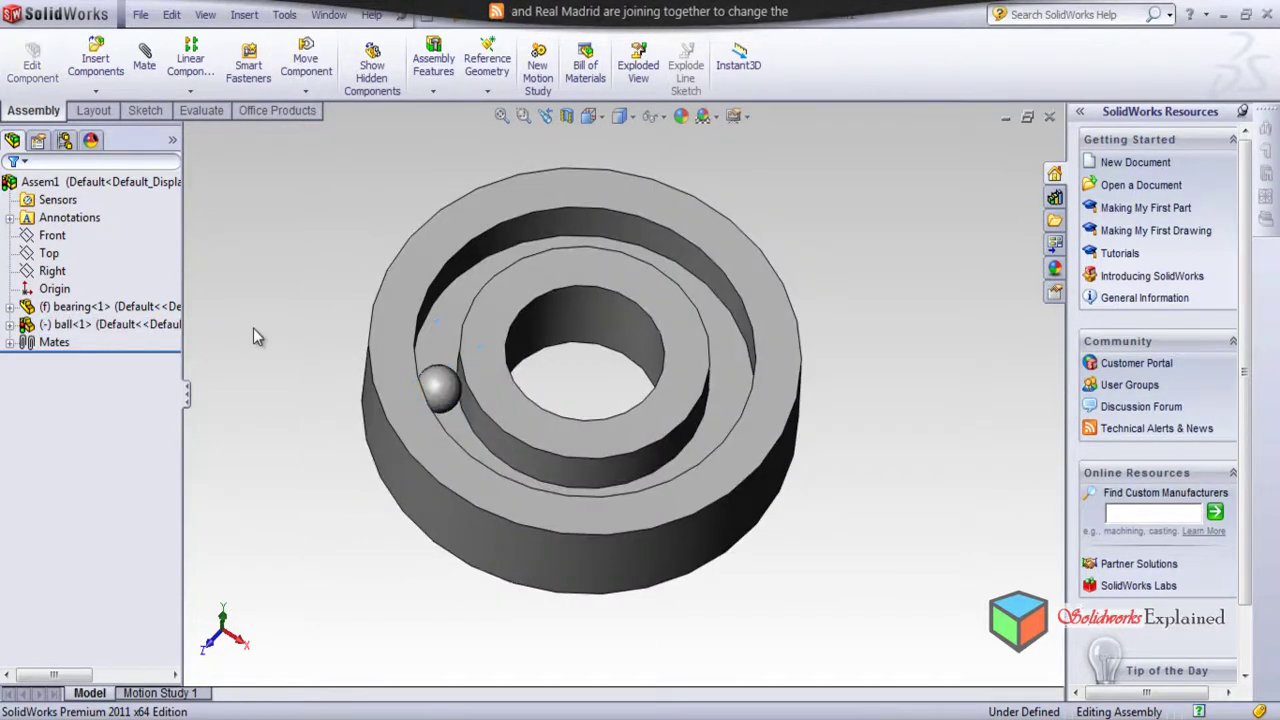
- Insert a second copy of the ball part and place it outside the bearing
{"action": "left_click", "coordinate": [97, 64]}
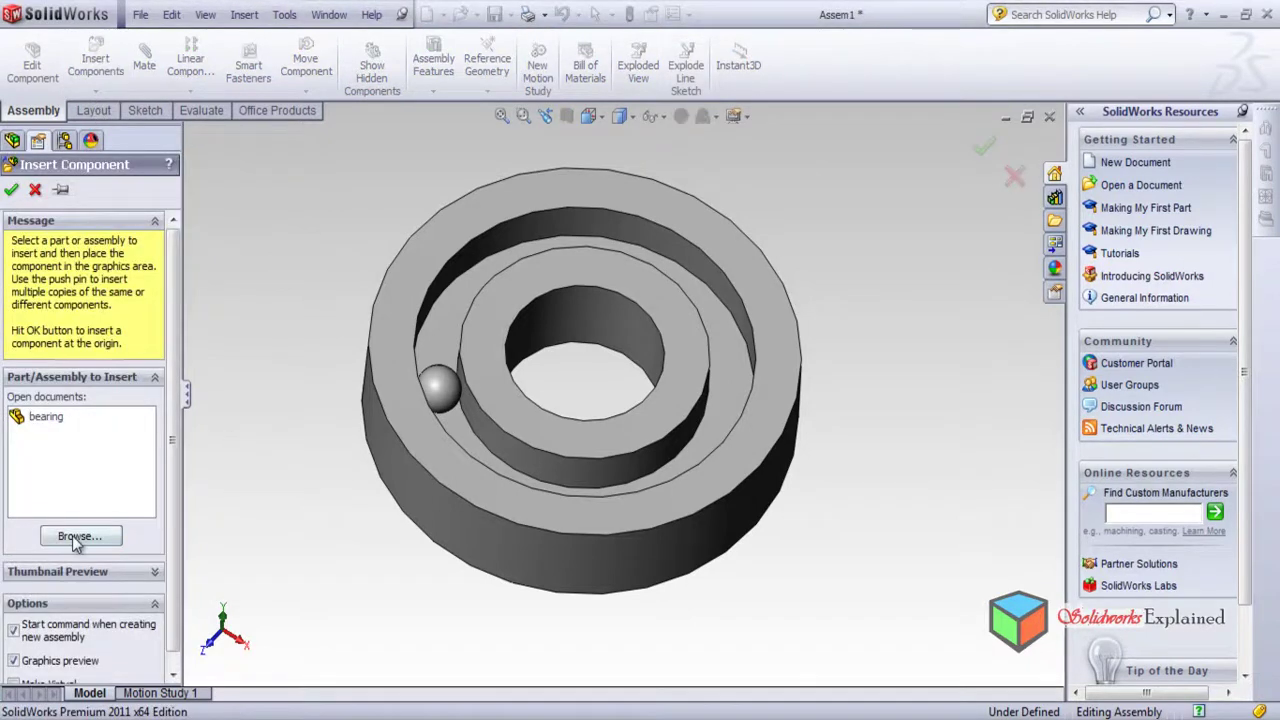
{"action": "left_click", "coordinate": [79, 537]}
{"action": "double_click", "coordinate": [397, 167]}
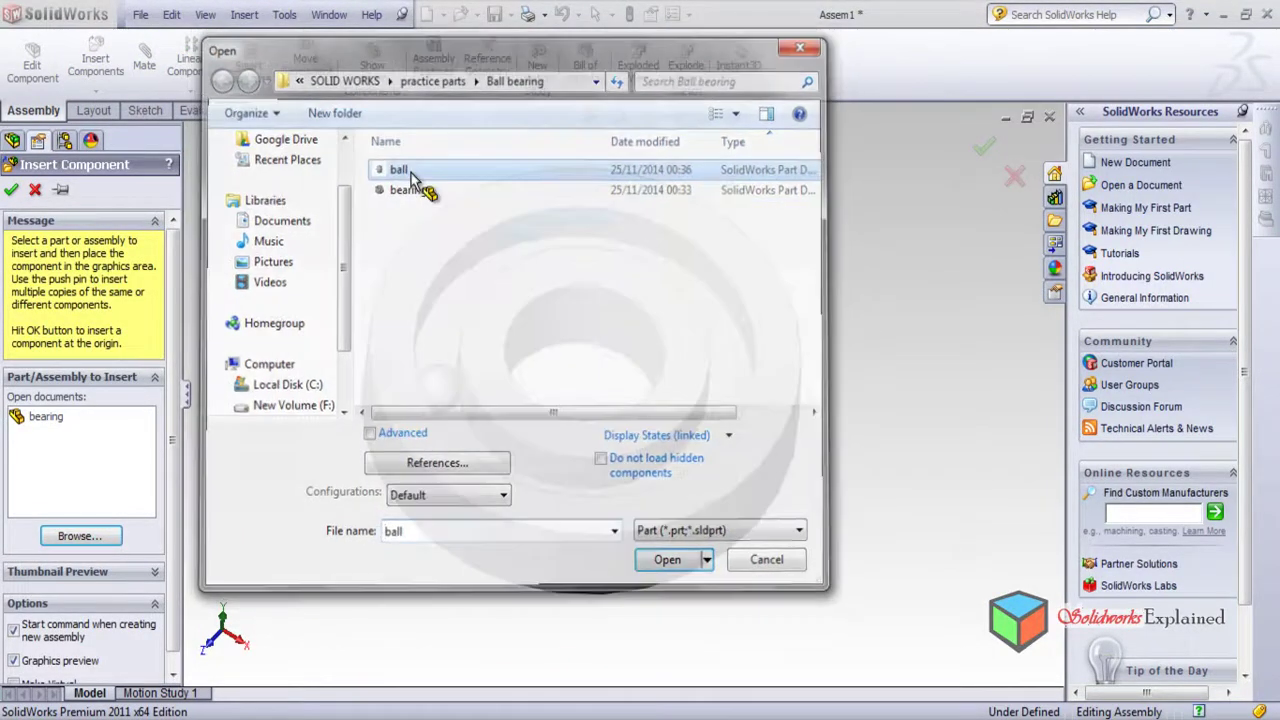
{"action": "left_click", "coordinate": [283, 333]}
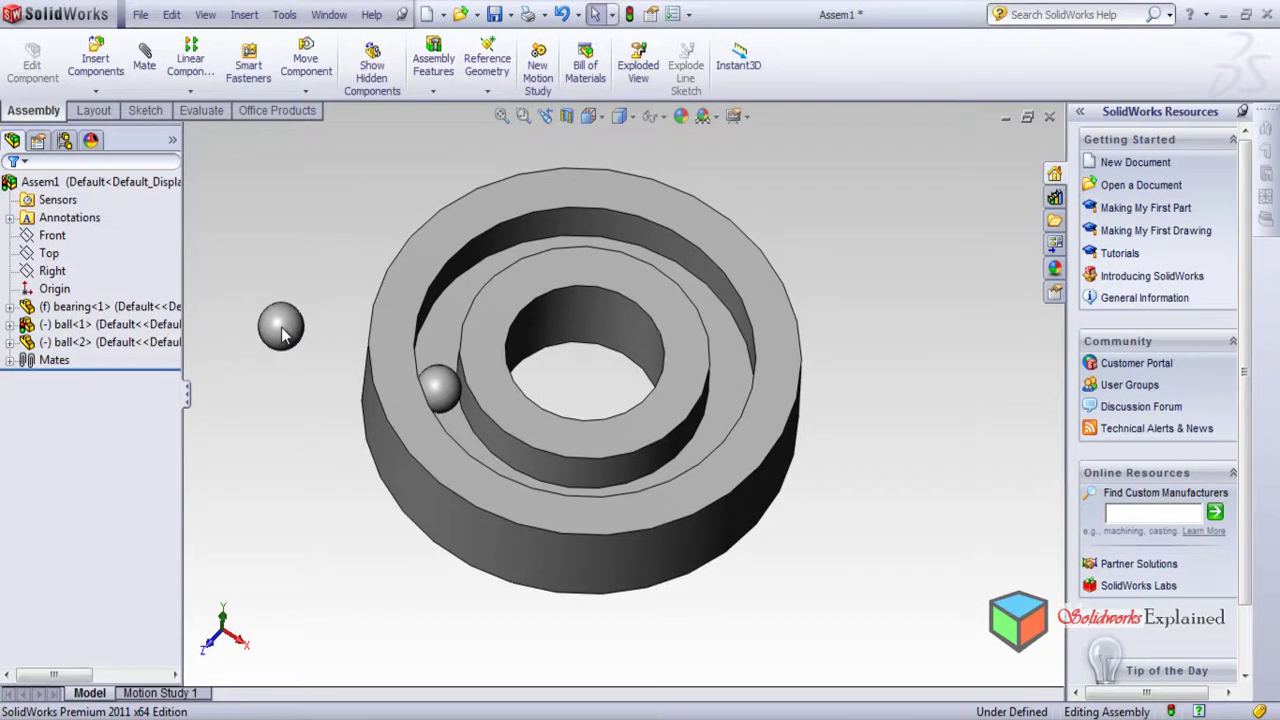
{"action": "left_click", "coordinate": [280, 328]}
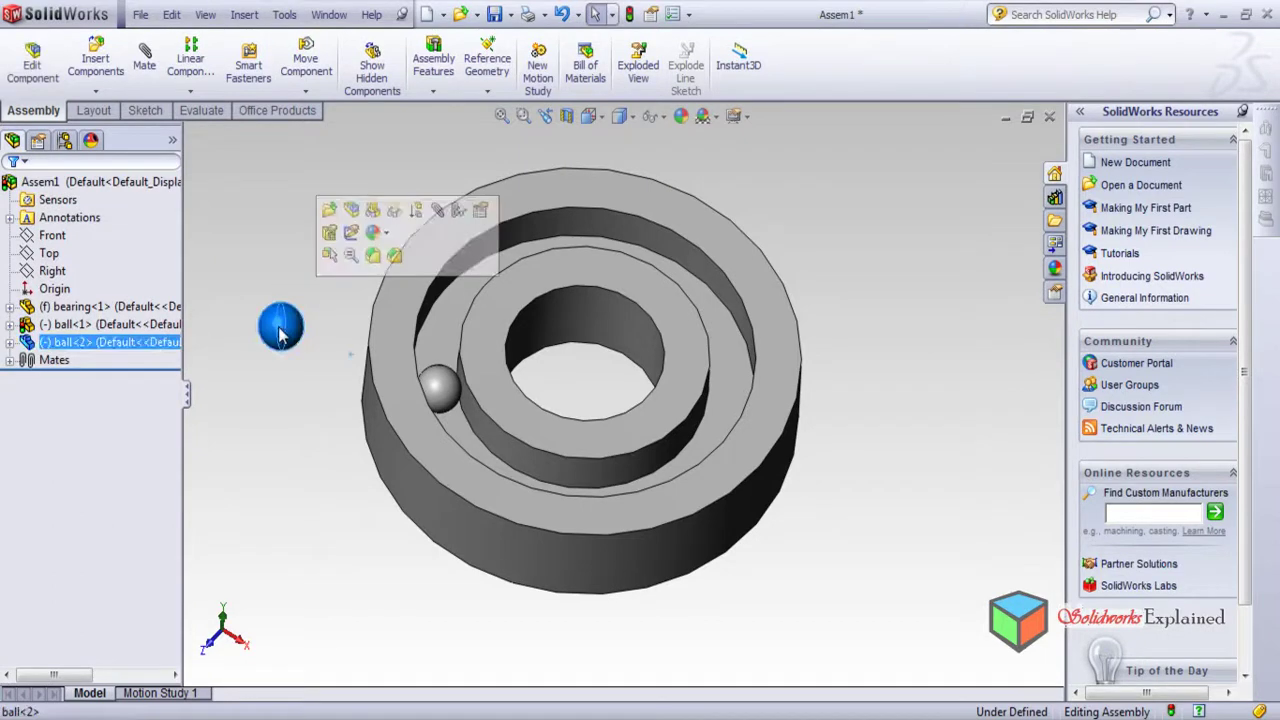
{"action": "left_click", "coordinate": [182, 62]}
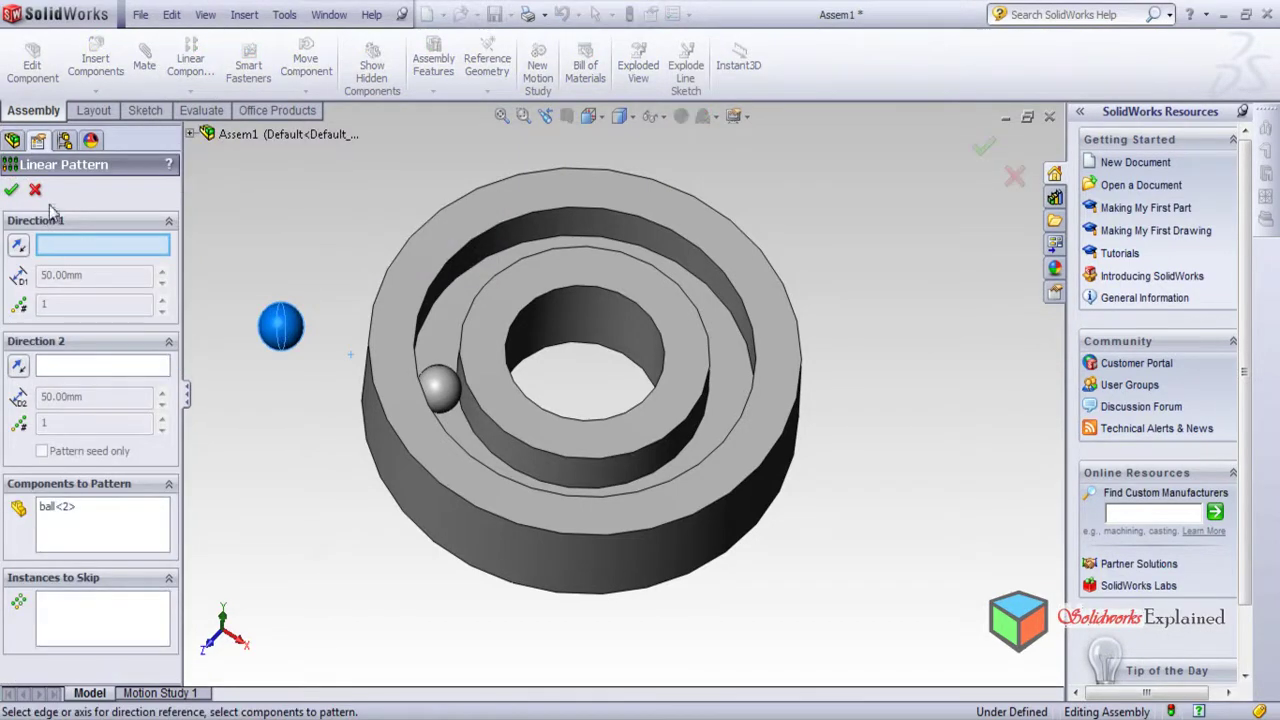
{"action": "left_click", "coordinate": [35, 189]}
- Add a tangent mate between the second ball and the floor face of the bearing's groove
{"action": "left_click", "coordinate": [279, 336]}
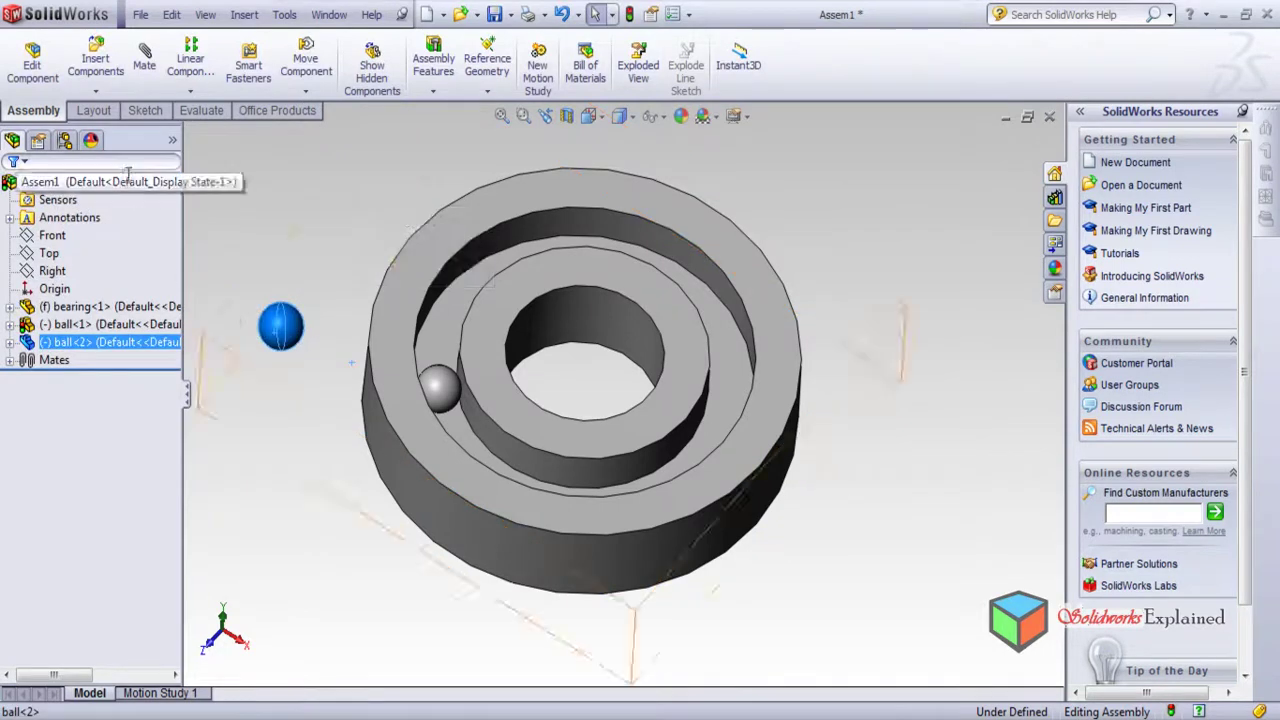
{"action": "left_click", "coordinate": [147, 66]}
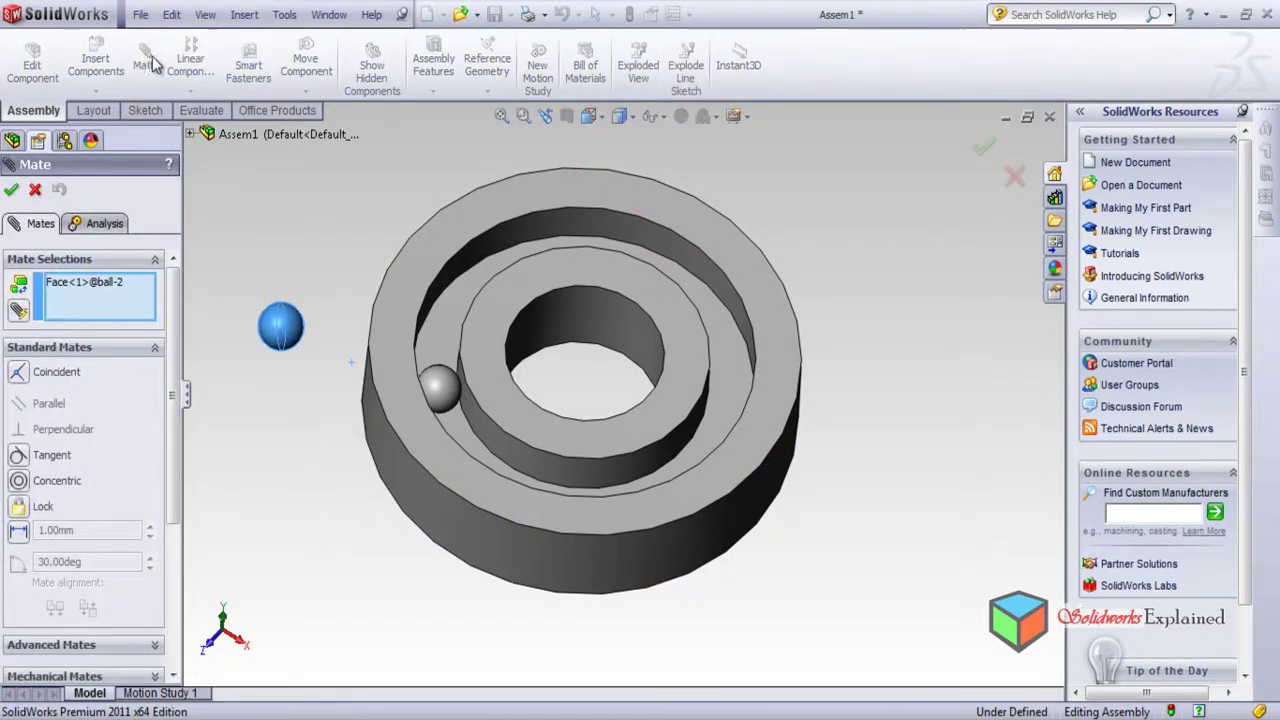
{"action": "middle_click_drag", "start_coordinate": [306, 226], "coordinate": [346, 295]}
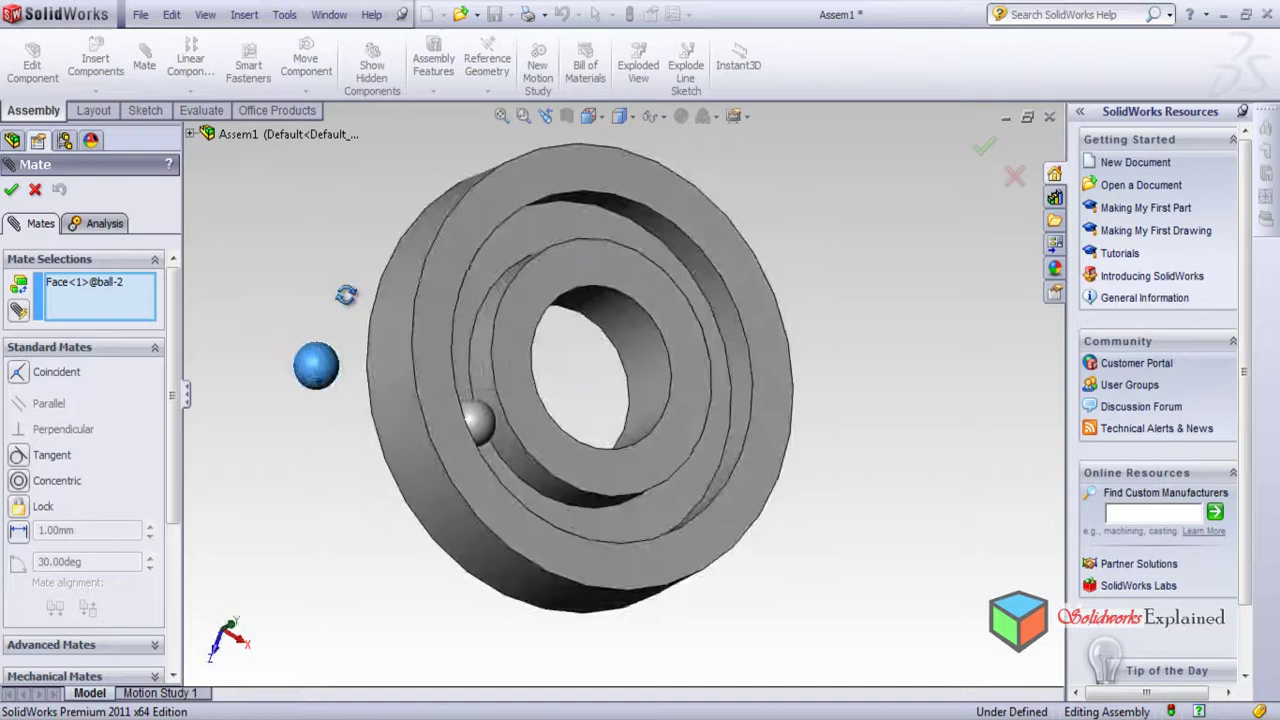
{"action": "left_click", "coordinate": [555, 227]}
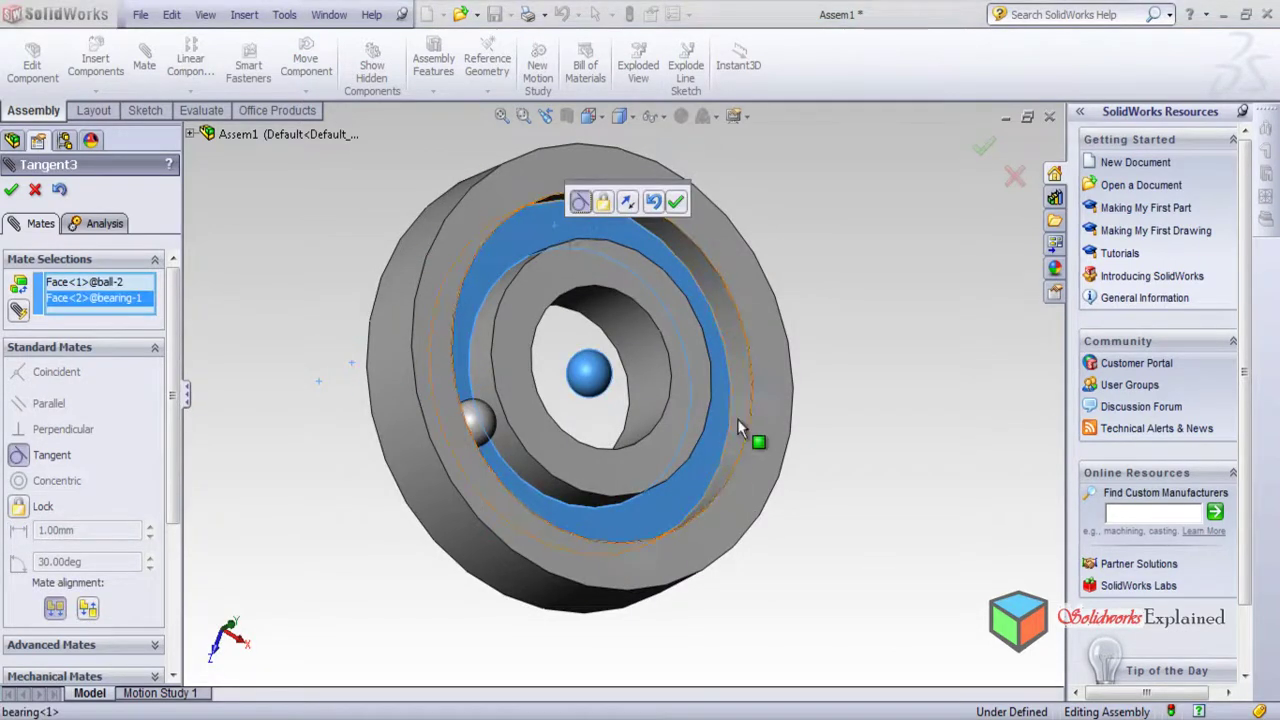
{"action": "middle_click_drag", "start_coordinate": [757, 437], "coordinate": [916, 330]}
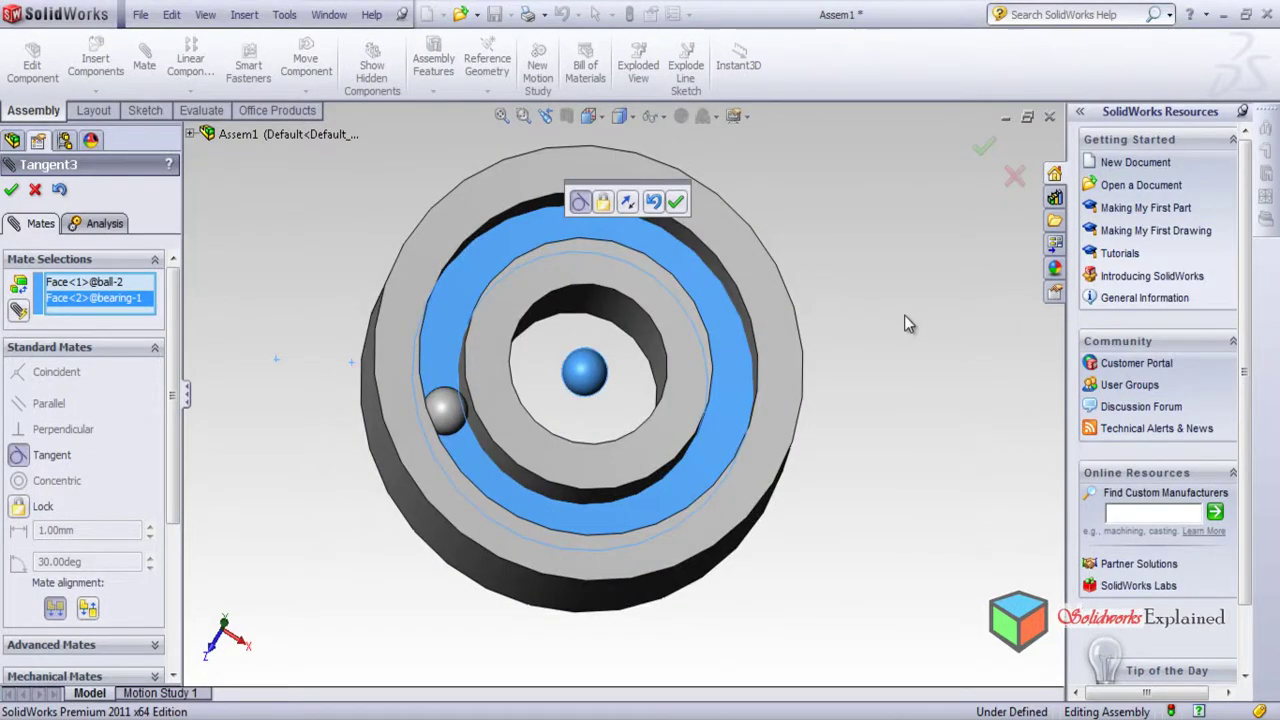
{"action": "left_click", "coordinate": [10, 192]}
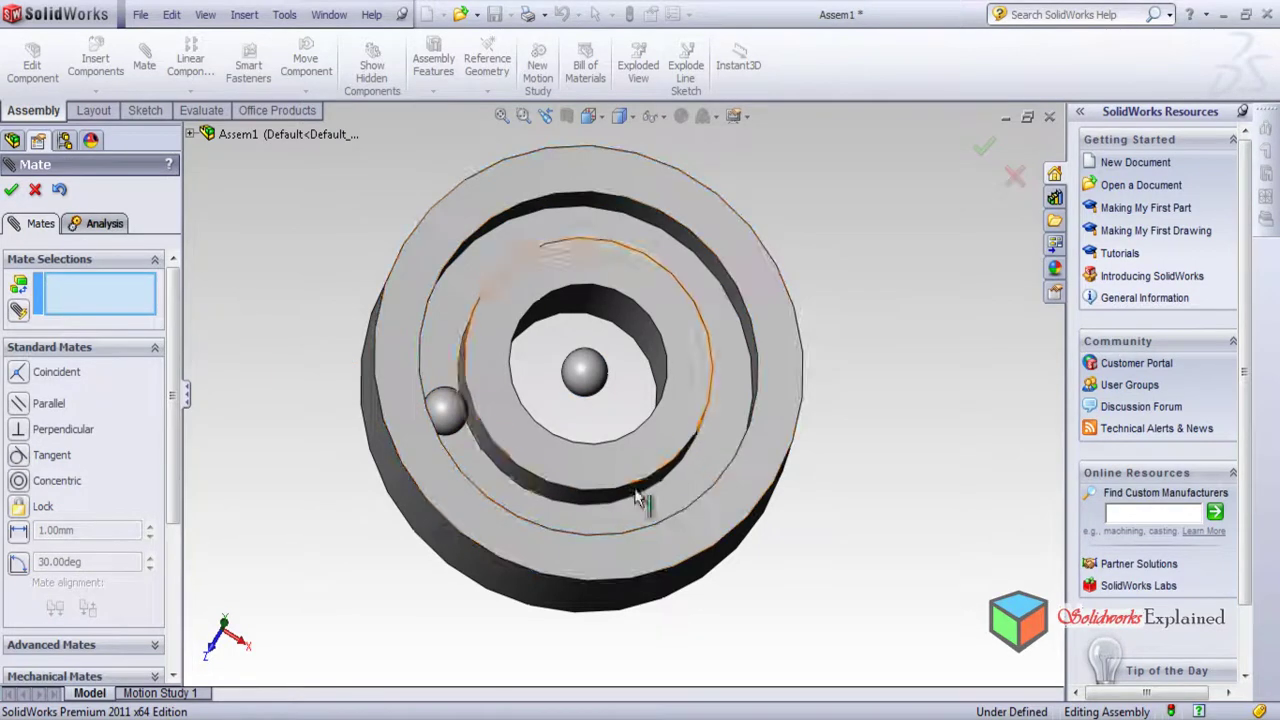
- Mate the second ball tangent to the inner ring's outer wall with flipped alignment, and leave the Mate command
{"action": "left_click", "coordinate": [580, 372]}
{"action": "middle_click_drag", "start_coordinate": [679, 378], "coordinate": [622, 364]}
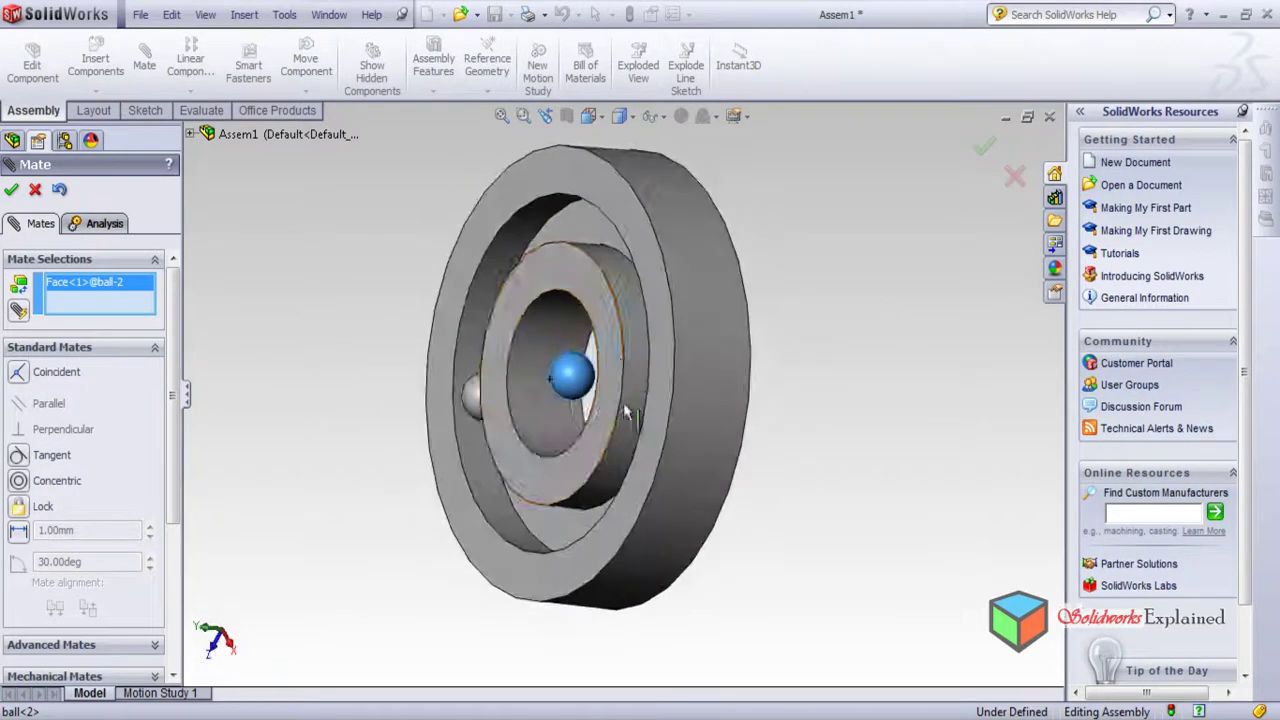
{"action": "left_click", "coordinate": [632, 342]}
{"action": "middle_click_drag", "start_coordinate": [855, 332], "coordinate": [925, 344]}
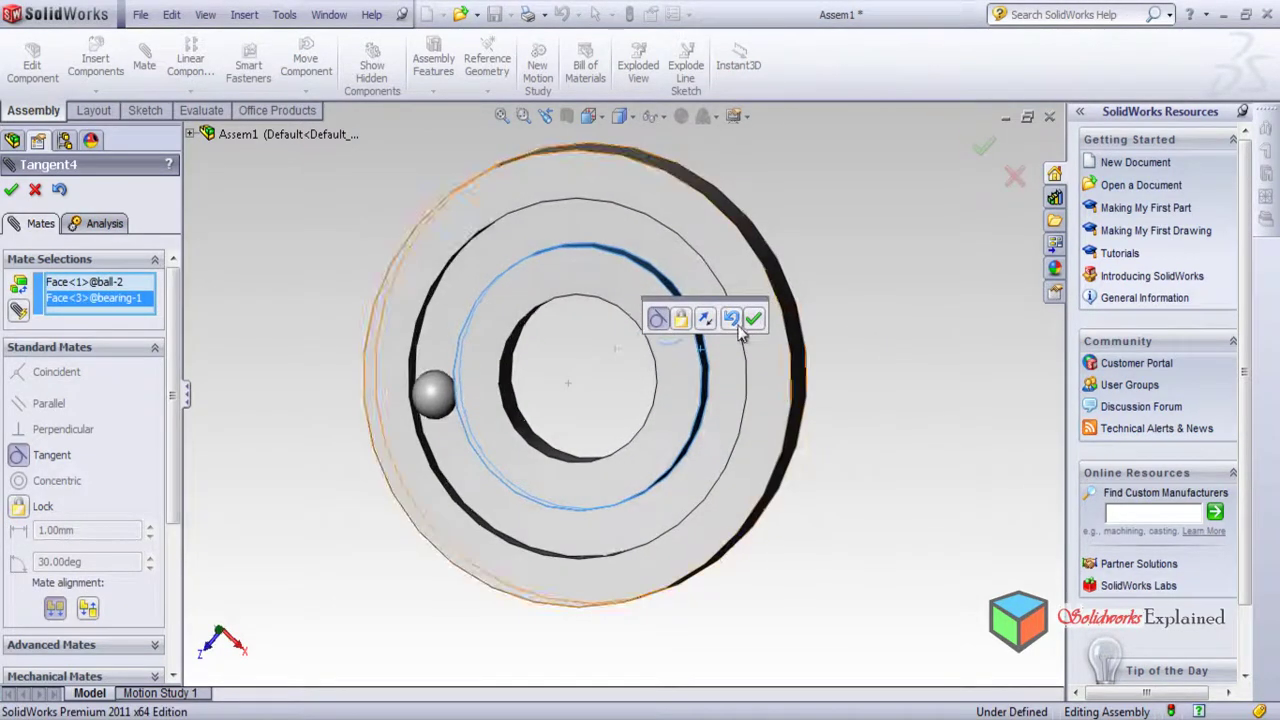
{"action": "left_click", "coordinate": [706, 320]}
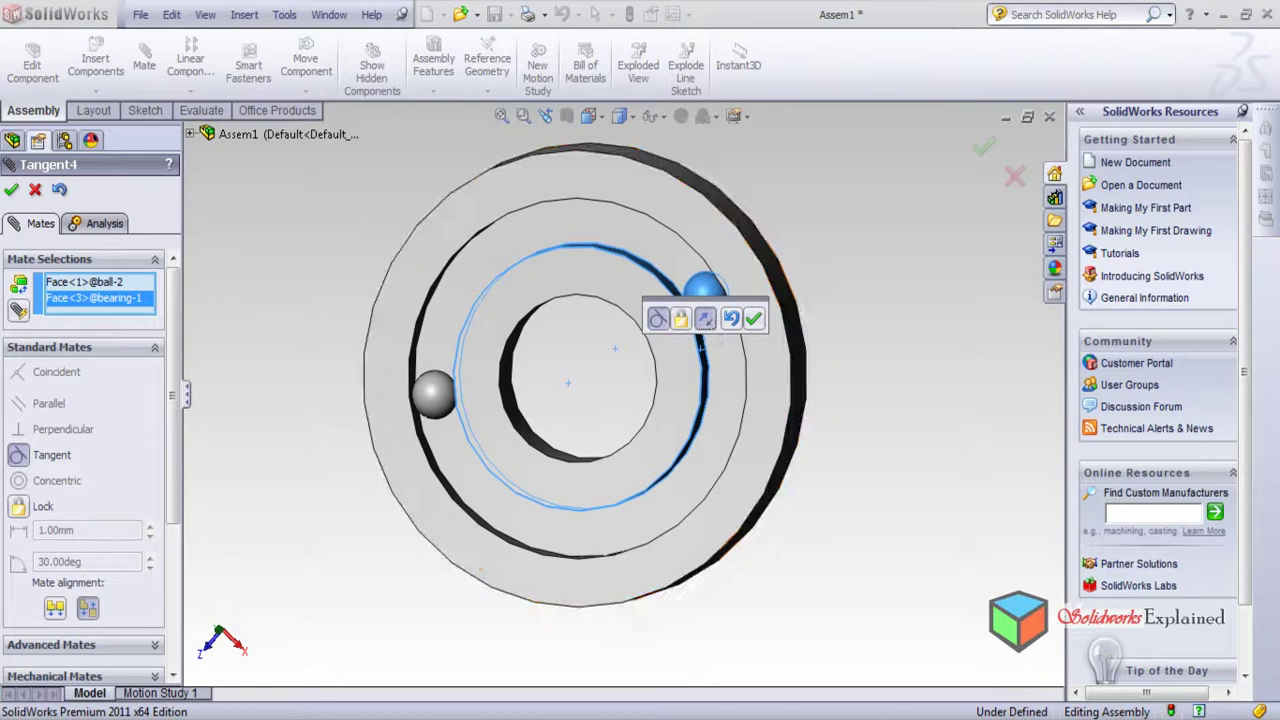
{"action": "left_click", "coordinate": [753, 320]}
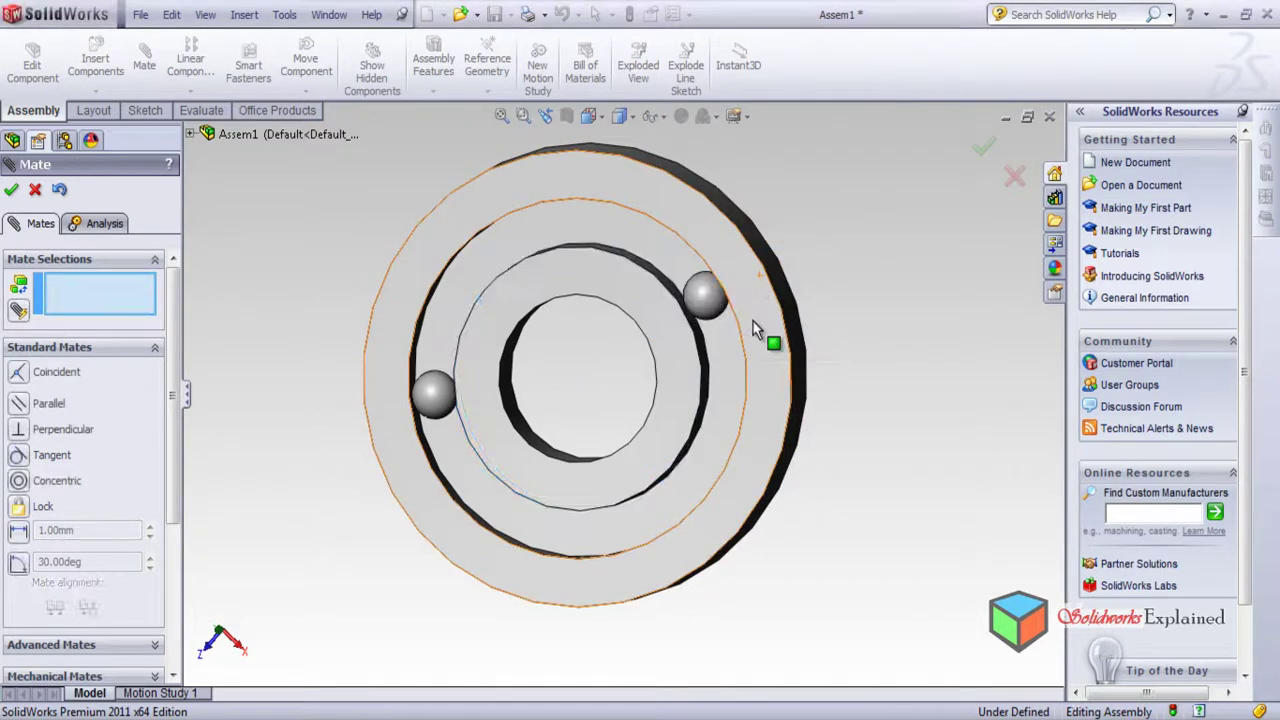
{"action": "left_click", "coordinate": [11, 191]}
- Move the second ball around the groove to just beside the first ball and clear the selection
{"action": "middle_click_drag", "start_coordinate": [551, 363], "coordinate": [577, 306]}
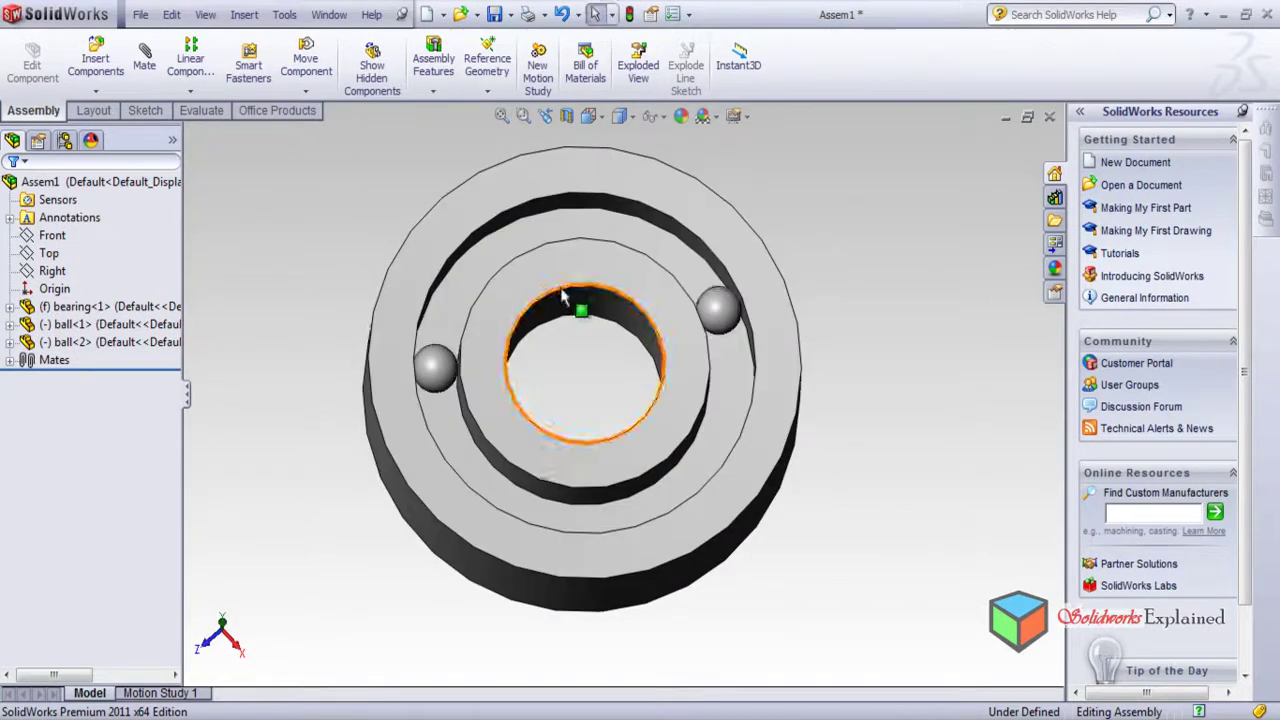
{"action": "left_click_drag", "start_coordinate": [714, 306], "coordinate": [358, 185]}
{"action": "key", "text": "Escape"}
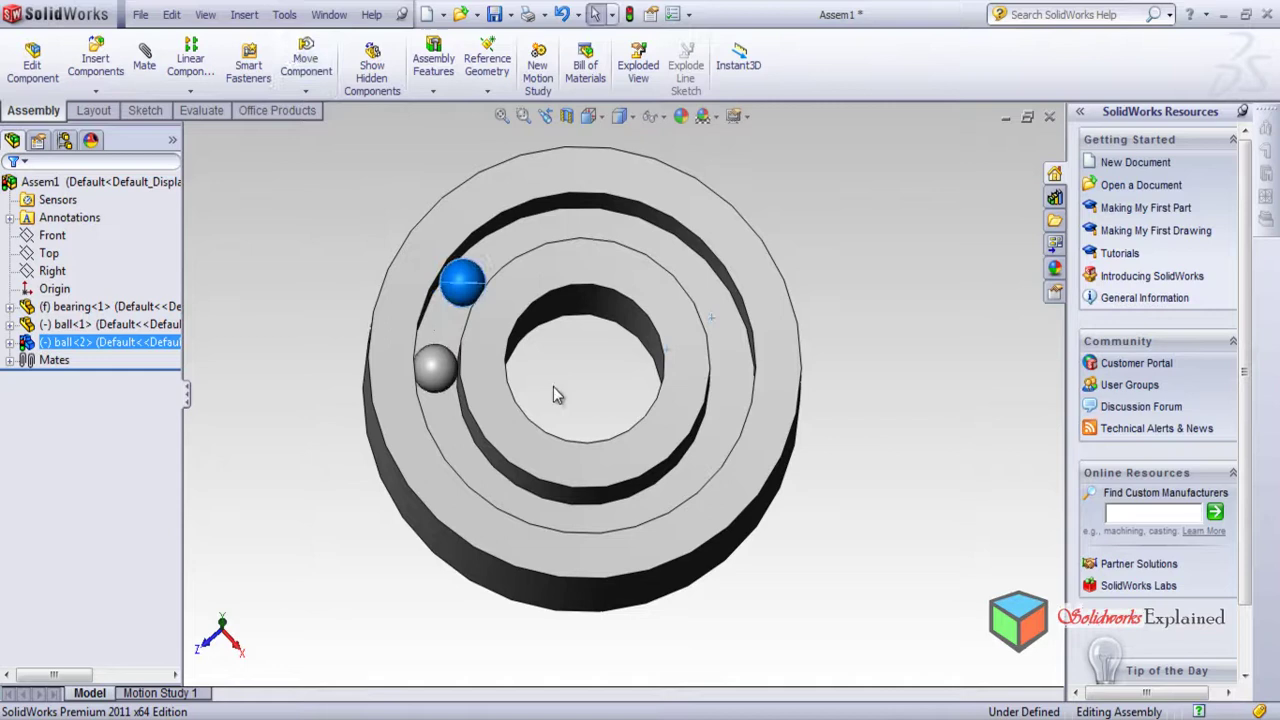
- Add a 0 mm distance mate between the second ball and the first ball, and leave the Mate command
{"action": "key", "text": "Escape"}
{"action": "left_click", "coordinate": [463, 281]}
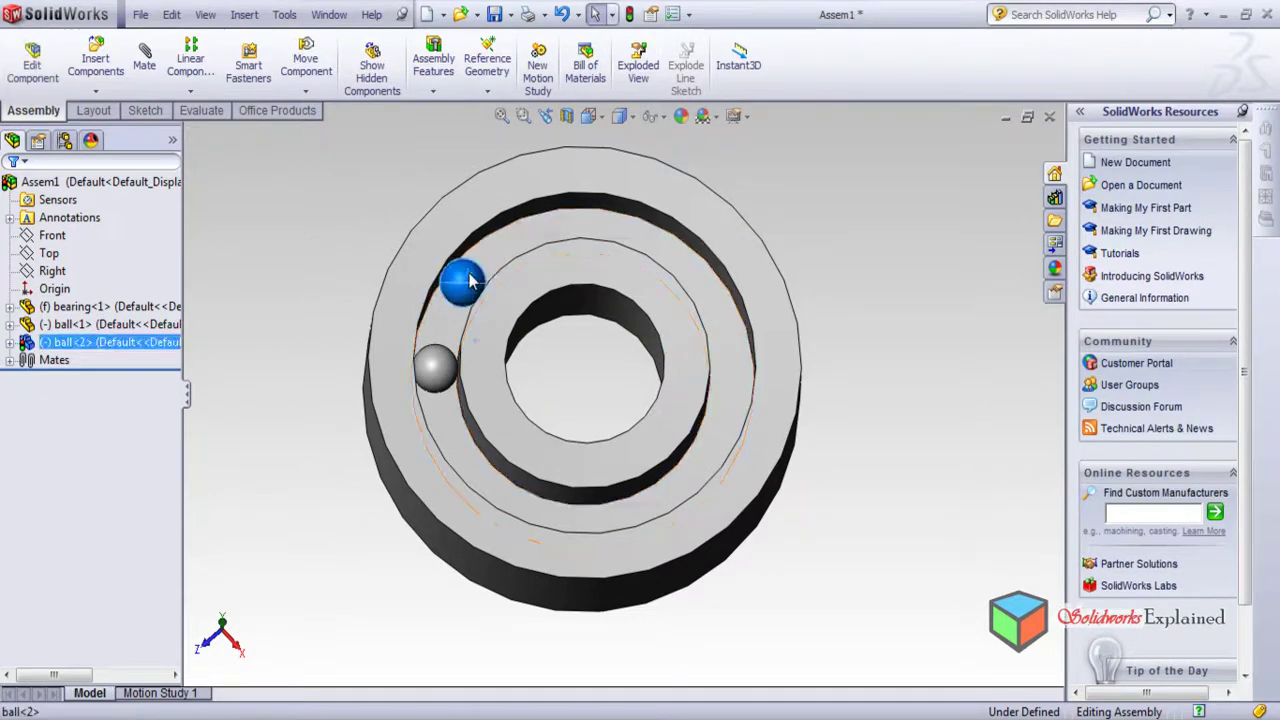
{"action": "left_click", "coordinate": [148, 52]}
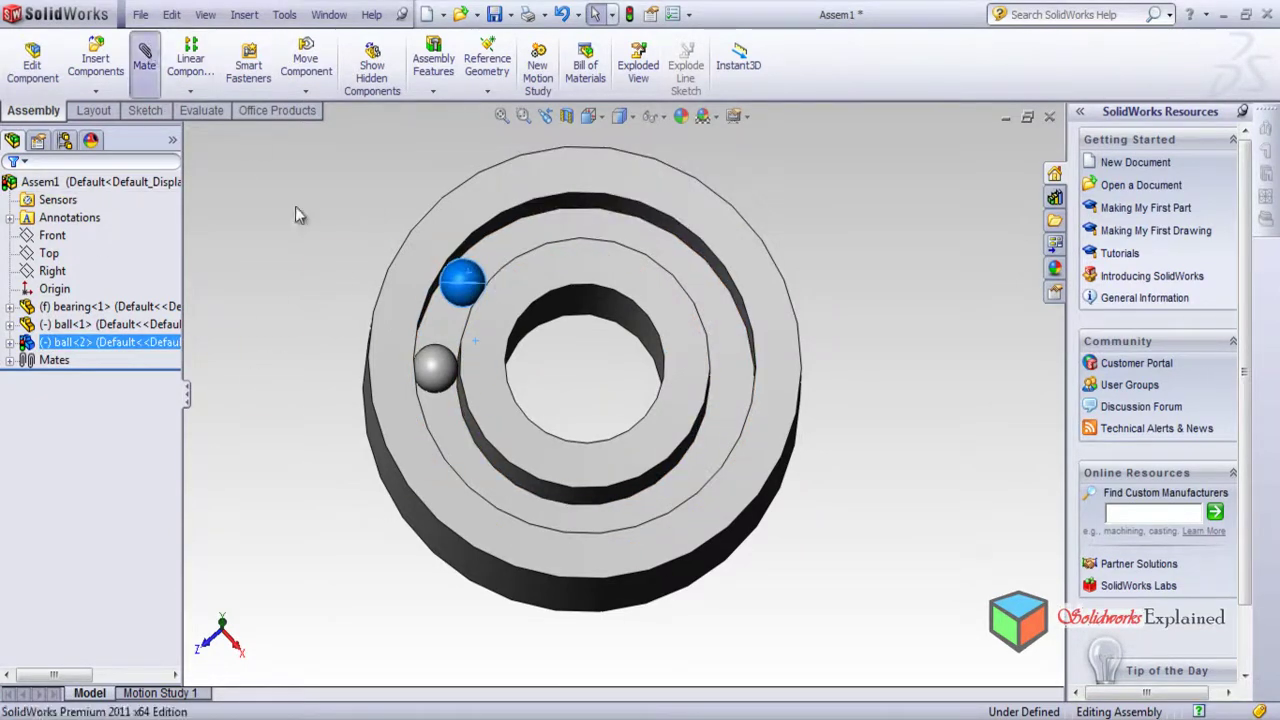
{"action": "left_click", "coordinate": [441, 383]}
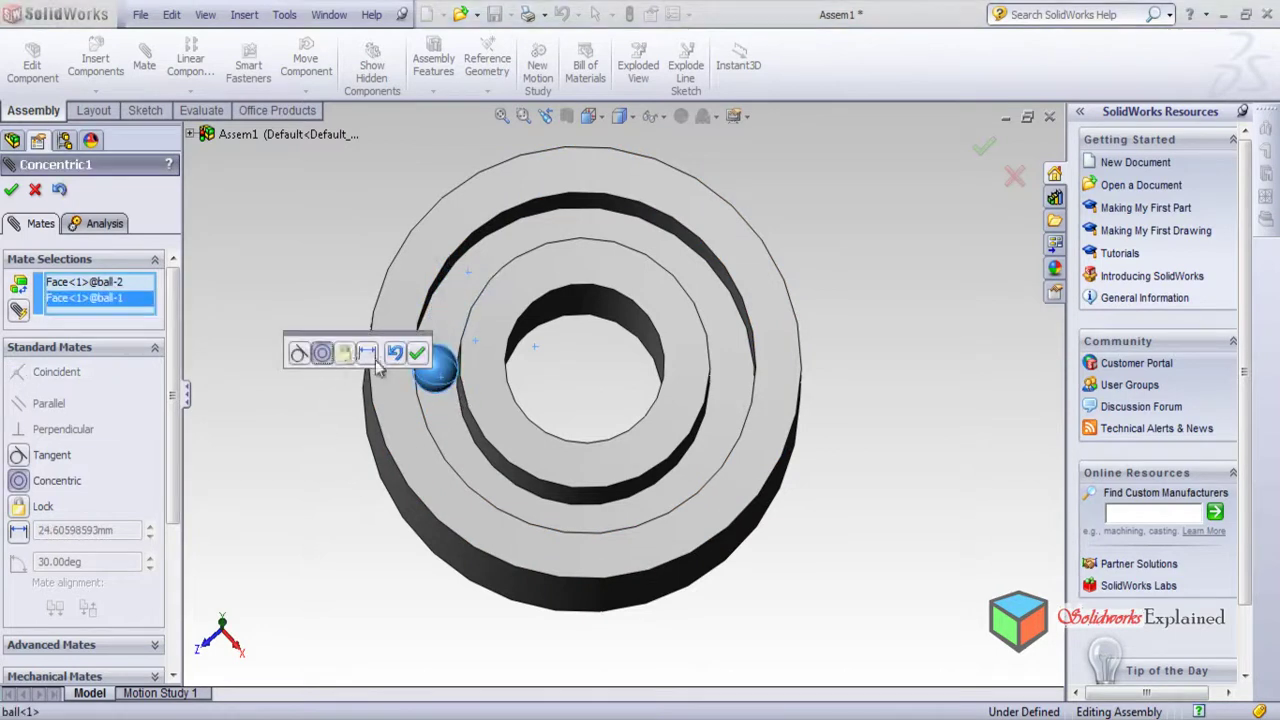
{"action": "left_click", "coordinate": [367, 353]}
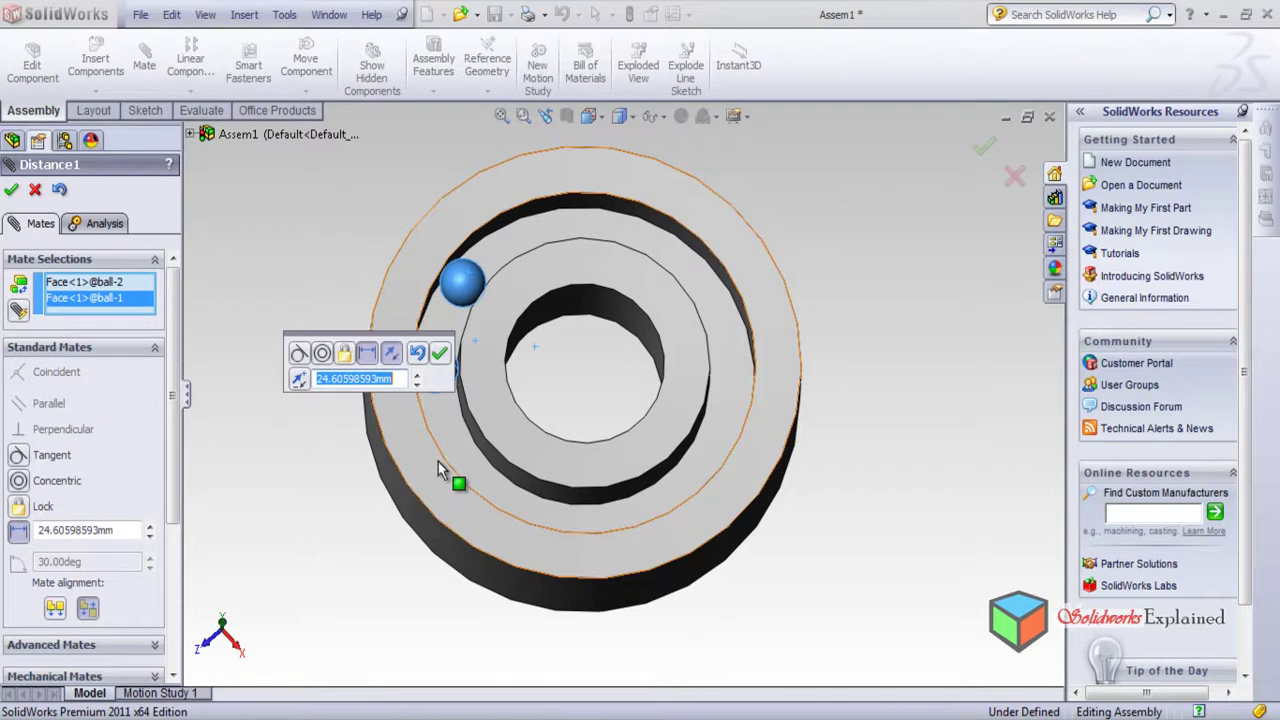
{"action": "type", "text": "0"}
{"action": "key", "text": "Return"}
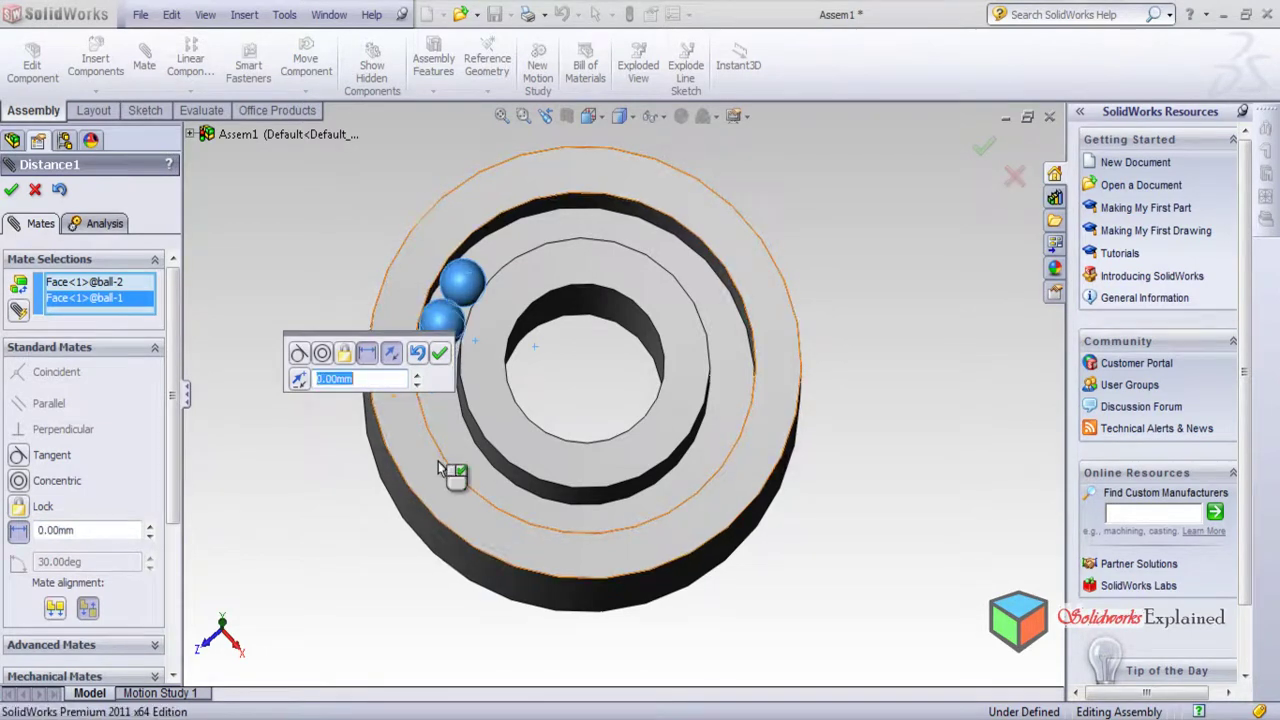
{"action": "left_click", "coordinate": [440, 355]}
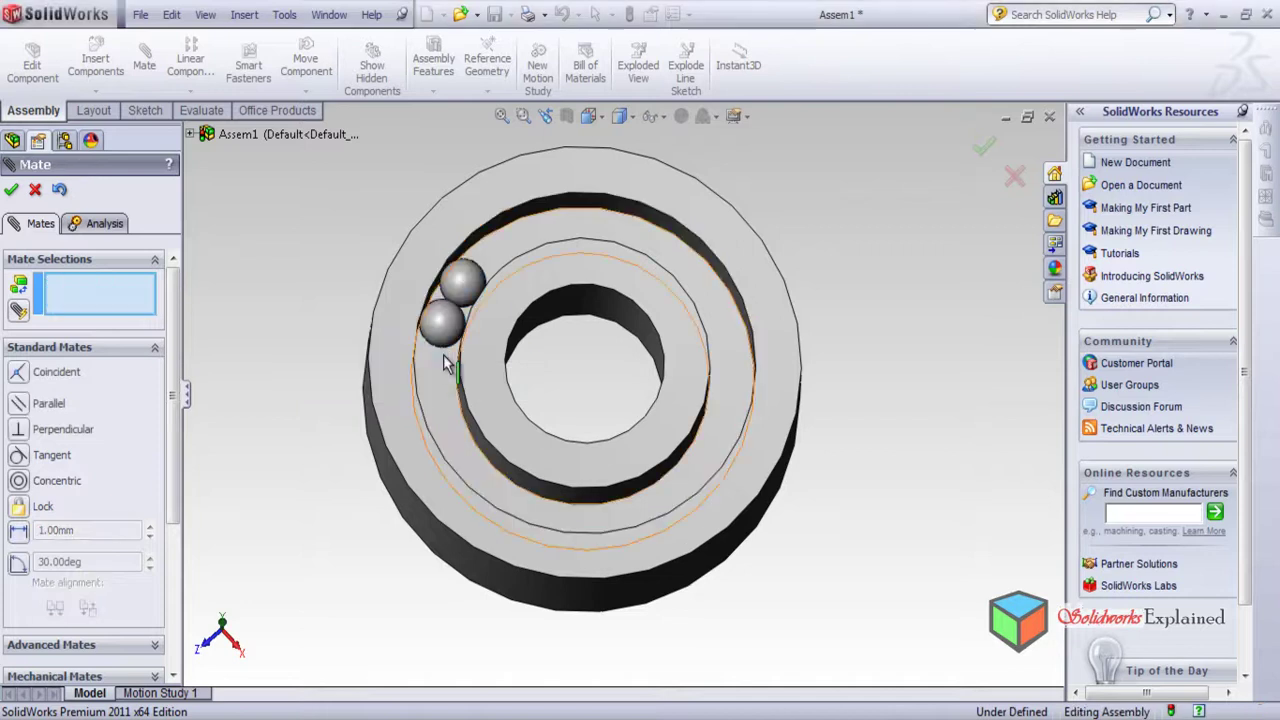
{"action": "left_click", "coordinate": [33, 191]}
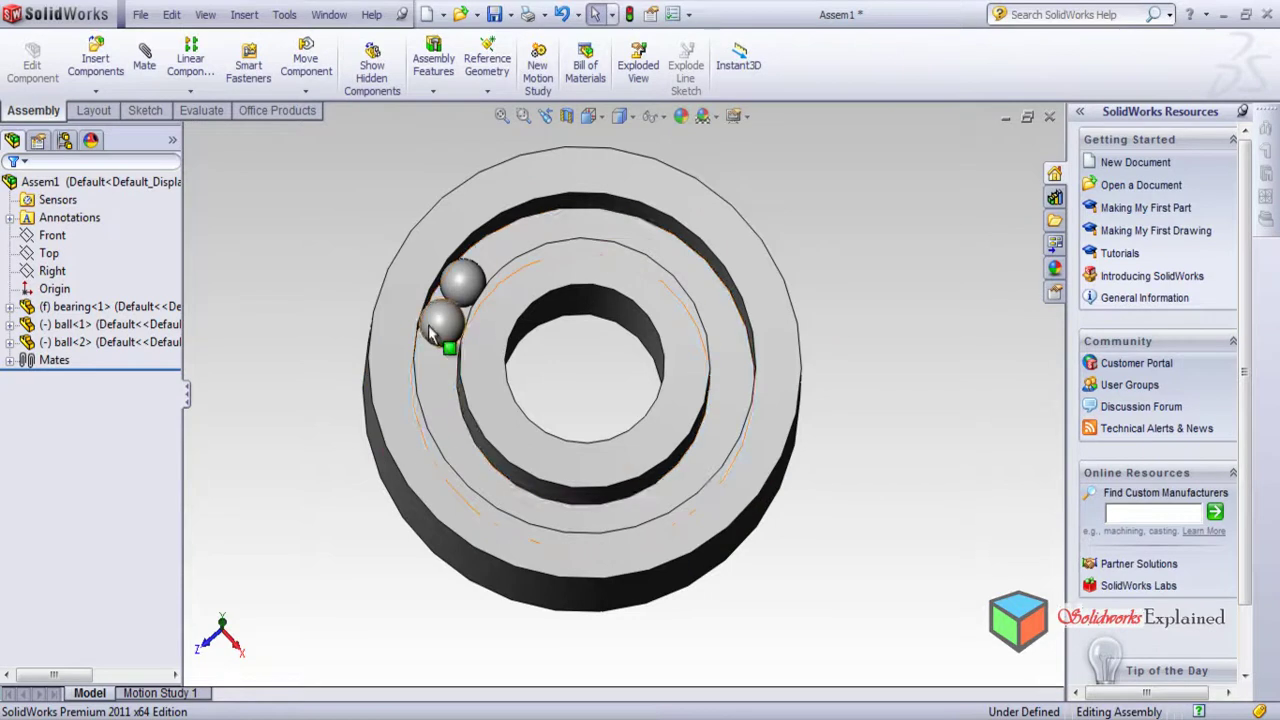
- Move the first ball around the groove to test how the two linked balls travel together, and clear the selection
{"action": "left_click_drag", "start_coordinate": [433, 333], "coordinate": [405, 288]}
{"action": "key", "text": "Escape"}
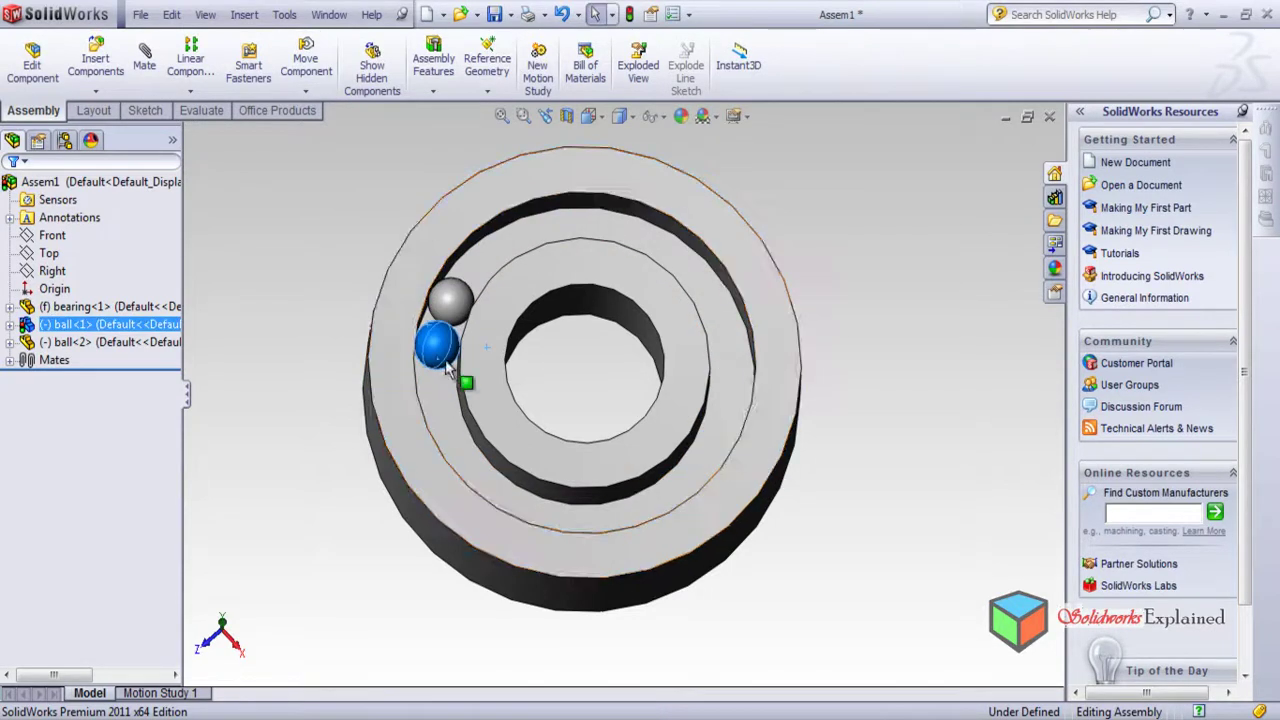
{"action": "left_click_drag", "start_coordinate": [447, 368], "coordinate": [545, 205]}
{"action": "key", "text": "Escape"}
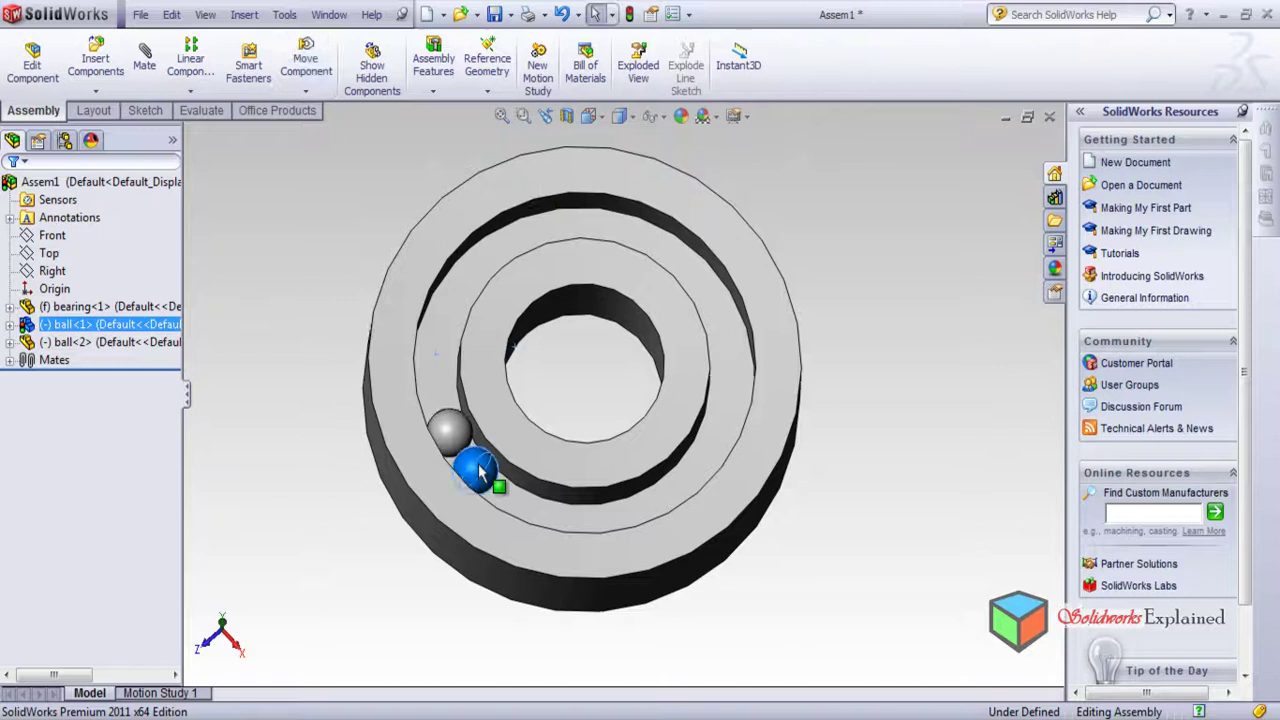
{"action": "left_click_drag", "start_coordinate": [480, 470], "coordinate": [763, 265]}
{"action": "left_click_drag", "start_coordinate": [670, 147], "coordinate": [280, 217]}
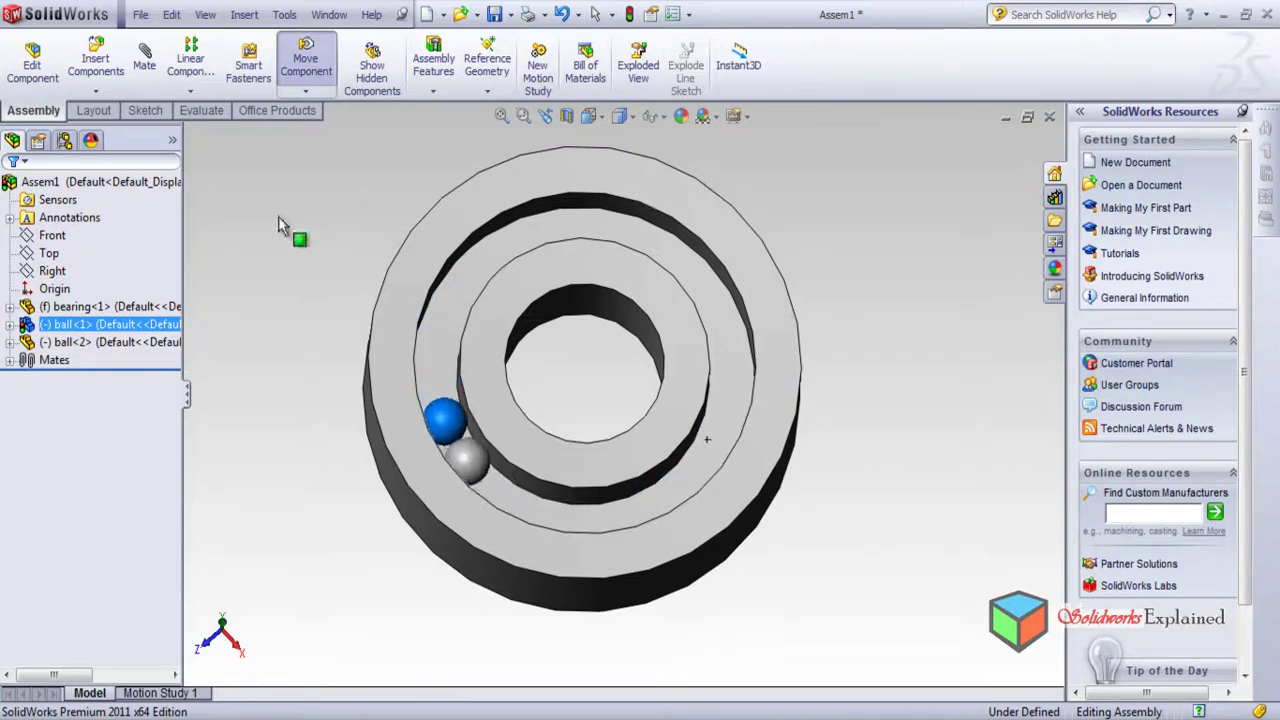
{"action": "left_click", "coordinate": [316, 45]}
{"action": "left_click", "coordinate": [300, 380]}
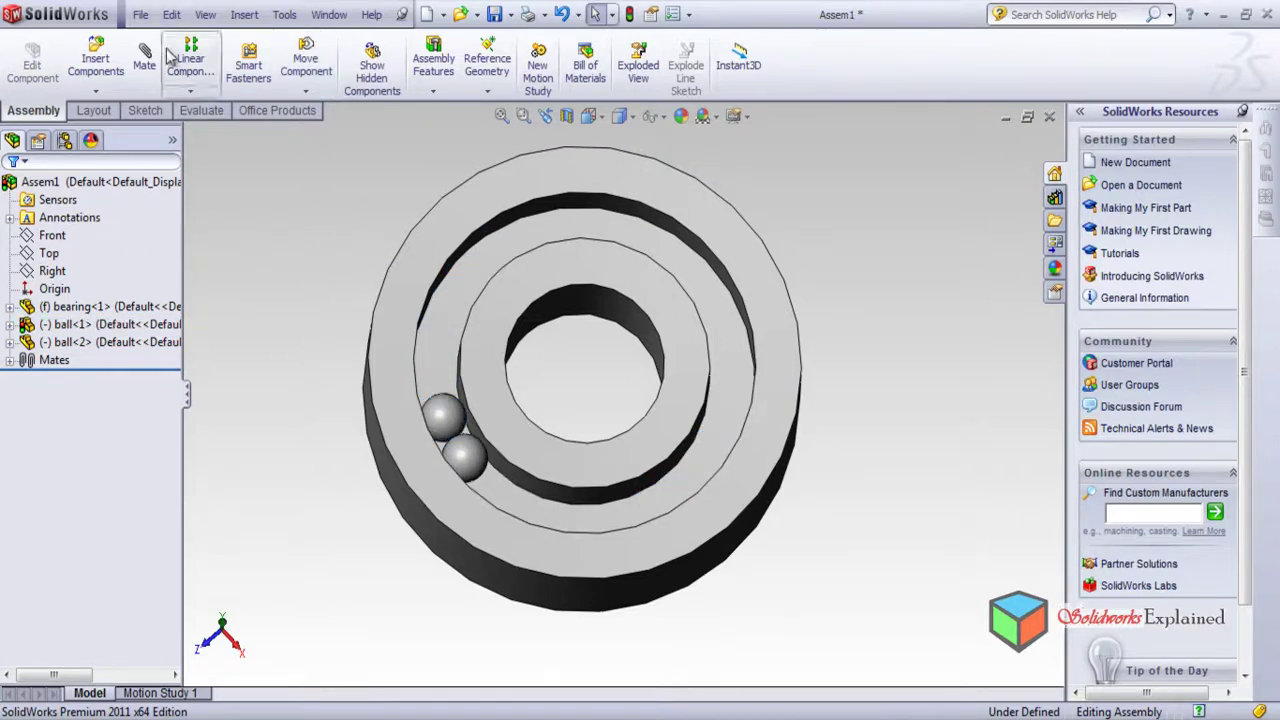
- Insert a third copy of the ball part and place it outside the bearing
{"action": "left_click", "coordinate": [97, 62]}
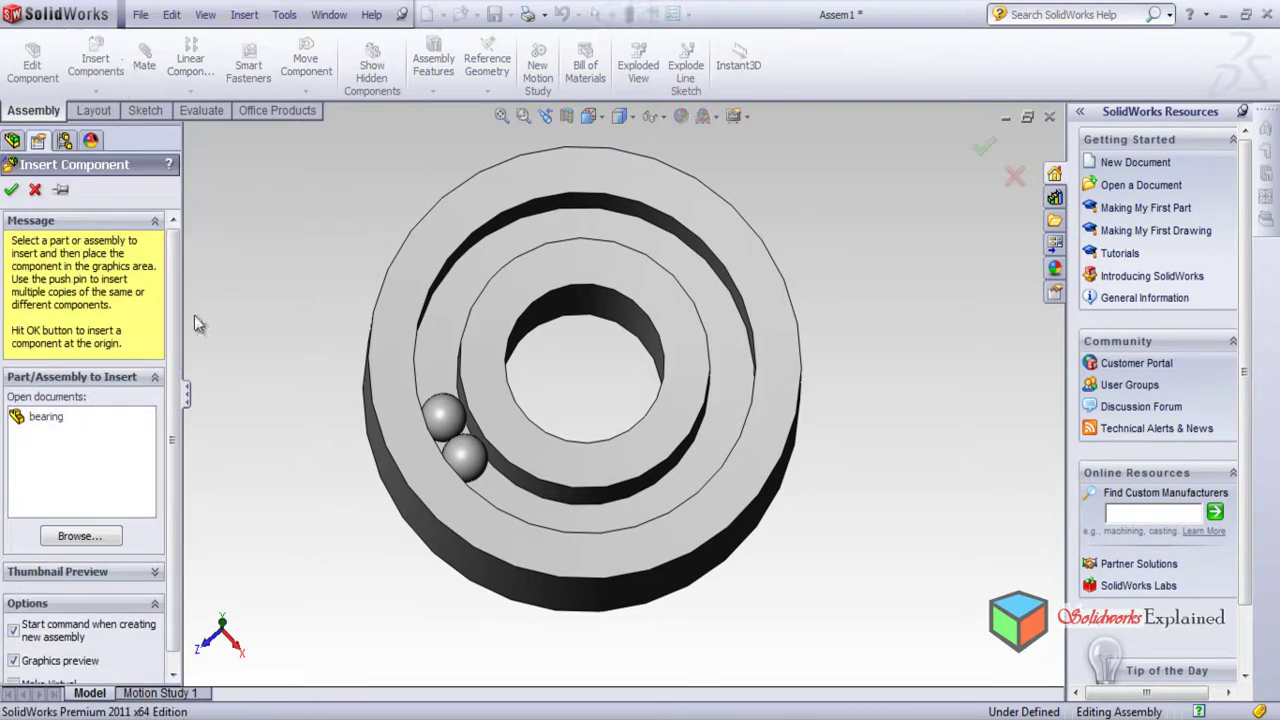
{"action": "left_click", "coordinate": [81, 537]}
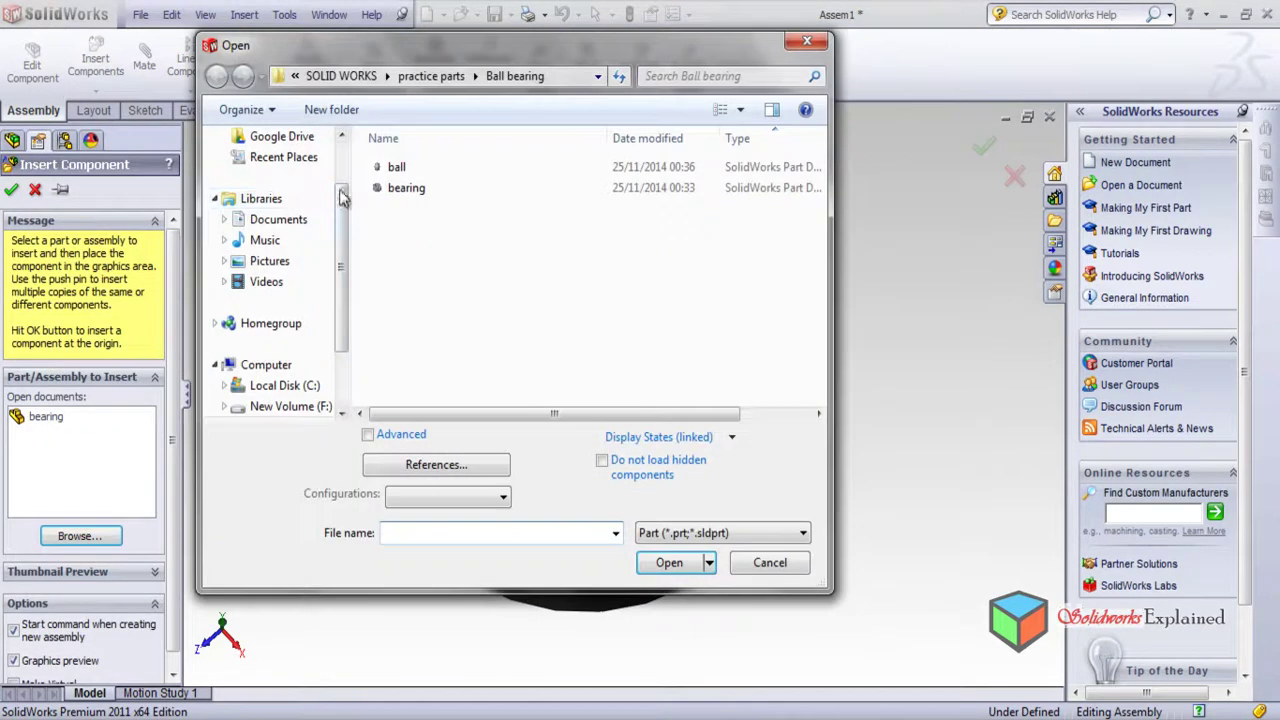
{"action": "double_click", "coordinate": [432, 172]}
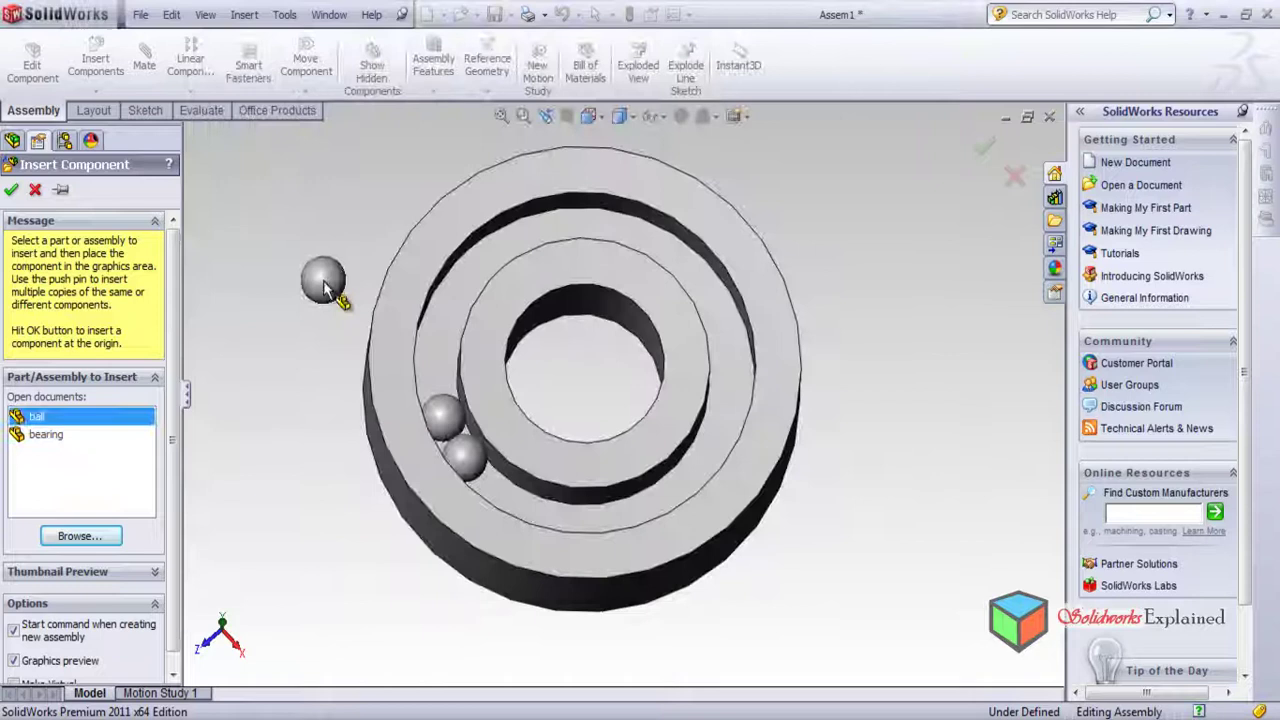
{"action": "left_click", "coordinate": [263, 262]}
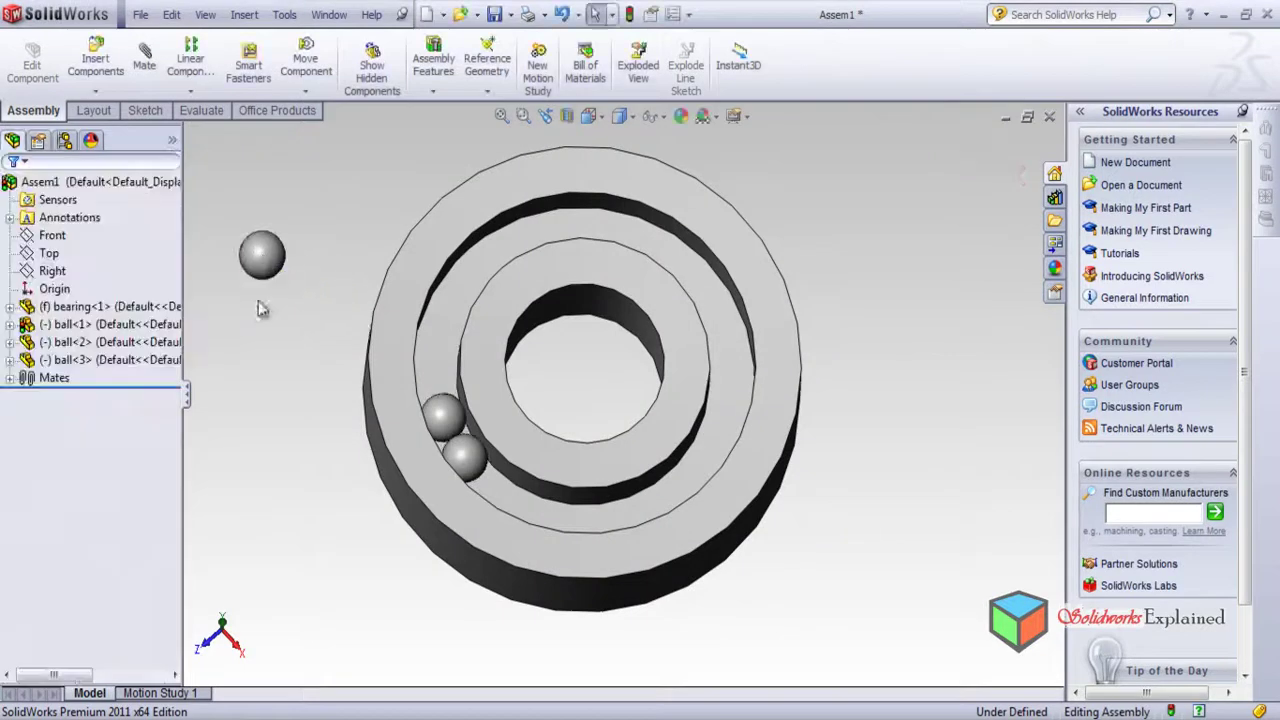
- Add a tangent mate between the third ball and the floor face of the bearing's groove
{"action": "left_click", "coordinate": [257, 250]}
{"action": "left_click", "coordinate": [144, 58]}
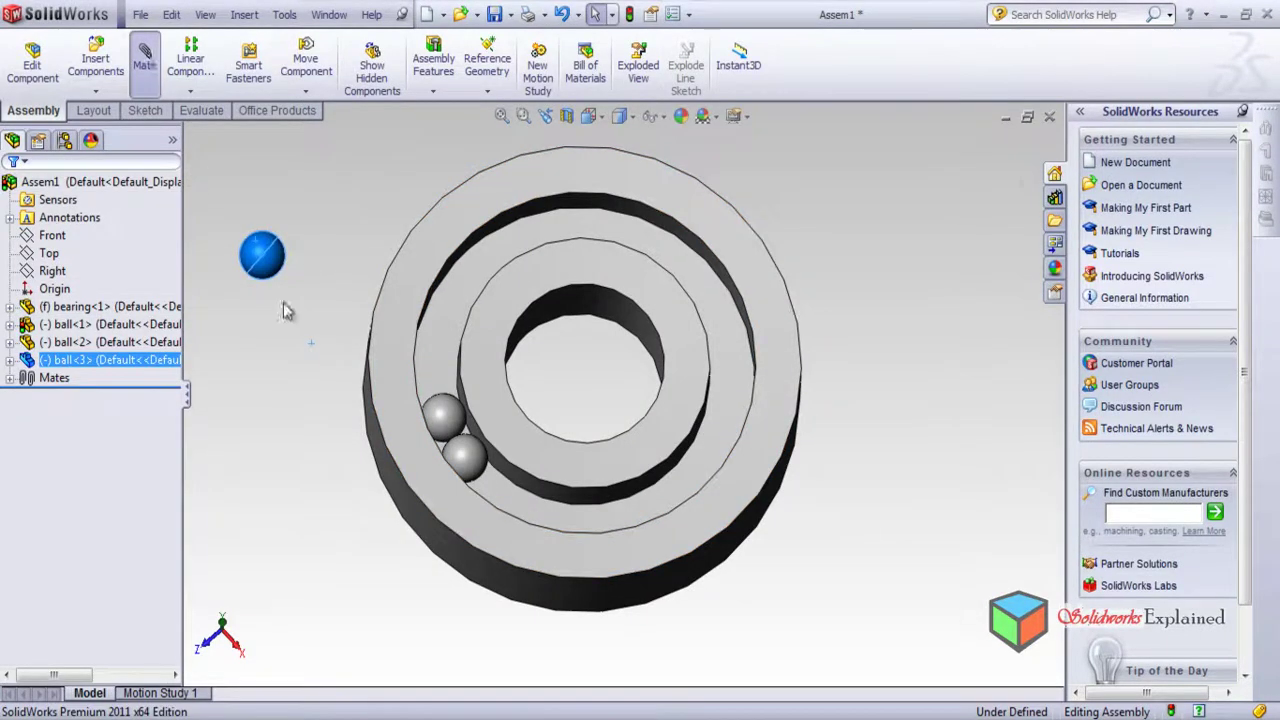
{"action": "left_click", "coordinate": [441, 306]}
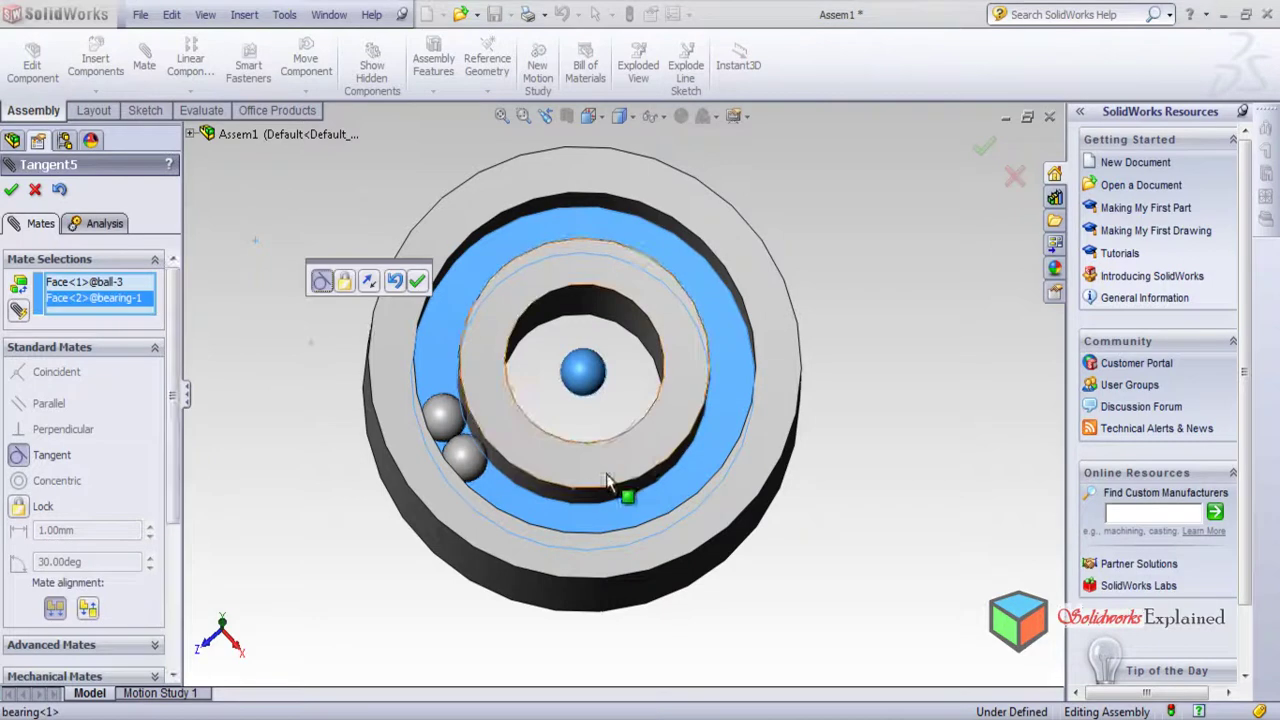
{"action": "left_click", "coordinate": [11, 190]}
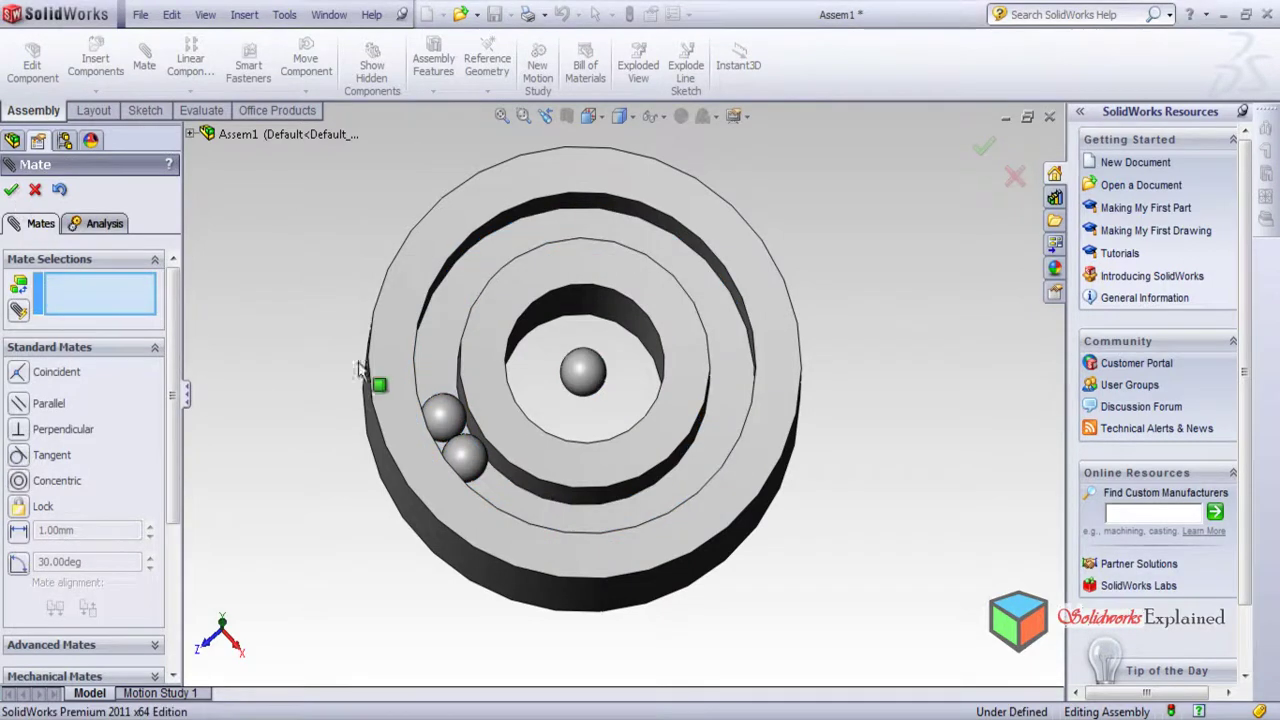
- Mate the third ball tangent to the inner ring's outer wall with flipped alignment
{"action": "left_click", "coordinate": [576, 368]}
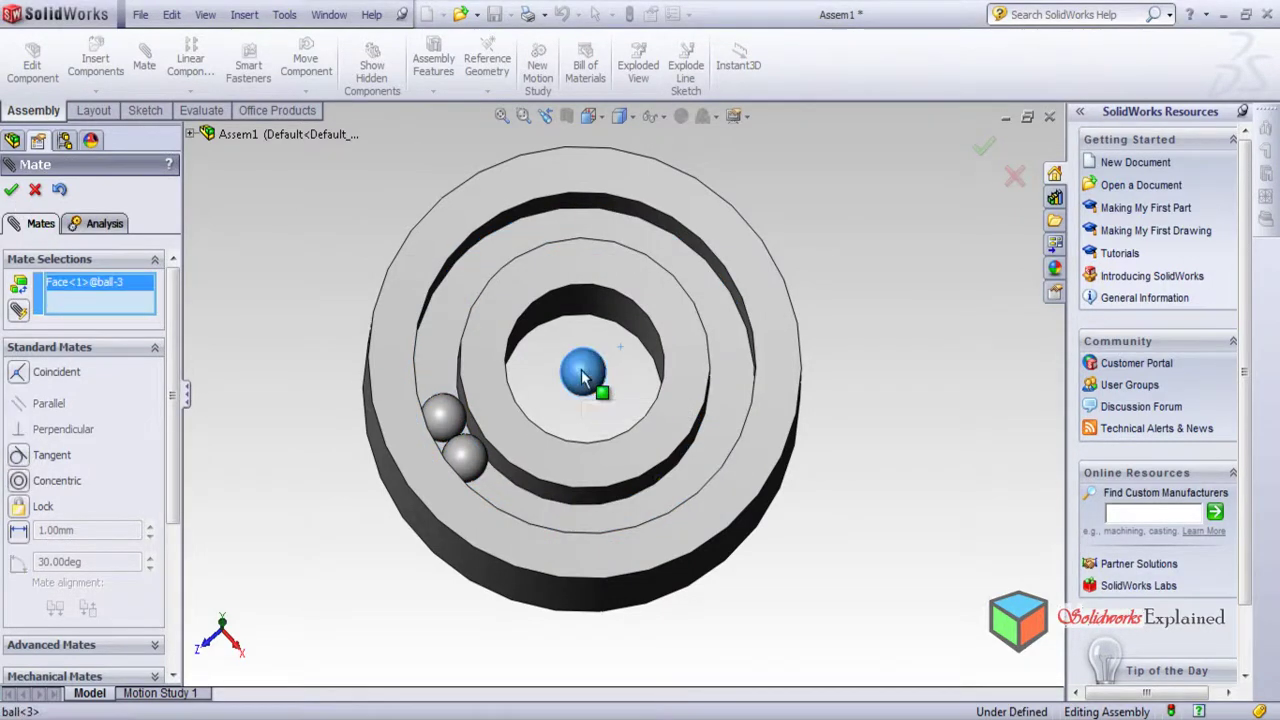
{"action": "left_click", "coordinate": [584, 503]}
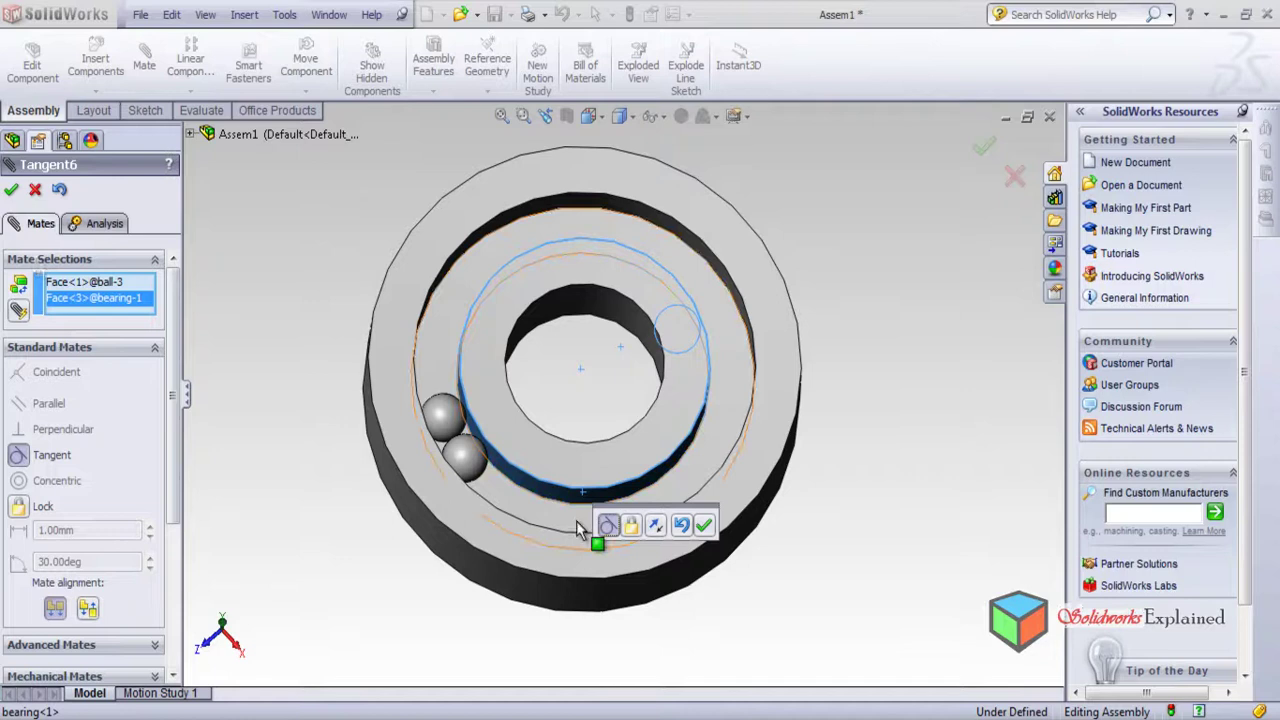
{"action": "left_click", "coordinate": [655, 527]}
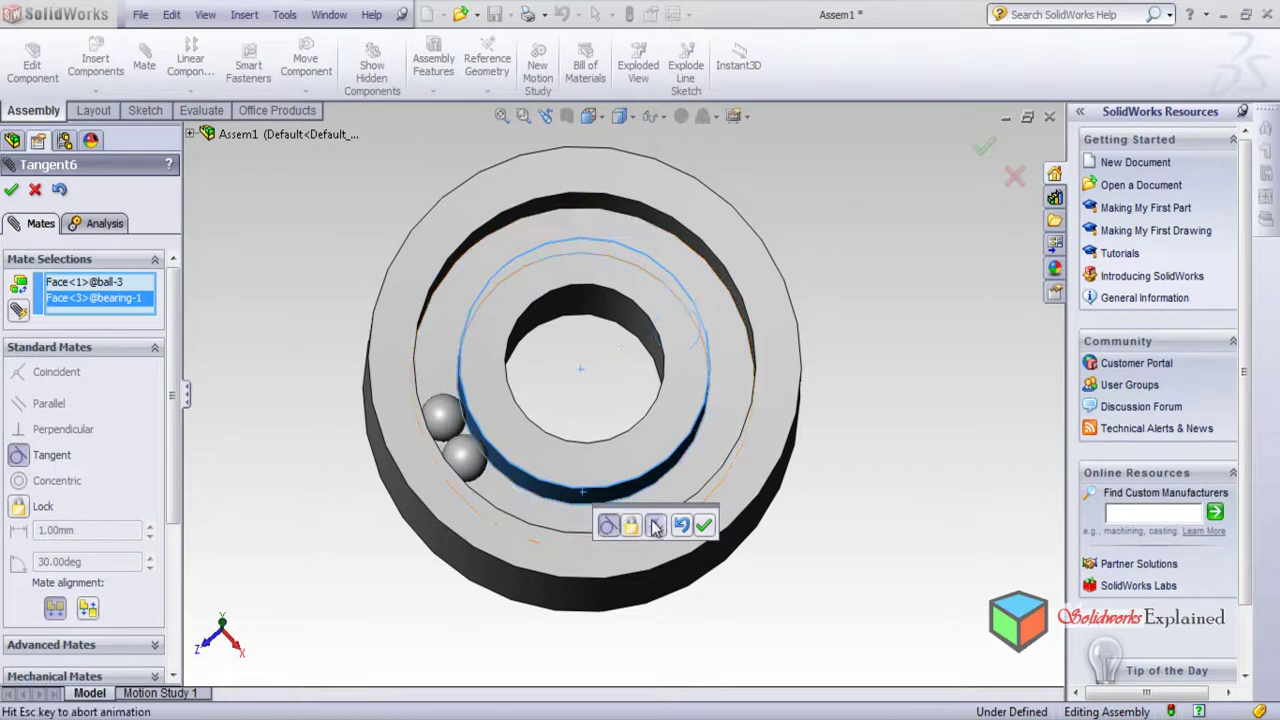
{"action": "left_click", "coordinate": [9, 192]}
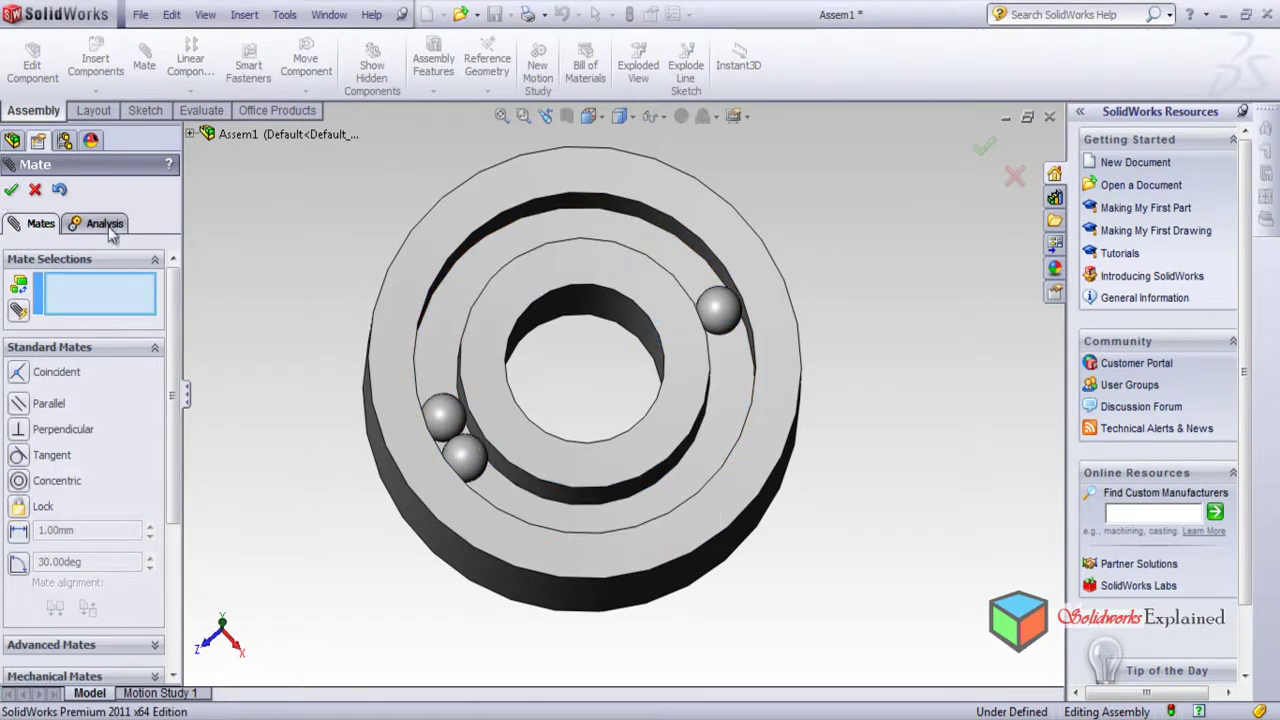
- Move the third ball around the groove to just beside the second ball and leave the Mate command
{"action": "left_click_drag", "start_coordinate": [718, 312], "coordinate": [462, 520]}
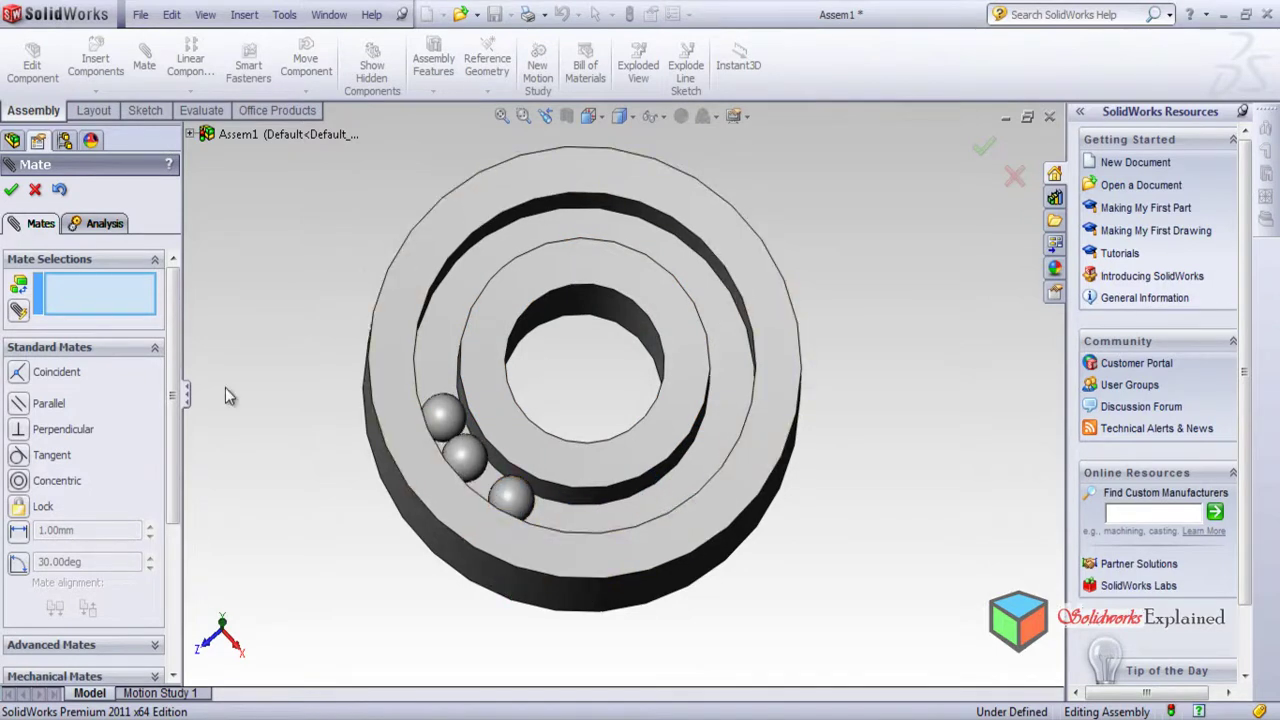
{"action": "left_click", "coordinate": [31, 194]}
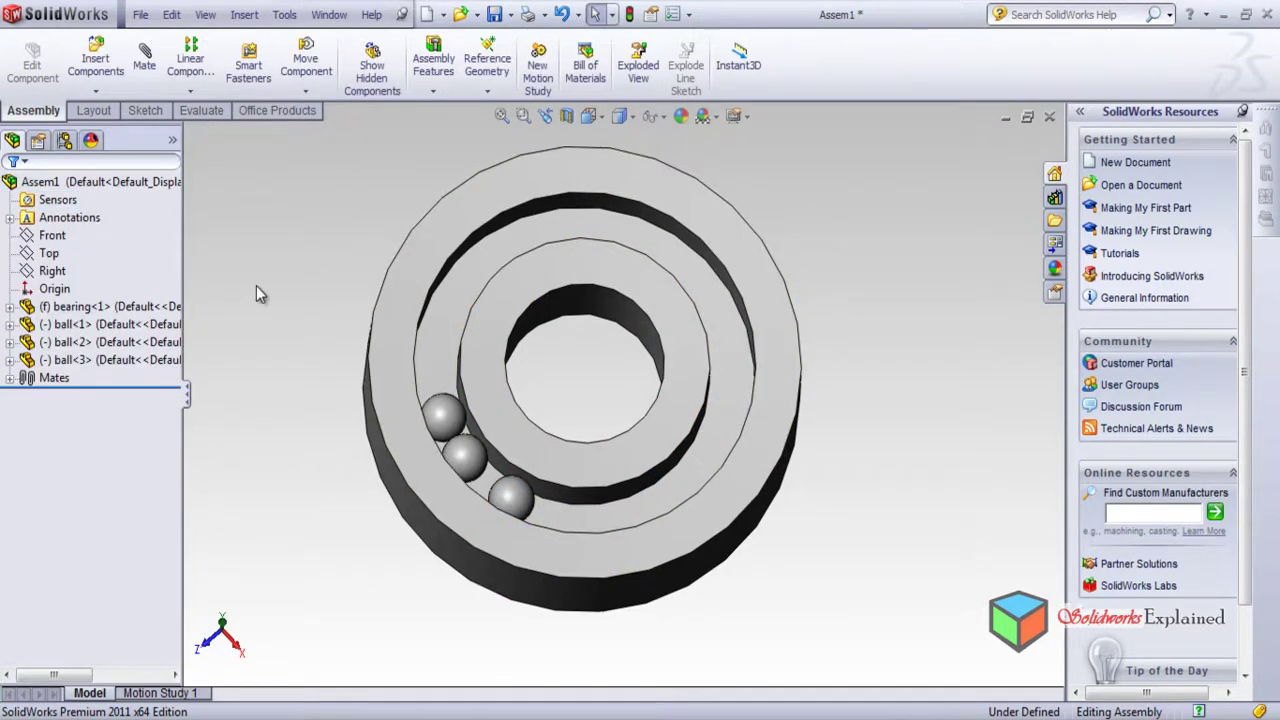
{"action": "left_click", "coordinate": [511, 500]}
{"action": "left_click_drag", "start_coordinate": [511, 505], "coordinate": [479, 532]}
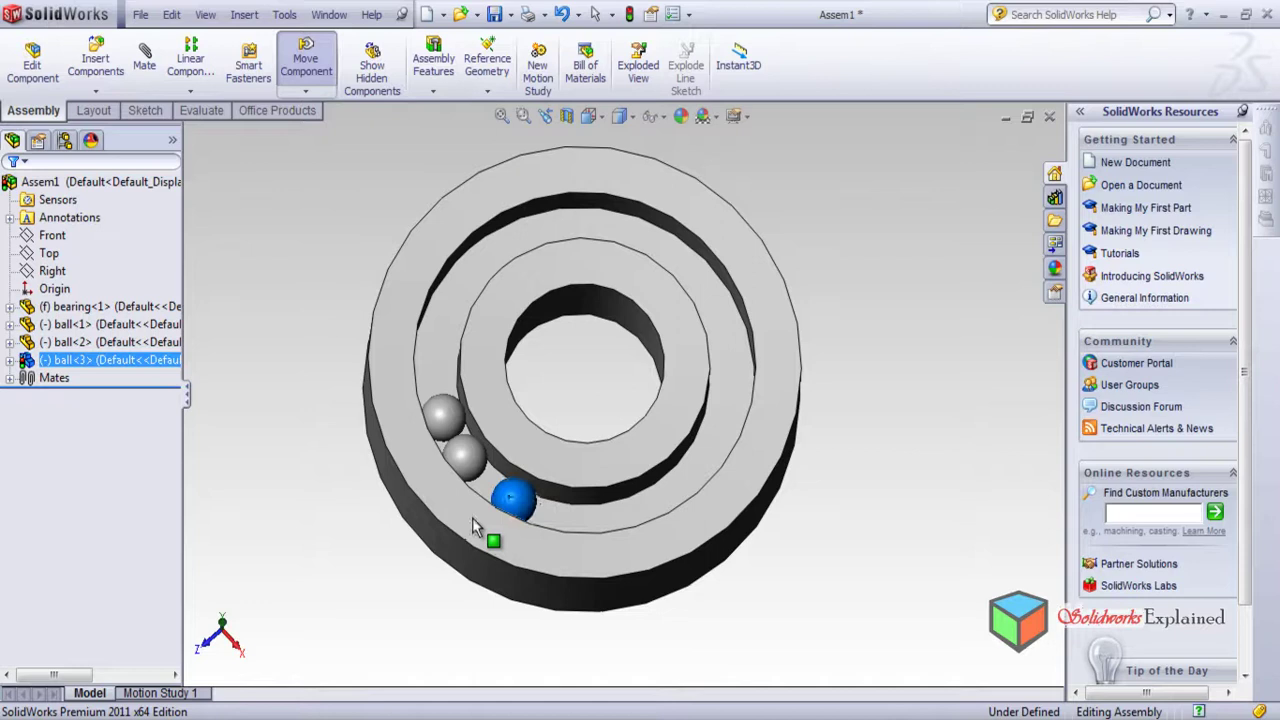
- Add a 0 mm distance mate between the third ball and the second ball, and leave the Mate command
{"action": "left_click", "coordinate": [144, 58]}
{"action": "left_click", "coordinate": [468, 447]}
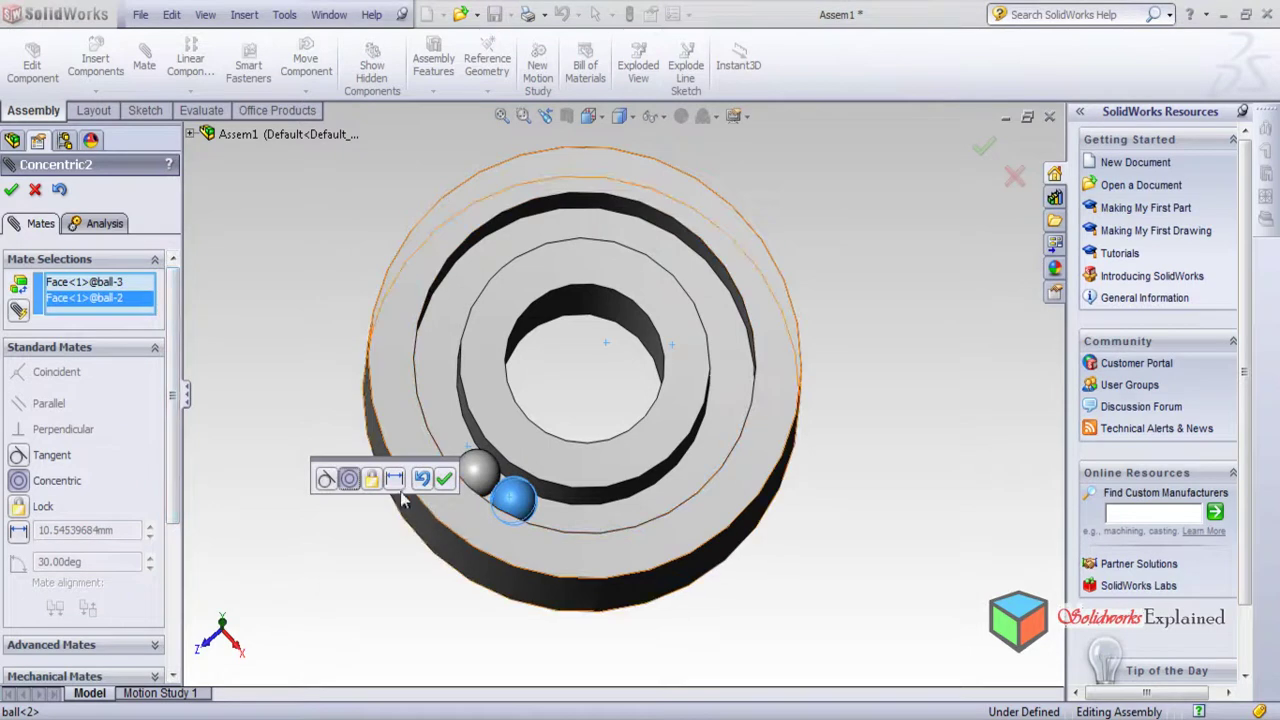
{"action": "left_click", "coordinate": [394, 479]}
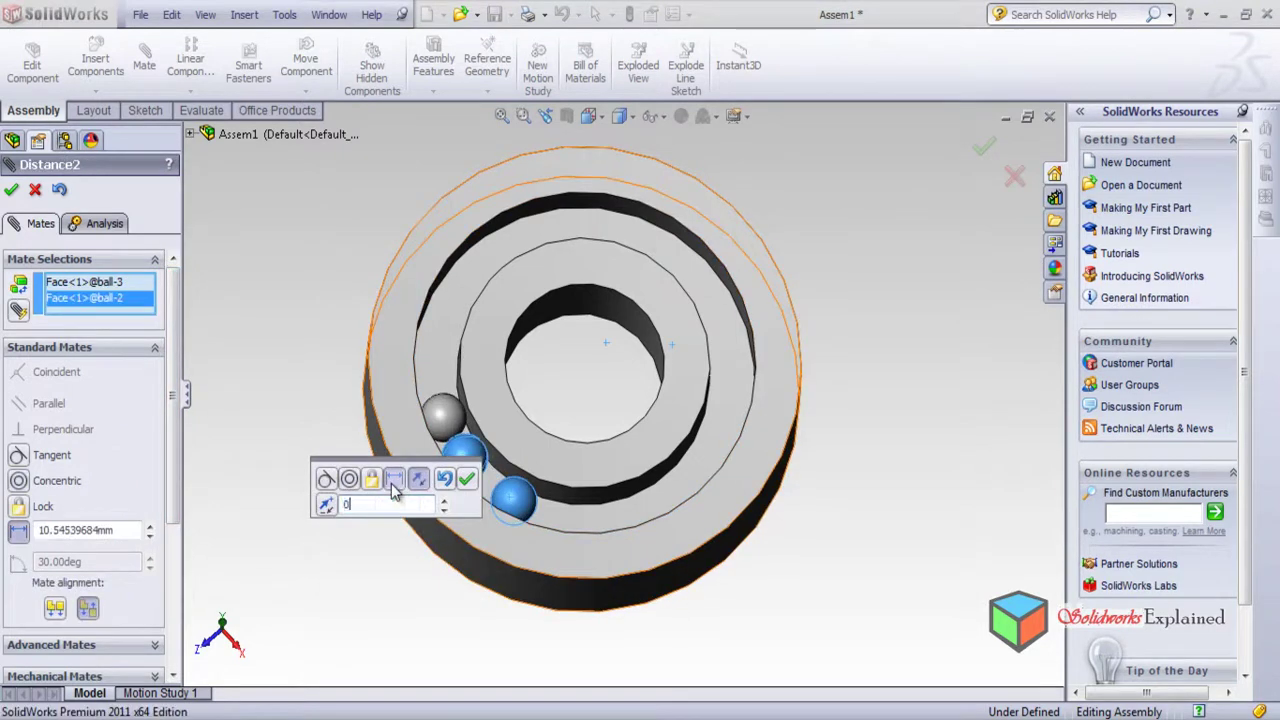
{"action": "type", "text": "0"}
{"action": "key", "text": "Return"}
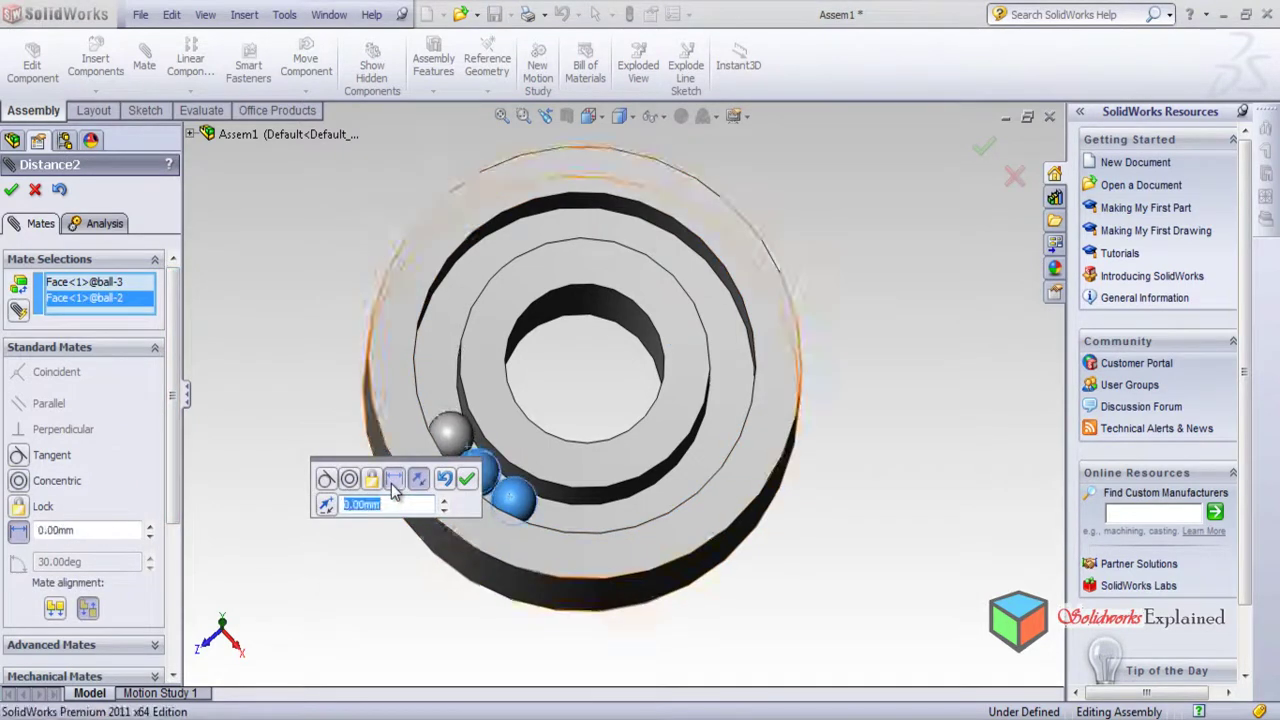
{"action": "left_click", "coordinate": [15, 192]}
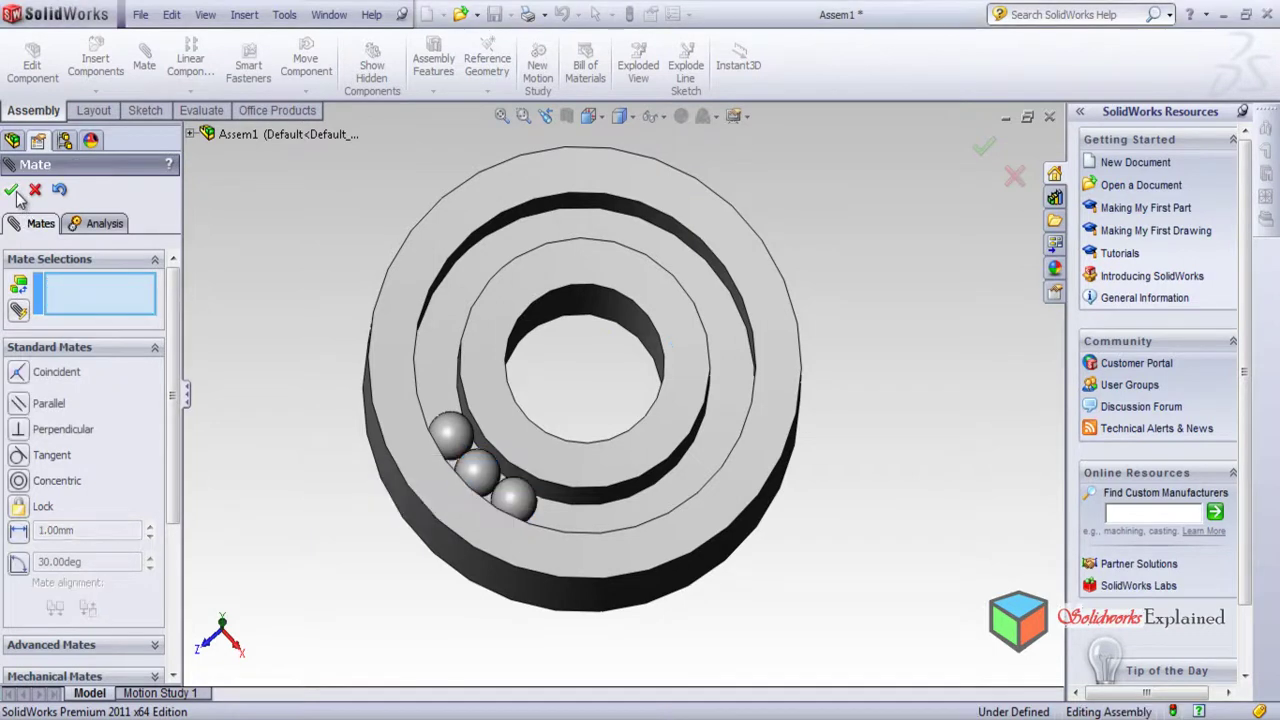
{"action": "left_click", "coordinate": [35, 190]}
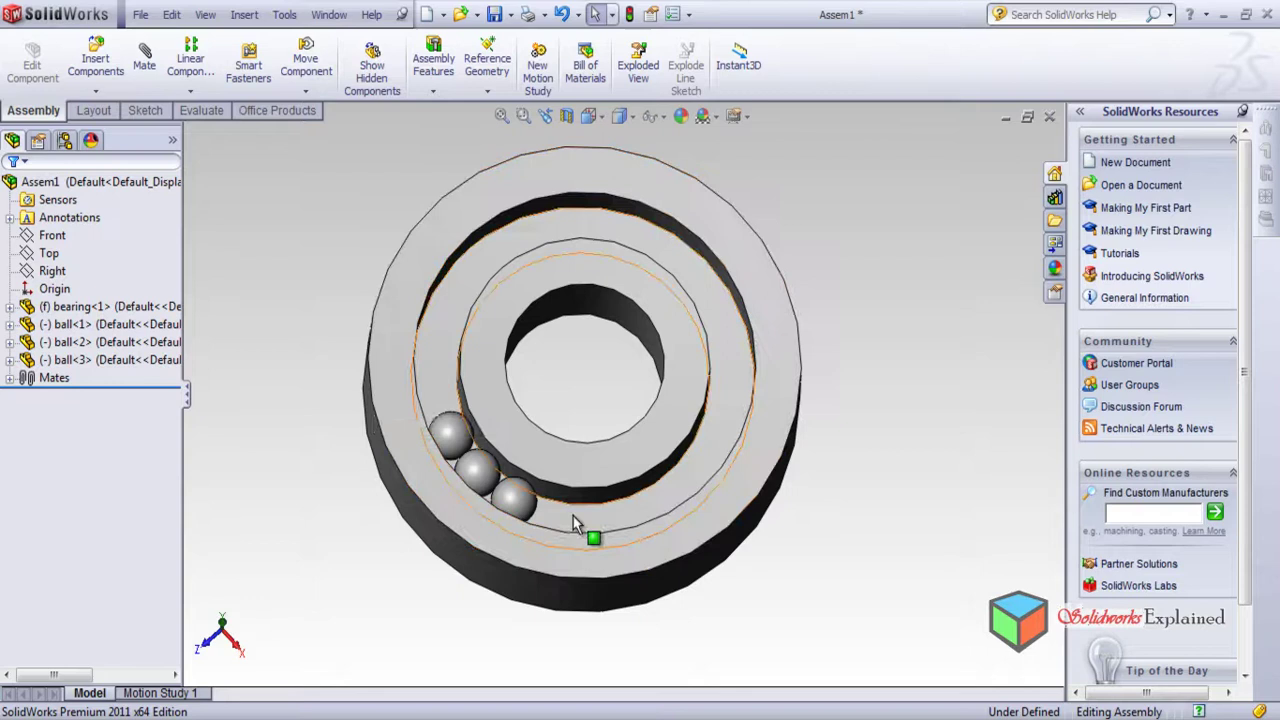
- Move the third and second balls around the groove to test the motion of the linked row, and clear the selection
{"action": "left_click_drag", "start_coordinate": [520, 503], "coordinate": [355, 162]}
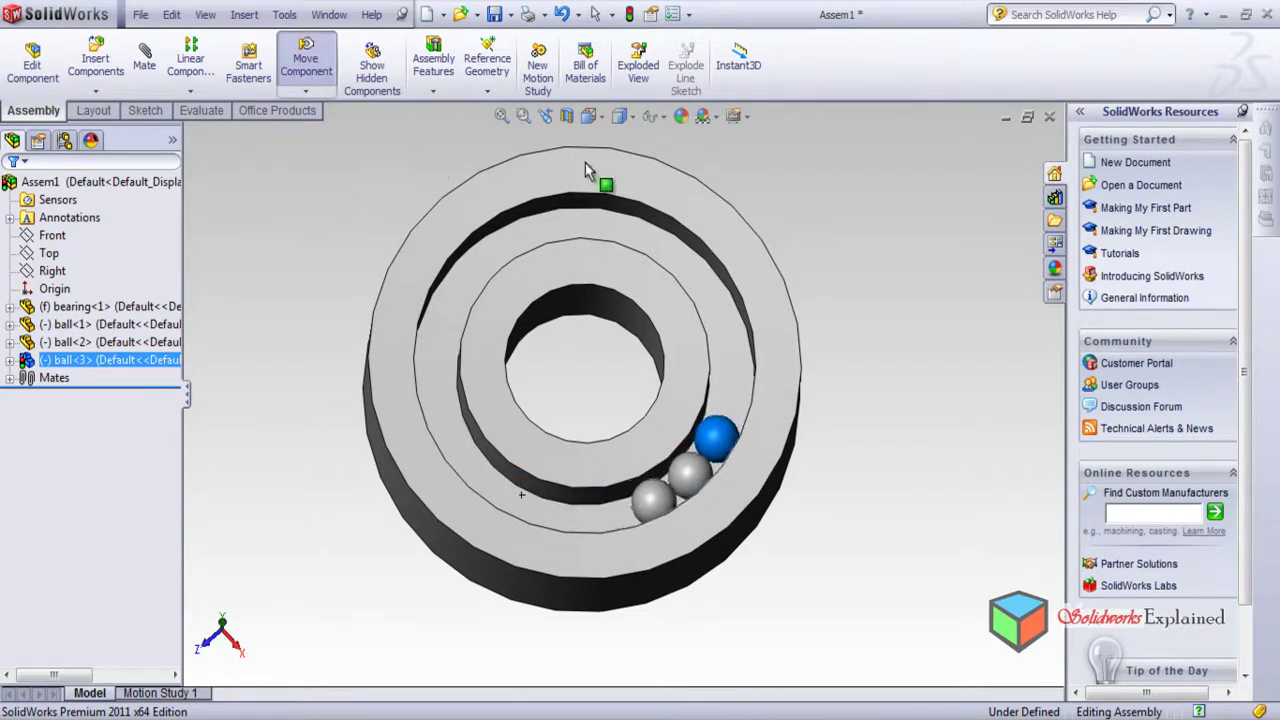
{"action": "left_click_drag", "start_coordinate": [585, 163], "coordinate": [300, 243]}
{"action": "key", "text": "Escape"}
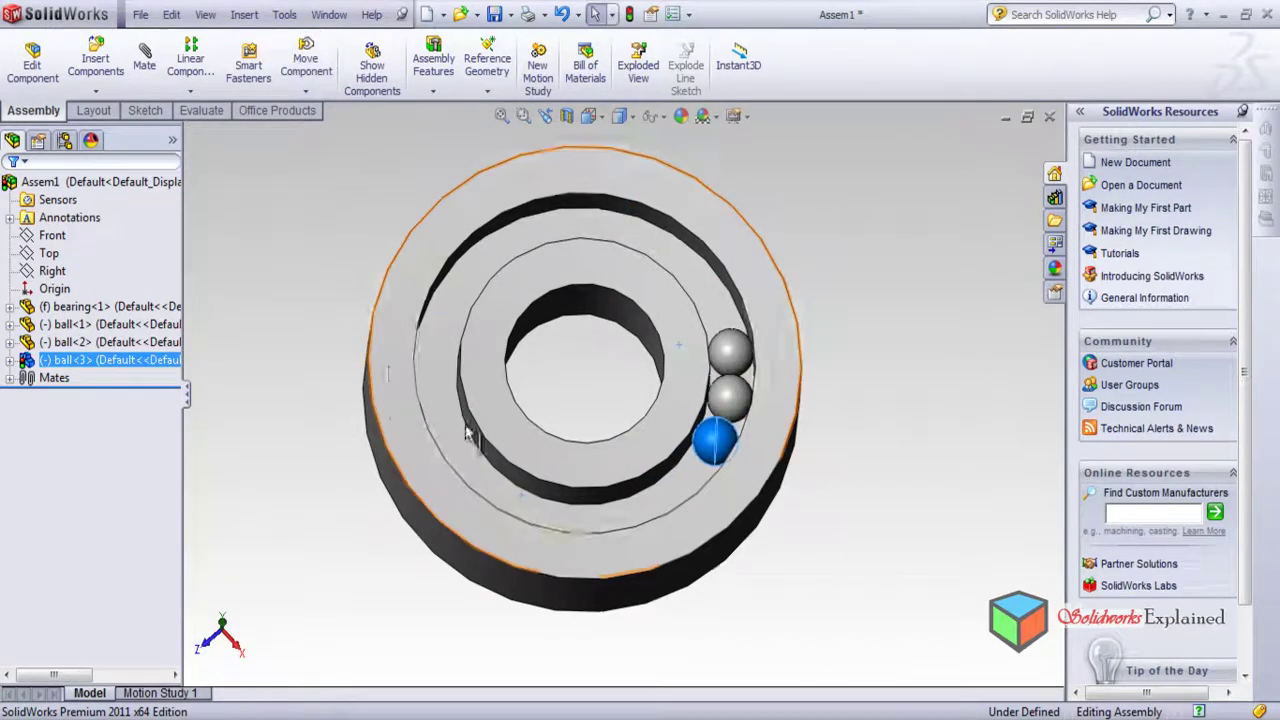
{"action": "left_click", "coordinate": [698, 443]}
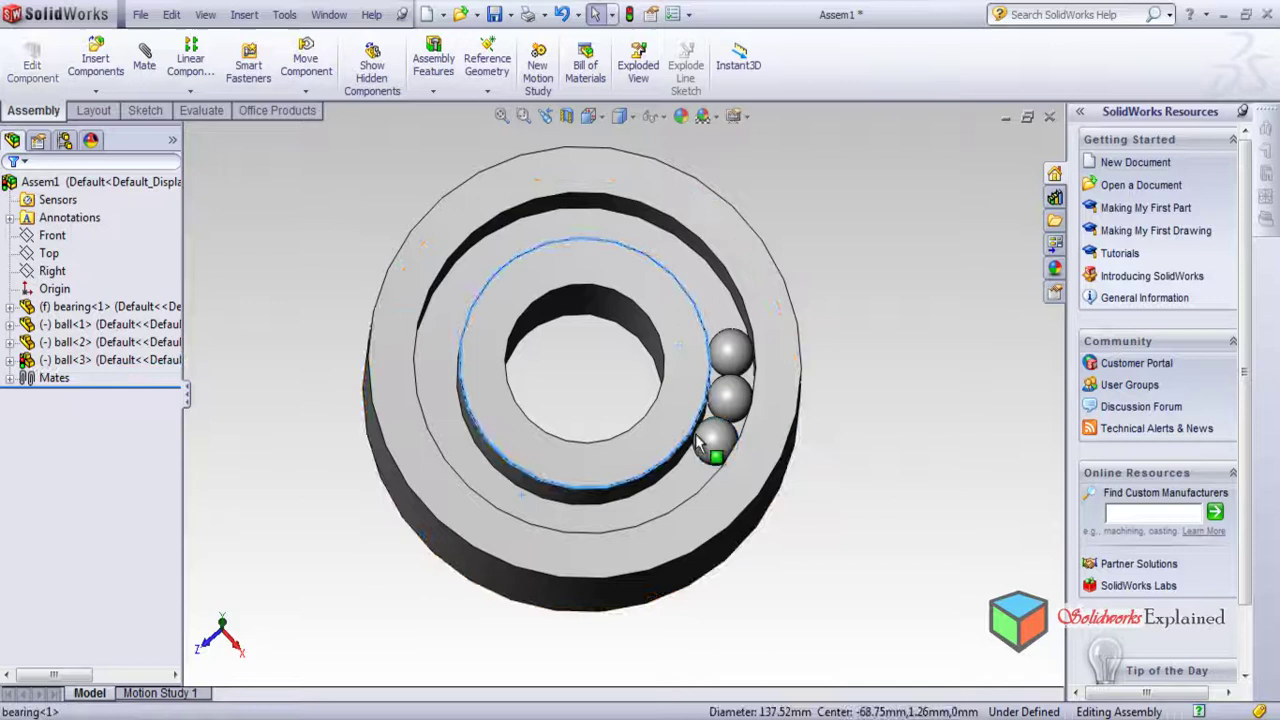
{"action": "left_click", "coordinate": [714, 410]}
{"action": "left_click_drag", "start_coordinate": [724, 408], "coordinate": [615, 628]}
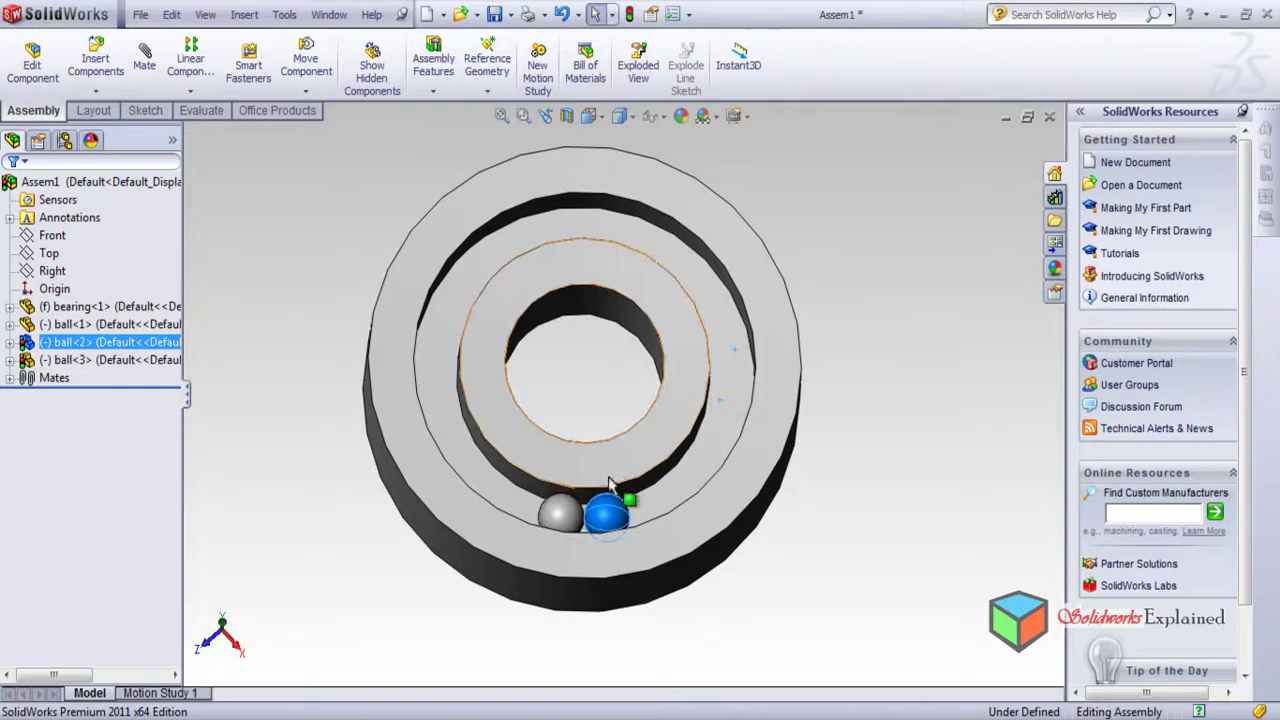
{"action": "left_click", "coordinate": [725, 410]}
{"action": "left_click", "coordinate": [925, 516]}
{"action": "middle_click_drag", "start_coordinate": [925, 516], "coordinate": [898, 485]}
{"action": "key", "text": "Escape"}
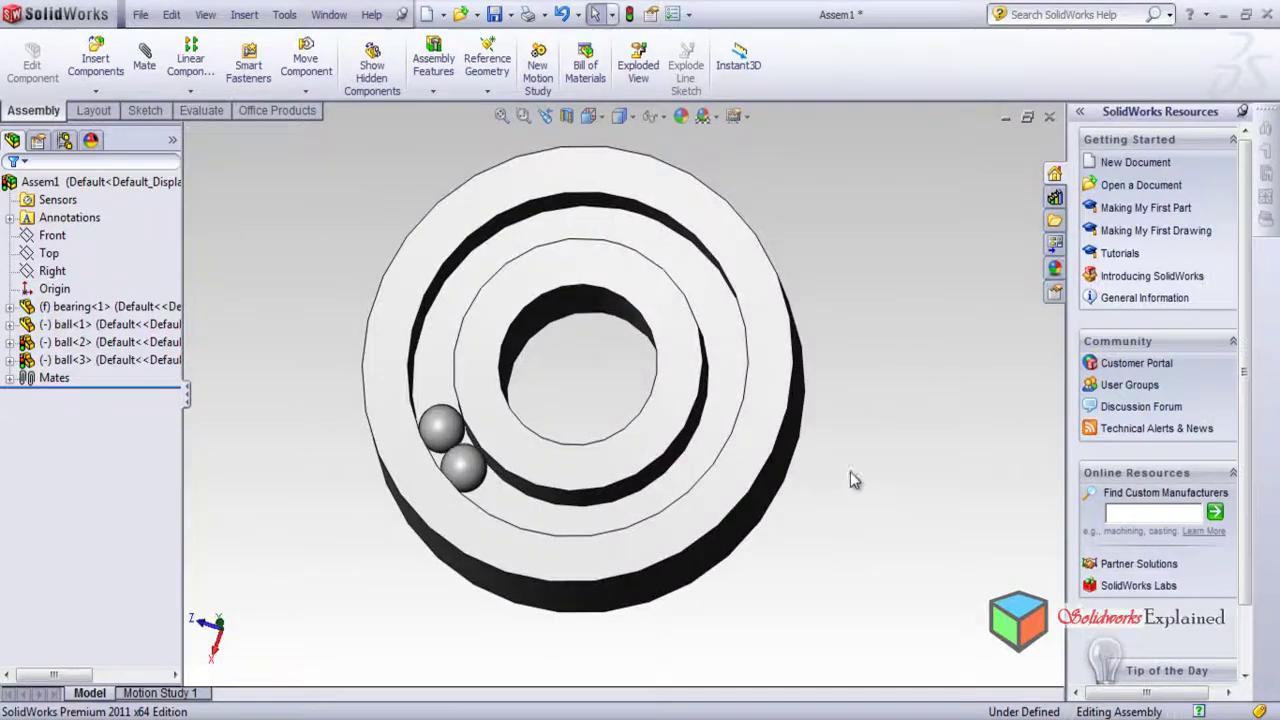
{"action": "key", "text": "ctrl+7"}
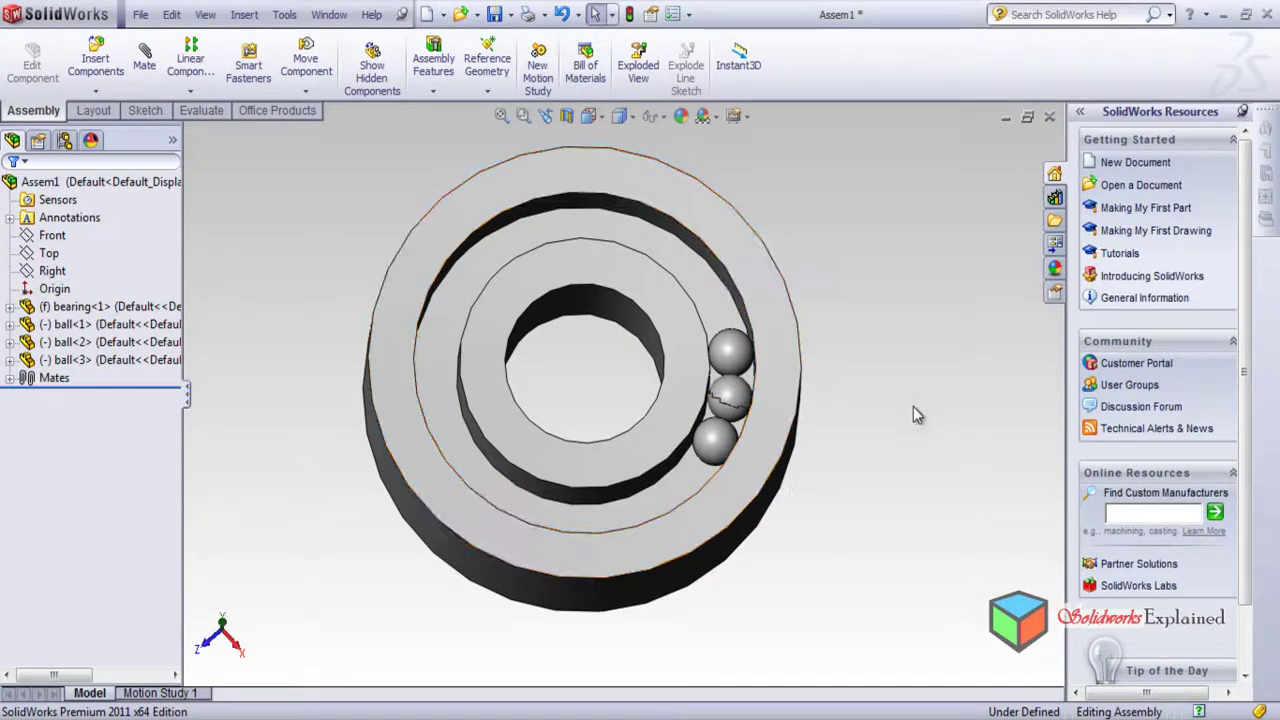
{"action": "middle_click_drag", "start_coordinate": [788, 552], "coordinate": [435, 333]}
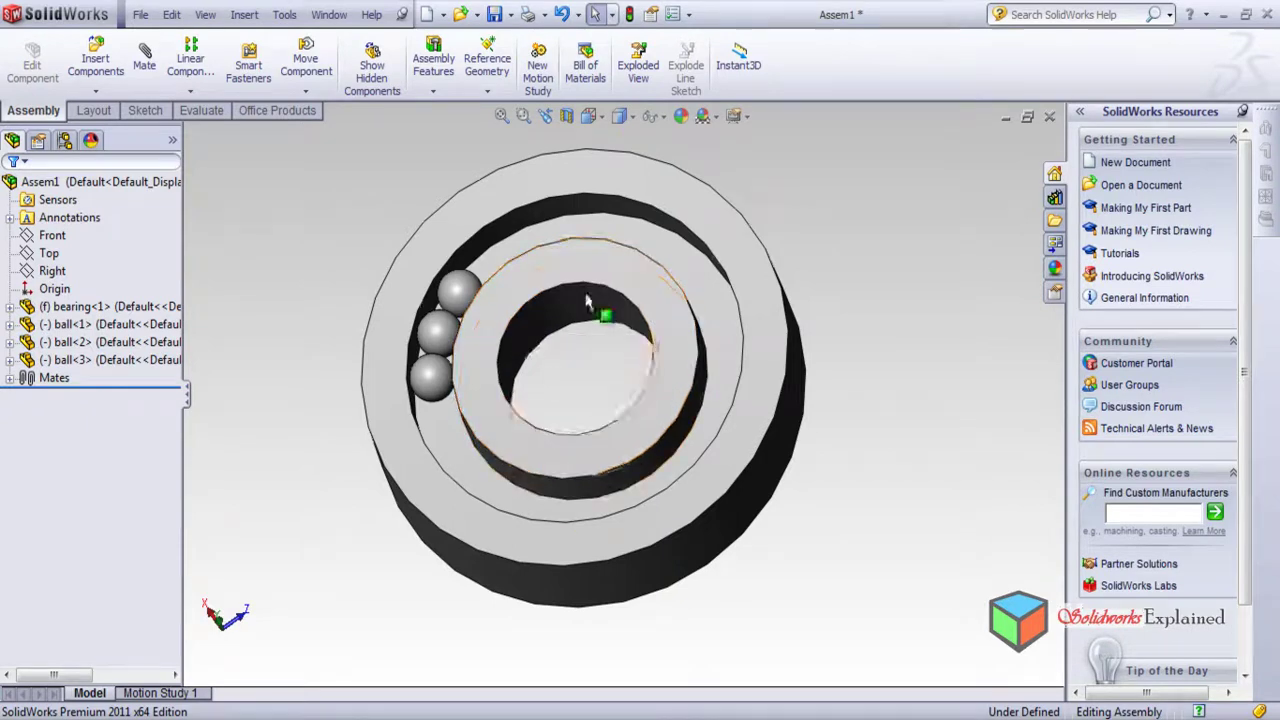
{"action": "middle_click_drag", "start_coordinate": [400, 505], "coordinate": [508, 607]}
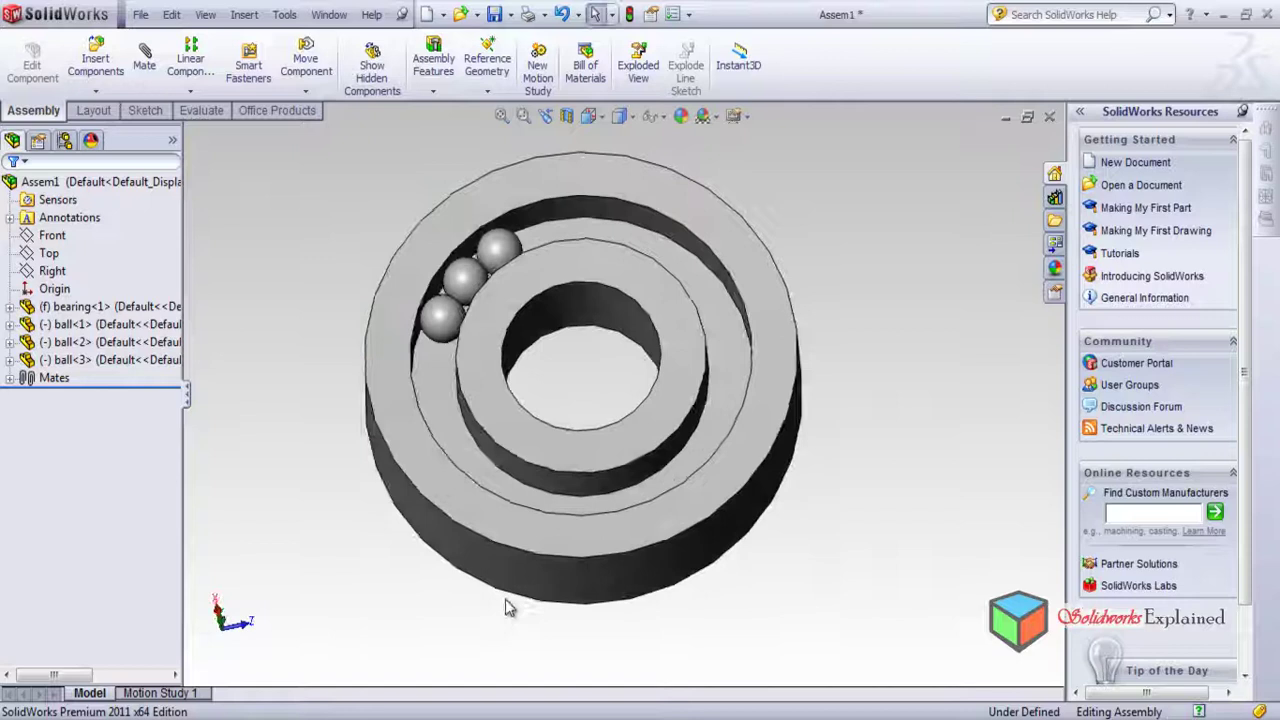